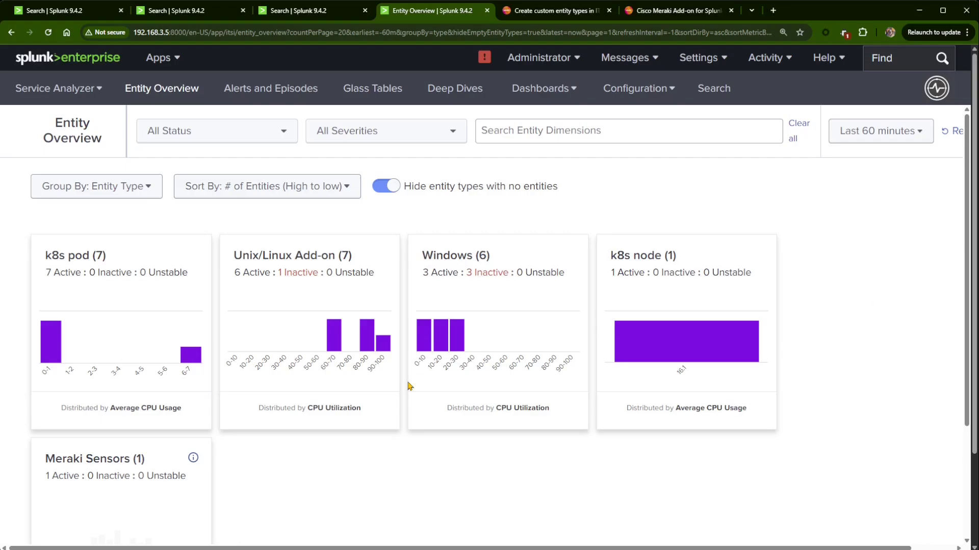
Step: Open the k8s pod entity type, review its entity health and entity list, and return to the entity overview
{"action": "scroll", "coordinate": [258, 372], "scroll_direction": "down", "scroll_amount": 2}
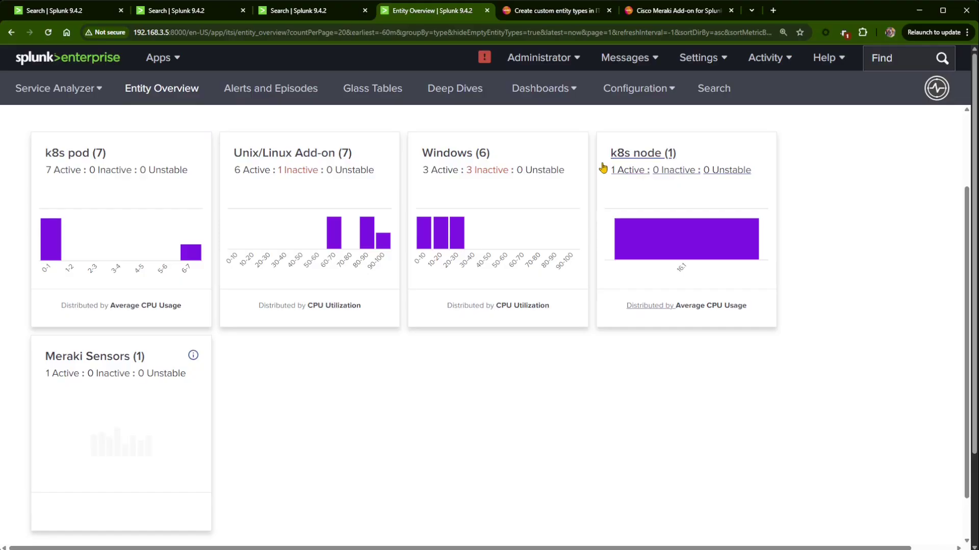
{"action": "left_click", "coordinate": [81, 154]}
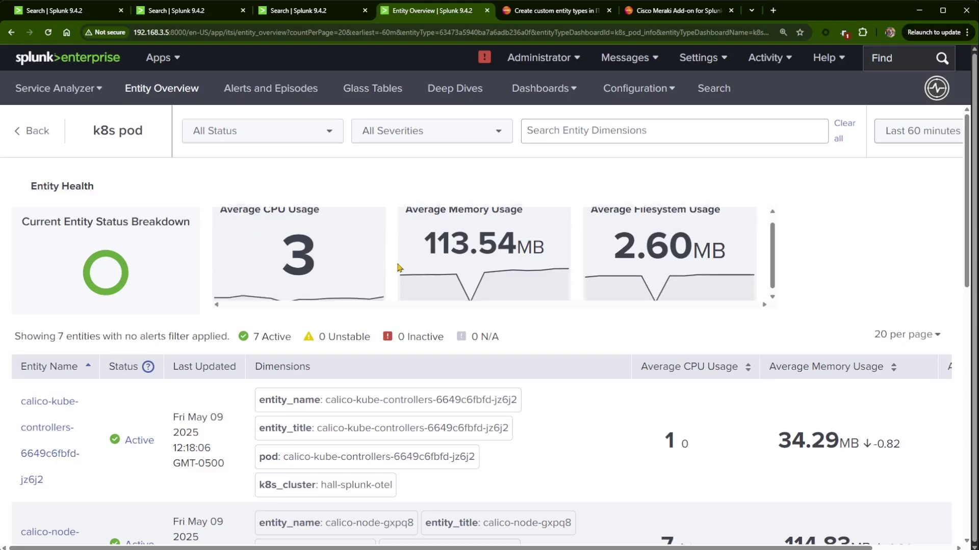
{"action": "scroll", "coordinate": [430, 339], "scroll_direction": "down", "scroll_amount": 4}
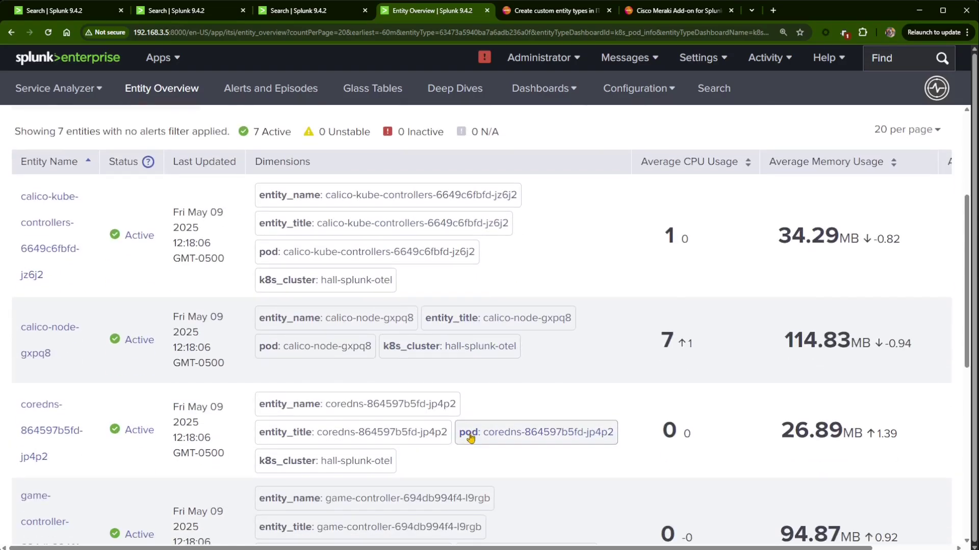
{"action": "scroll", "coordinate": [469, 432], "scroll_direction": "up", "scroll_amount": 4}
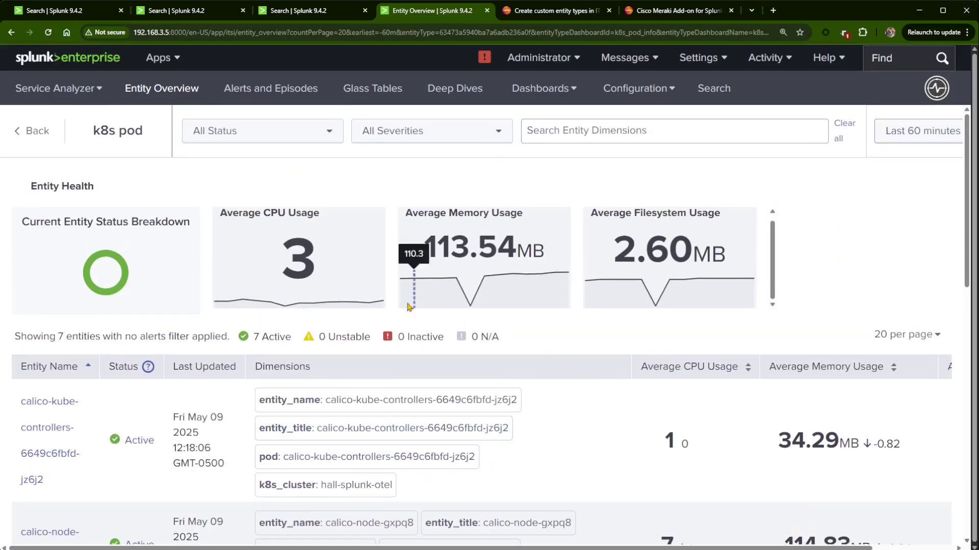
{"action": "left_click", "coordinate": [31, 131]}
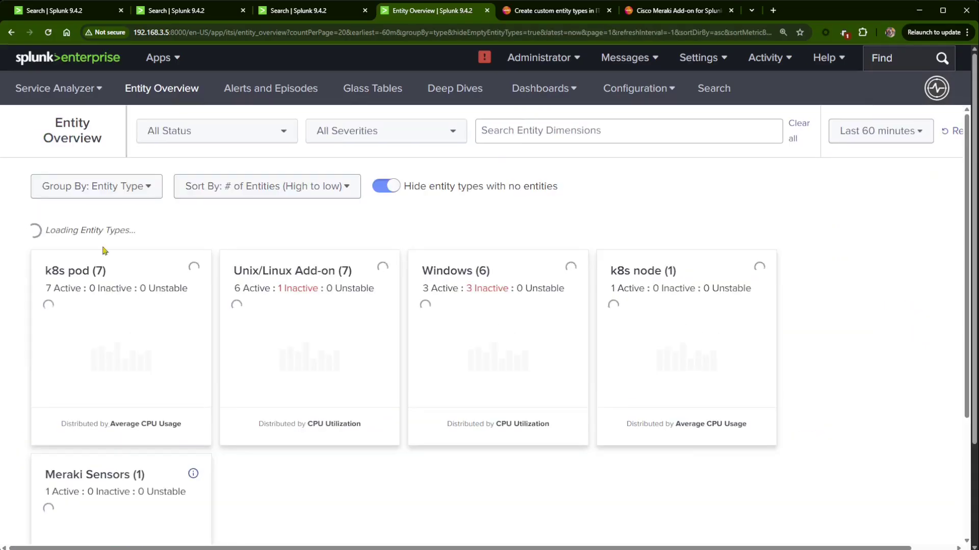
Step: Open the Meraki Sensors entity type to check its health page for vital metrics, and return to the overview
{"action": "scroll", "coordinate": [227, 349], "scroll_direction": "down", "scroll_amount": 3}
{"action": "left_click", "coordinate": [113, 370]}
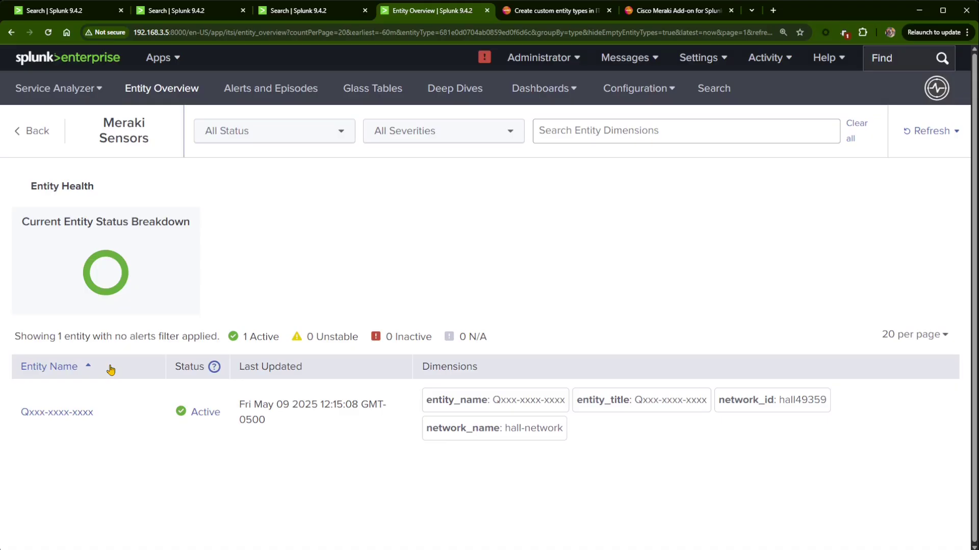
{"action": "left_click", "coordinate": [32, 131]}
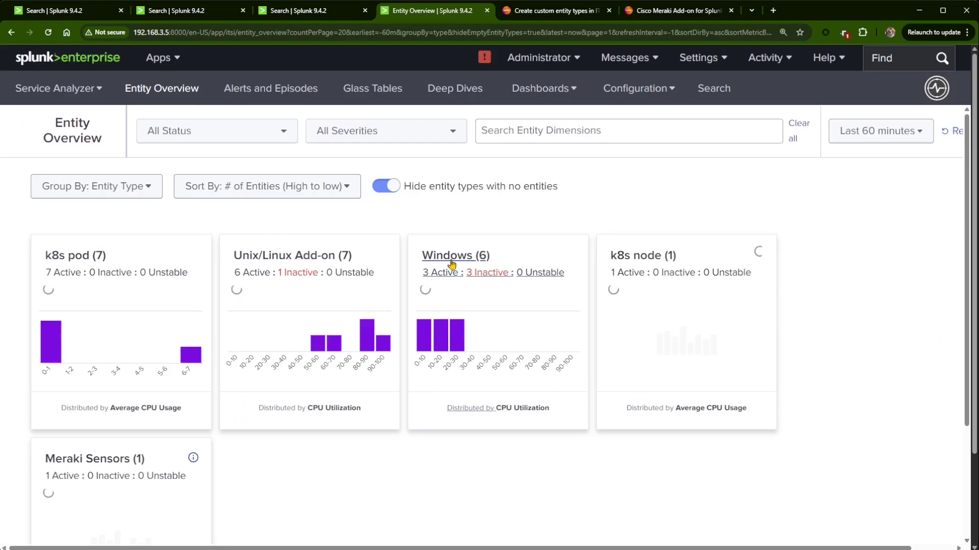
Step: Open the Windows entity type, review its vital metrics and the entities' statuses, and return to the overview
{"action": "left_click", "coordinate": [449, 257]}
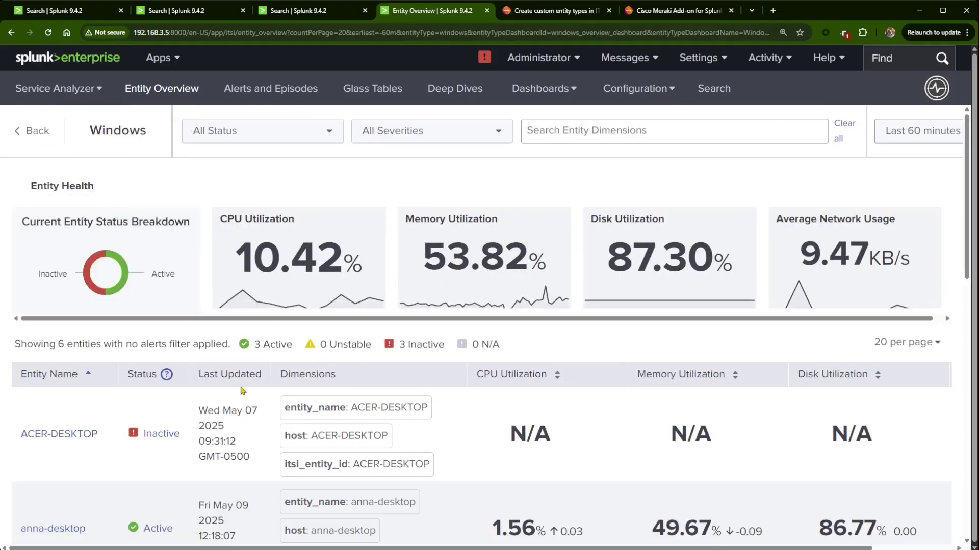
{"action": "scroll", "coordinate": [68, 441], "scroll_direction": "down", "scroll_amount": 1}
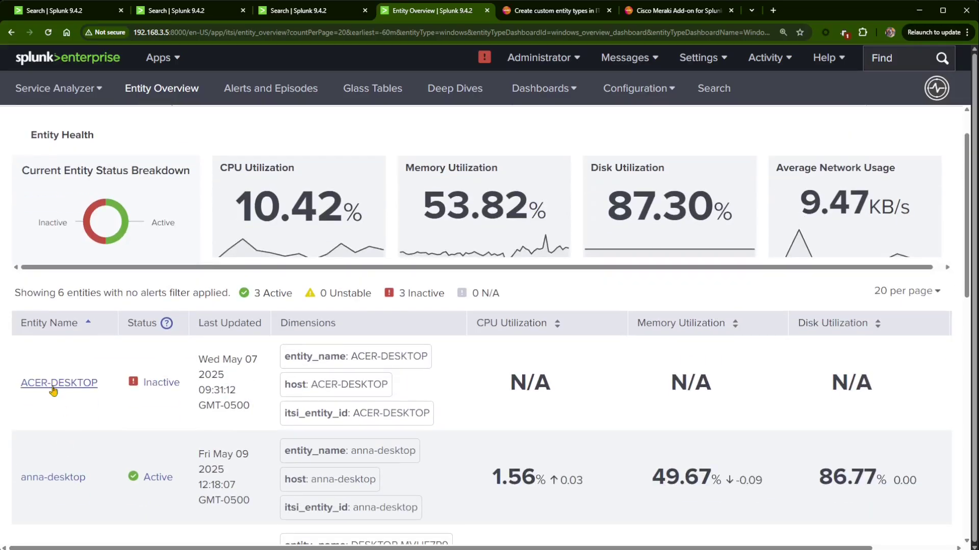
{"action": "scroll", "coordinate": [259, 409], "scroll_direction": "up", "scroll_amount": 1}
{"action": "scroll", "coordinate": [265, 413], "scroll_direction": "down", "scroll_amount": 5}
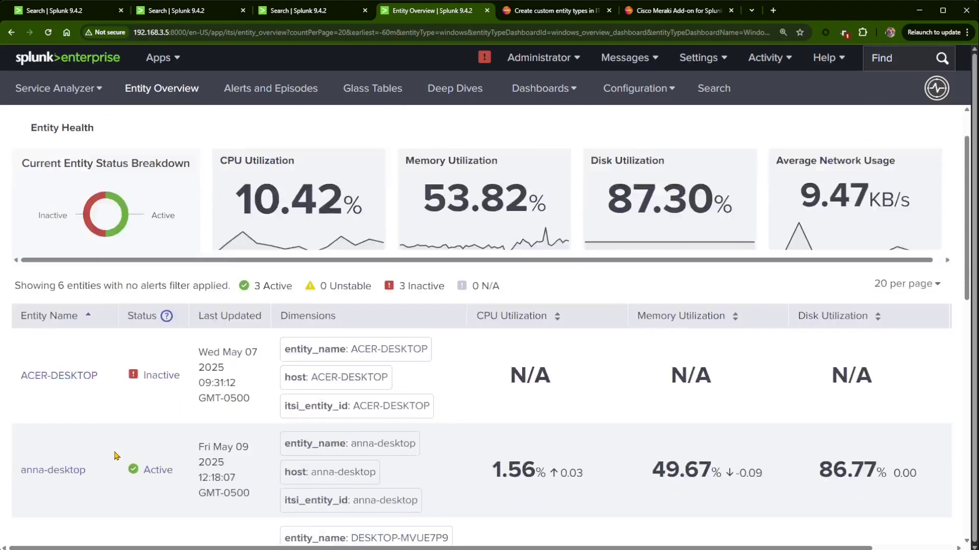
{"action": "scroll", "coordinate": [127, 444], "scroll_direction": "up", "scroll_amount": 5}
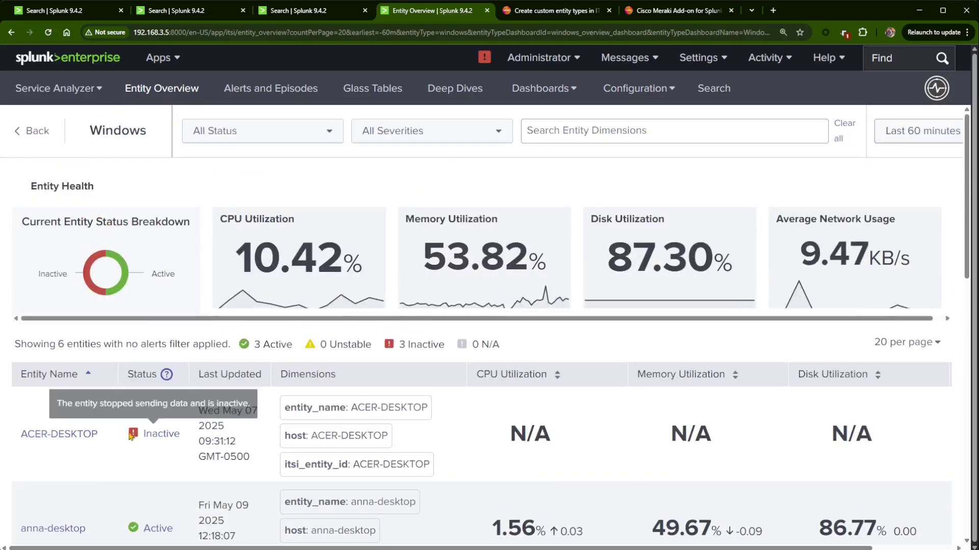
{"action": "left_click", "coordinate": [28, 132]}
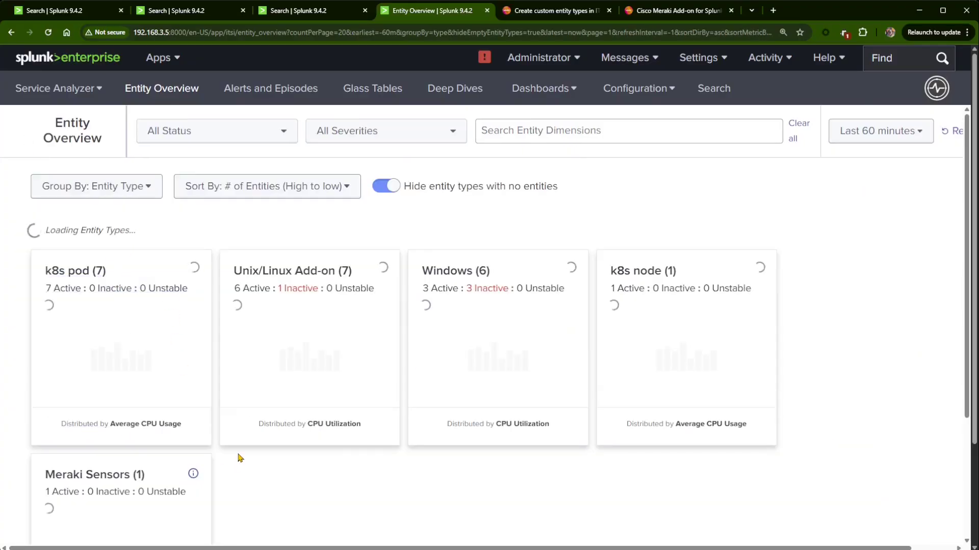
Step: Open the Data Integrations page and look through the available integrations in the integrations library
{"action": "scroll", "coordinate": [301, 450], "scroll_direction": "down", "scroll_amount": 1}
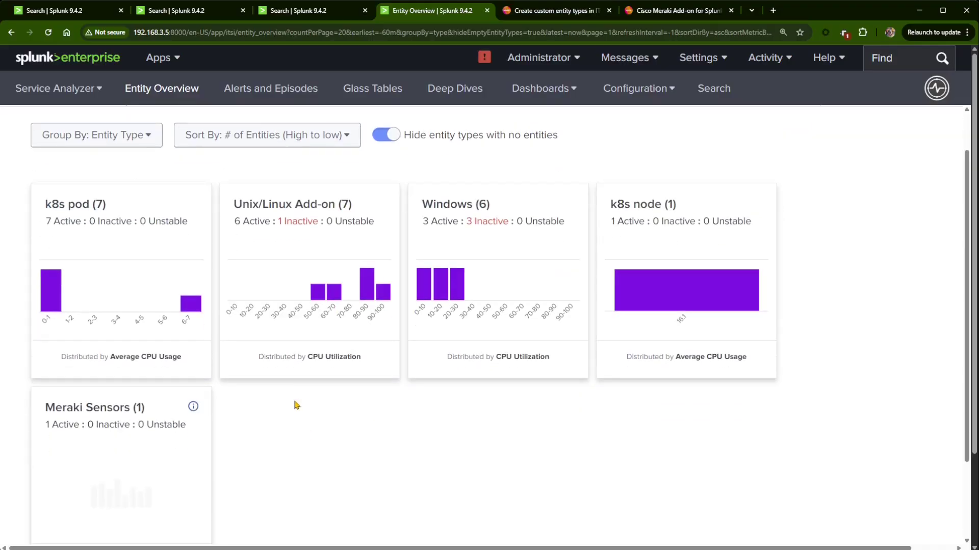
{"action": "scroll", "coordinate": [284, 433], "scroll_direction": "down", "scroll_amount": 1}
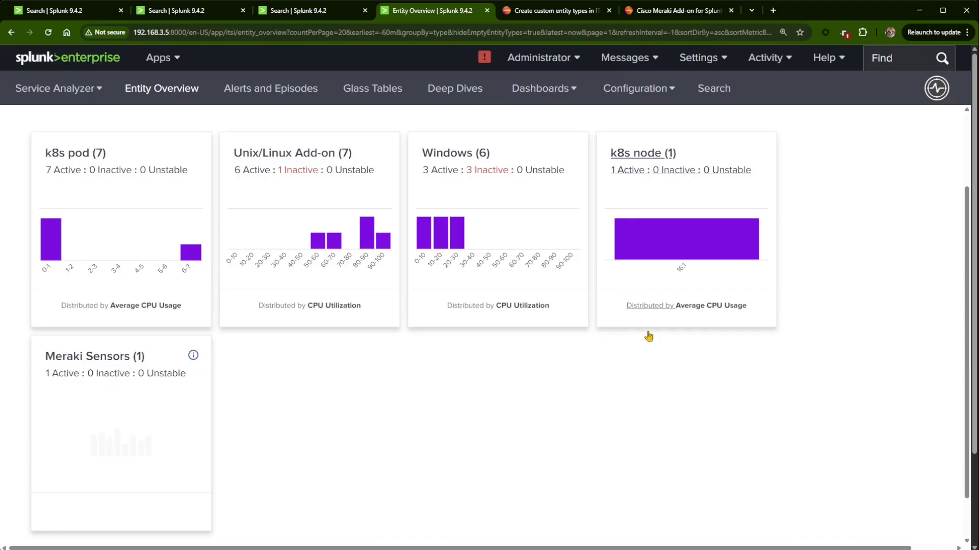
{"action": "left_click", "coordinate": [658, 88]}
{"action": "left_click", "coordinate": [600, 126]}
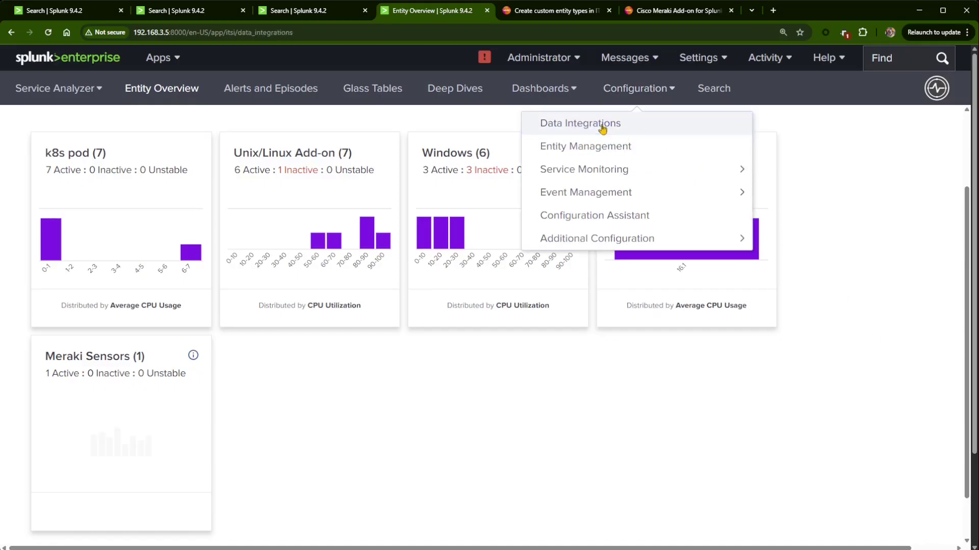
{"action": "scroll", "coordinate": [255, 305], "scroll_direction": "down", "scroll_amount": 2}
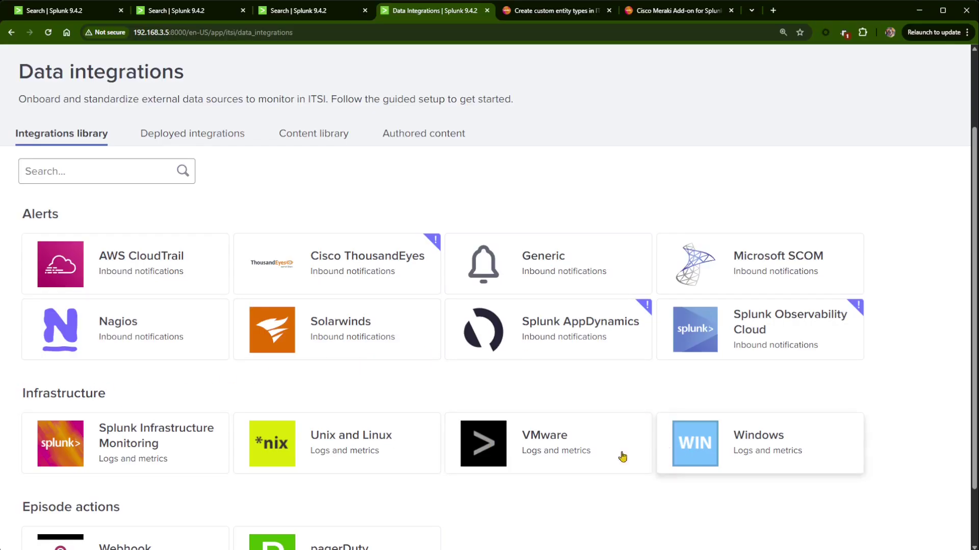
{"action": "scroll", "coordinate": [319, 452], "scroll_direction": "down", "scroll_amount": 2}
{"action": "scroll", "coordinate": [319, 453], "scroll_direction": "up", "scroll_amount": 4}
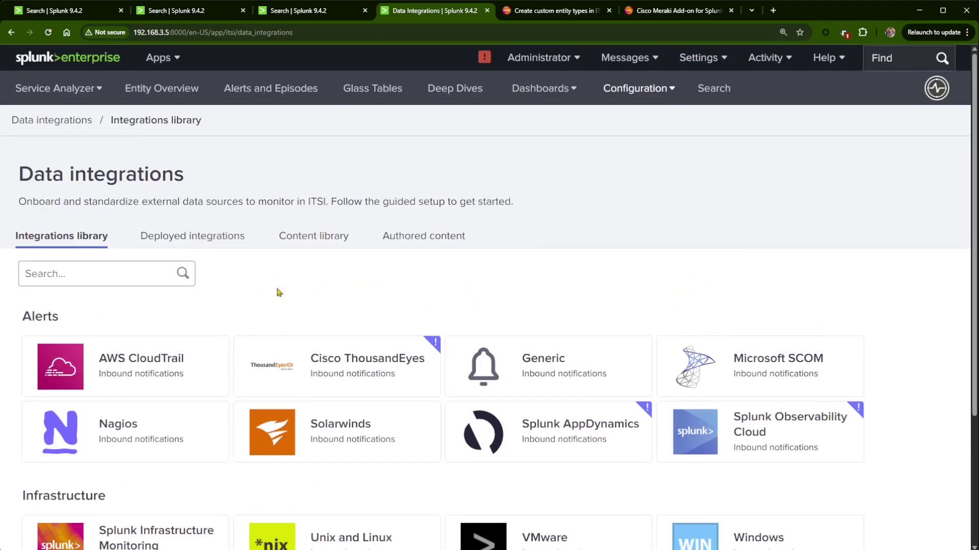
Step: Open the content library and look through the Splunk supported content packs
{"action": "left_click", "coordinate": [315, 244]}
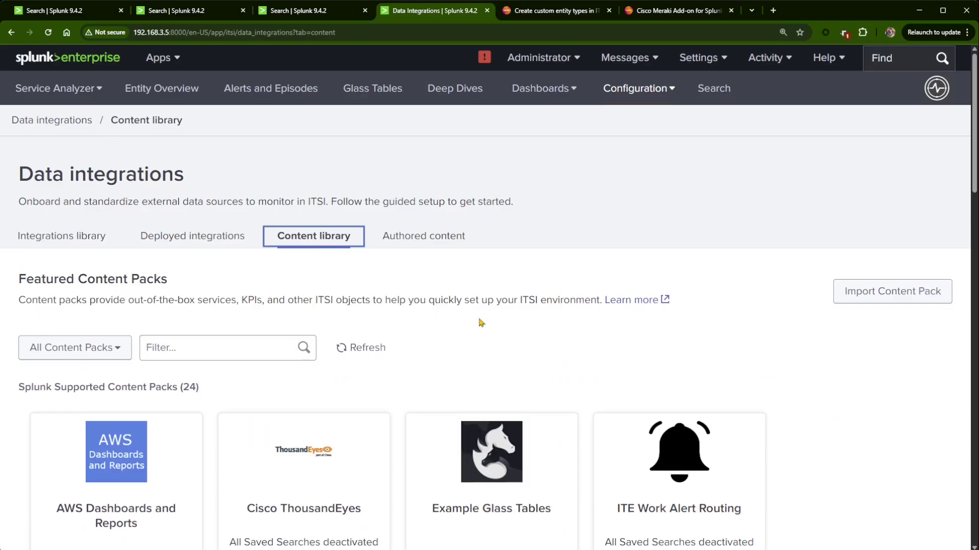
{"action": "scroll", "coordinate": [457, 347], "scroll_direction": "down", "scroll_amount": 1}
{"action": "scroll", "coordinate": [457, 347], "scroll_direction": "down", "scroll_amount": 3}
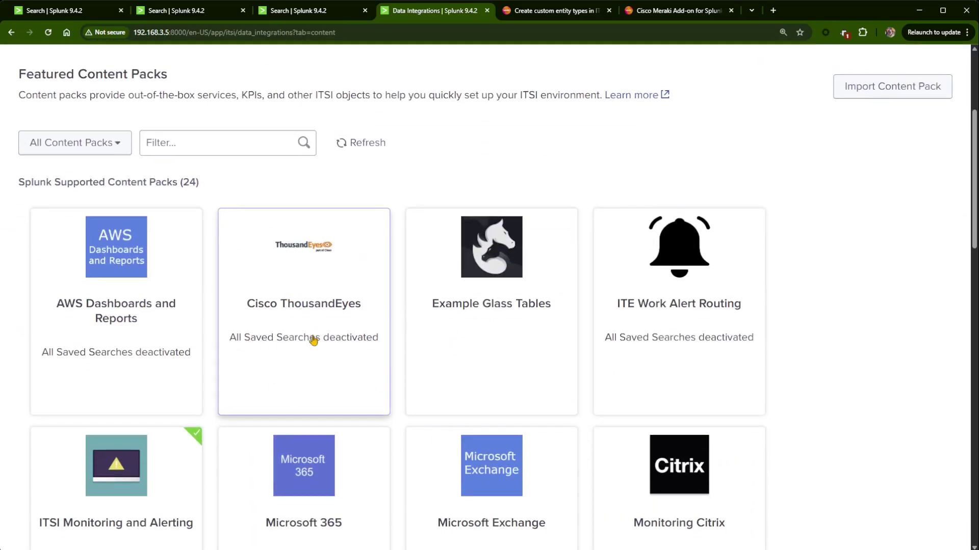
{"action": "scroll", "coordinate": [312, 339], "scroll_direction": "down", "scroll_amount": 2}
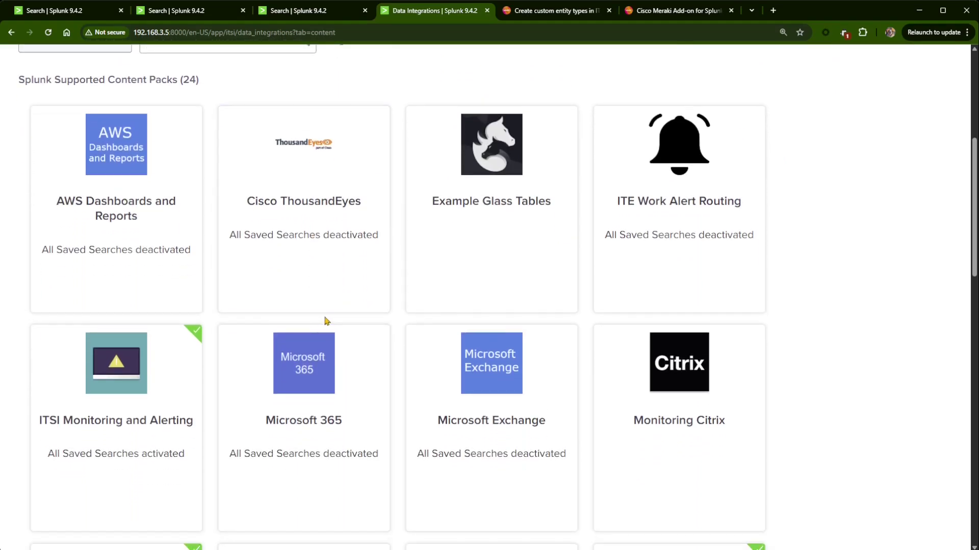
{"action": "scroll", "coordinate": [328, 320], "scroll_direction": "down", "scroll_amount": 3}
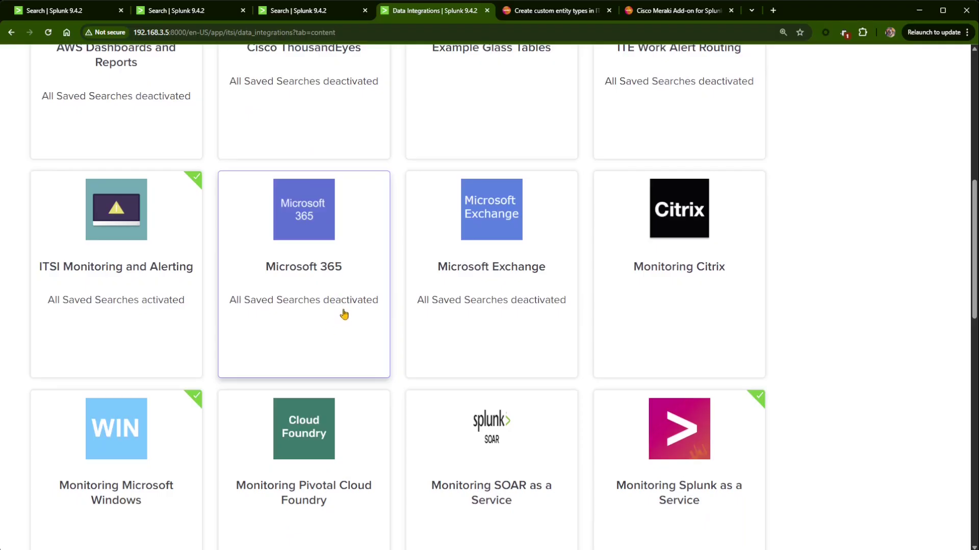
{"action": "scroll", "coordinate": [347, 313], "scroll_direction": "down", "scroll_amount": 3}
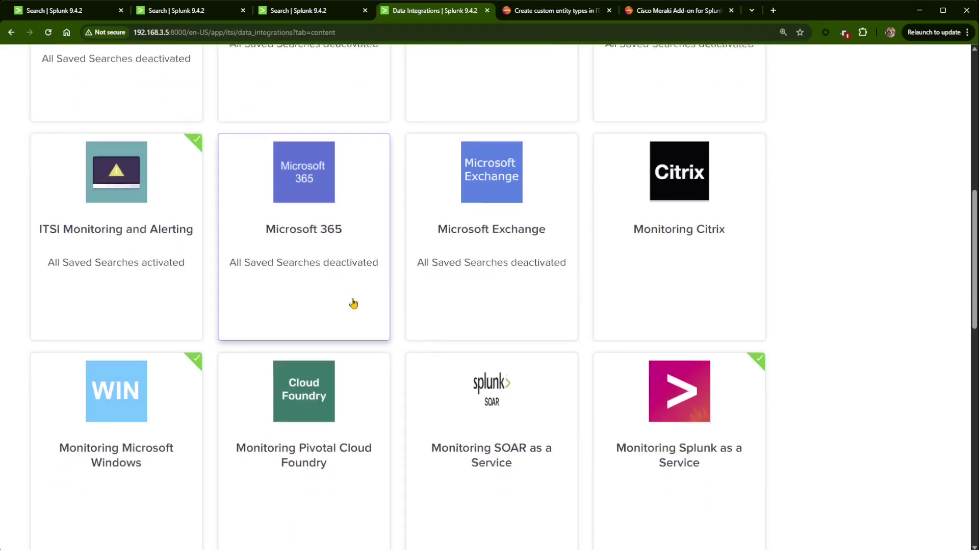
{"action": "scroll", "coordinate": [355, 298], "scroll_direction": "down", "scroll_amount": 8}
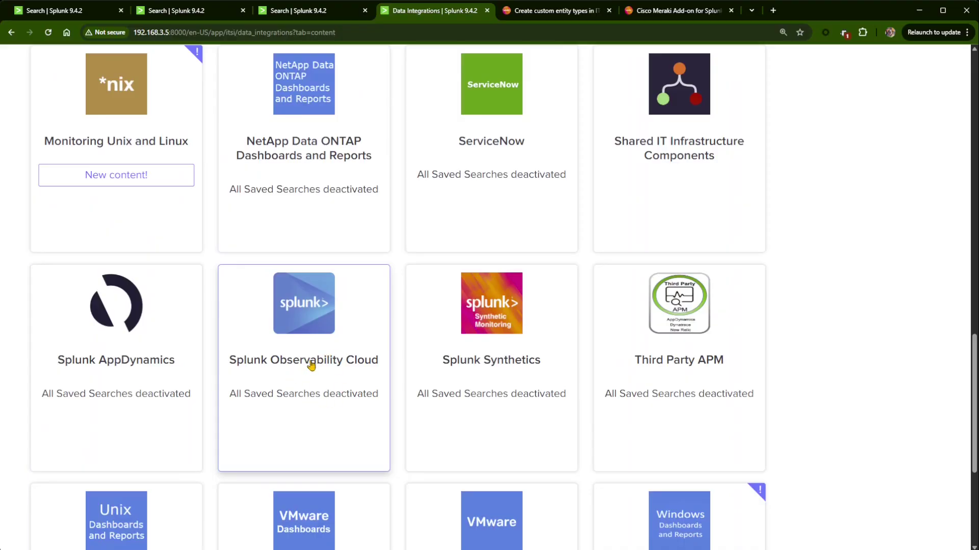
{"action": "scroll", "coordinate": [316, 362], "scroll_direction": "down", "scroll_amount": 1}
{"action": "scroll", "coordinate": [317, 363], "scroll_direction": "down", "scroll_amount": 5}
{"action": "scroll", "coordinate": [327, 367], "scroll_direction": "up", "scroll_amount": 20}
{"action": "scroll", "coordinate": [354, 349], "scroll_direction": "up", "scroll_amount": 4}
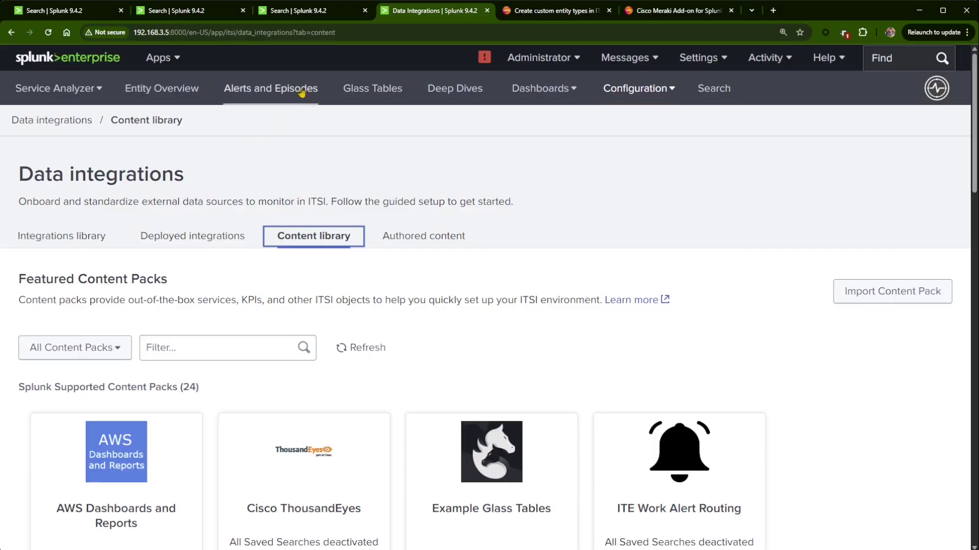
Step: Return to the Entity Overview, hide entity types with no entities, and open the Meraki Sensors entity type
{"action": "left_click", "coordinate": [151, 96]}
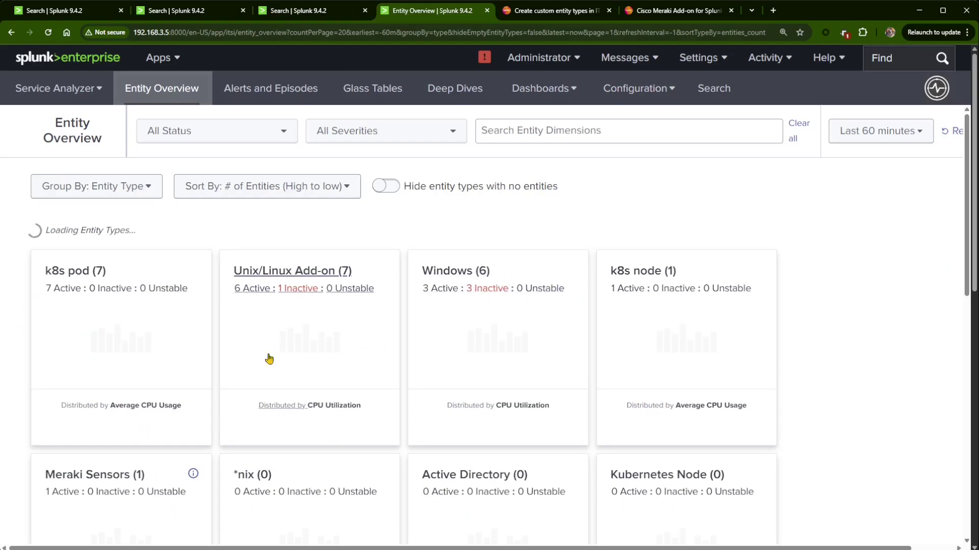
{"action": "scroll", "coordinate": [240, 388], "scroll_direction": "down", "scroll_amount": 3}
{"action": "scroll", "coordinate": [275, 381], "scroll_direction": "up", "scroll_amount": 5}
{"action": "left_click", "coordinate": [385, 183]}
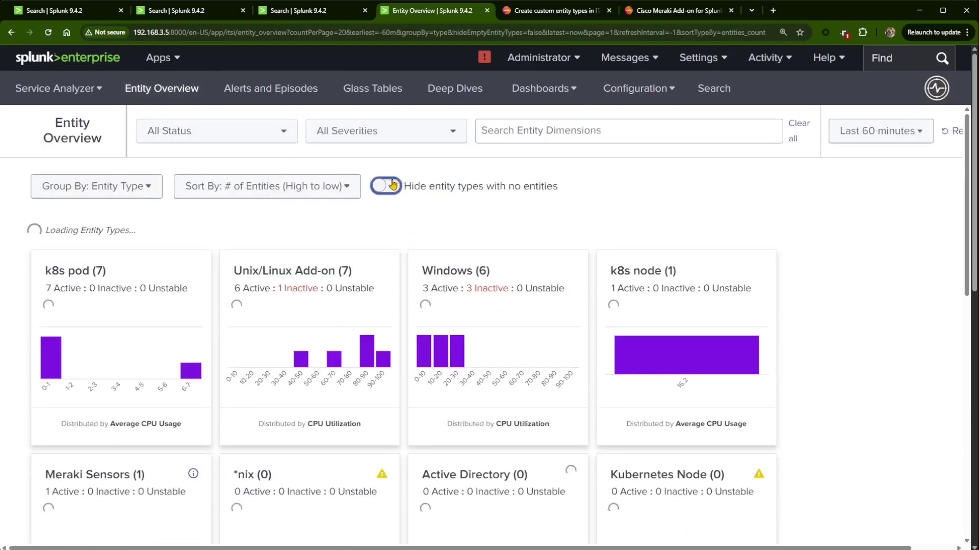
{"action": "scroll", "coordinate": [234, 404], "scroll_direction": "down", "scroll_amount": 3}
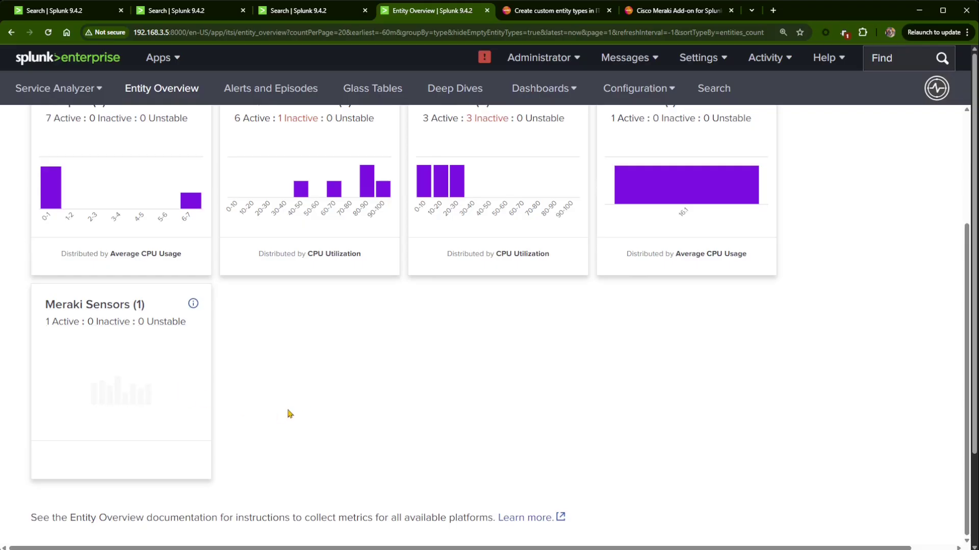
{"action": "left_click", "coordinate": [102, 310]}
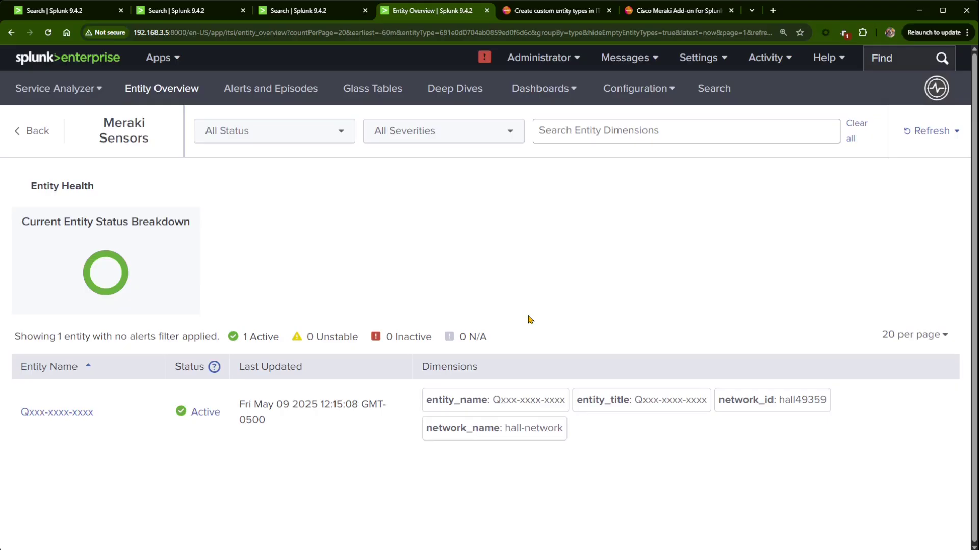
Step: Read the custom entity types documentation on creating an entity type and adding vital metrics, including the optional matching fields
{"action": "left_click", "coordinate": [557, 11]}
{"action": "scroll", "coordinate": [581, 269], "scroll_direction": "down", "scroll_amount": 8}
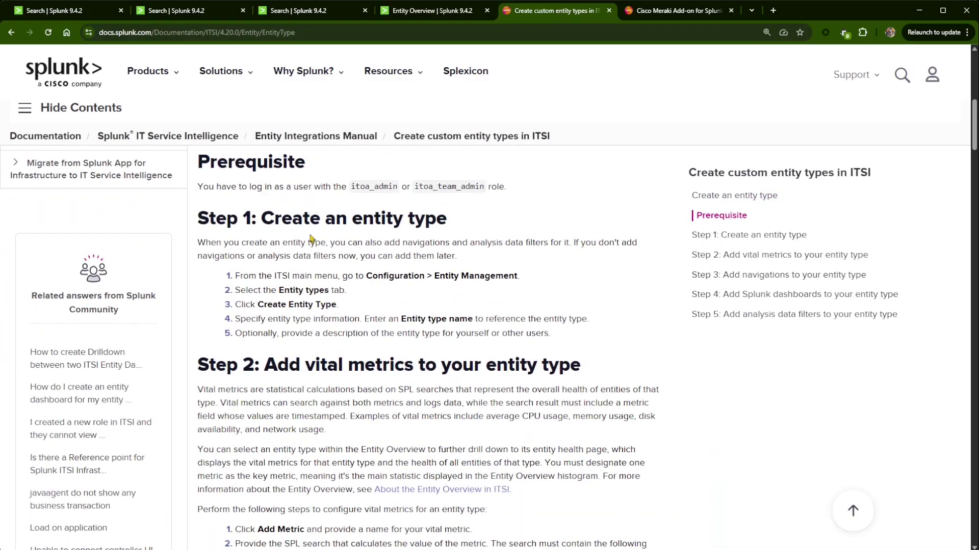
{"action": "scroll", "coordinate": [428, 279], "scroll_direction": "down", "scroll_amount": 1}
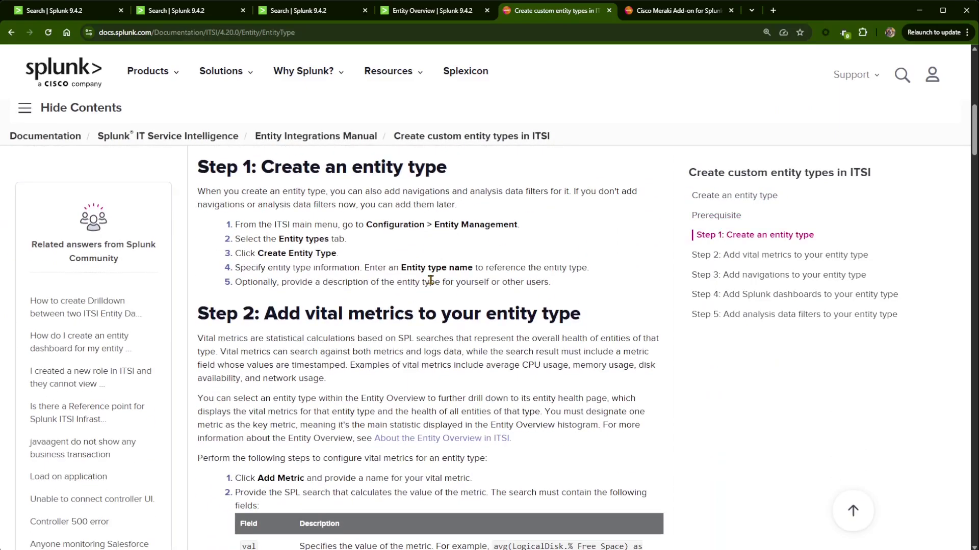
{"action": "scroll", "coordinate": [430, 280], "scroll_direction": "down", "scroll_amount": 1}
{"action": "scroll", "coordinate": [429, 280], "scroll_direction": "down", "scroll_amount": 1}
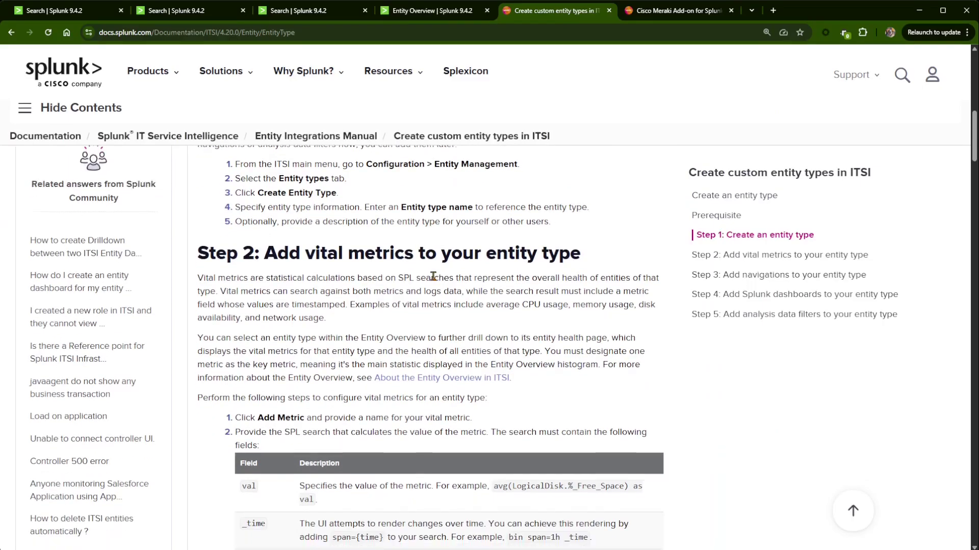
{"action": "scroll", "coordinate": [418, 269], "scroll_direction": "down", "scroll_amount": 1}
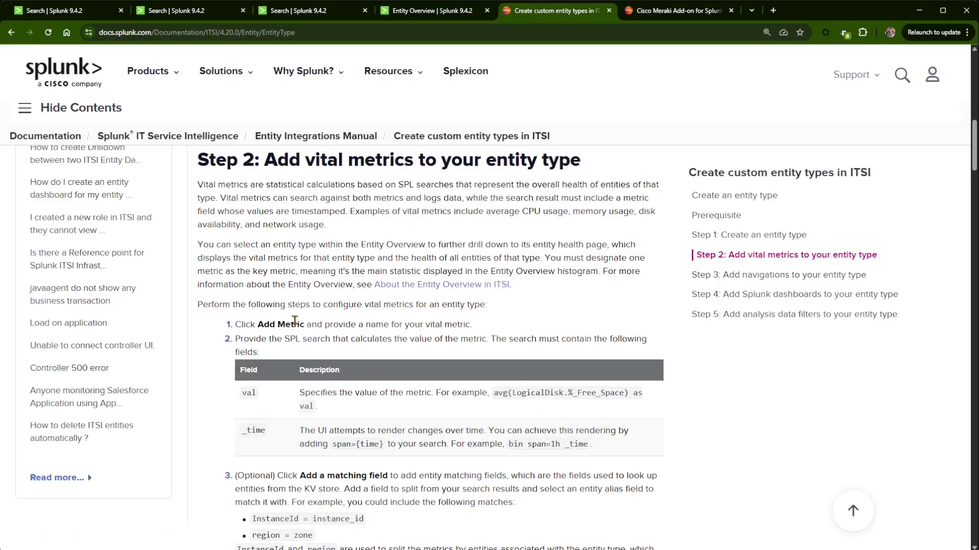
{"action": "scroll", "coordinate": [299, 329], "scroll_direction": "down", "scroll_amount": 1}
{"action": "scroll", "coordinate": [299, 330], "scroll_direction": "down", "scroll_amount": 1}
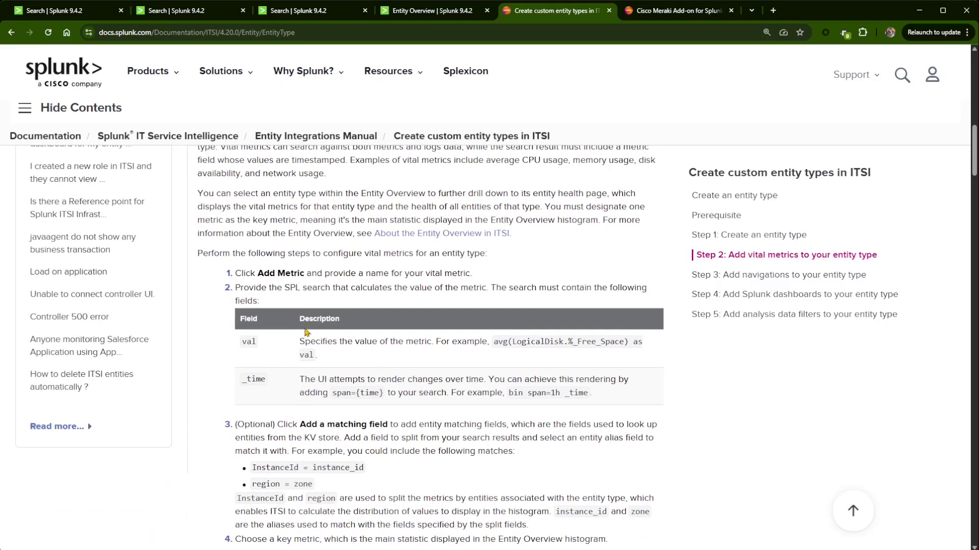
{"action": "scroll", "coordinate": [306, 332], "scroll_direction": "down", "scroll_amount": 3}
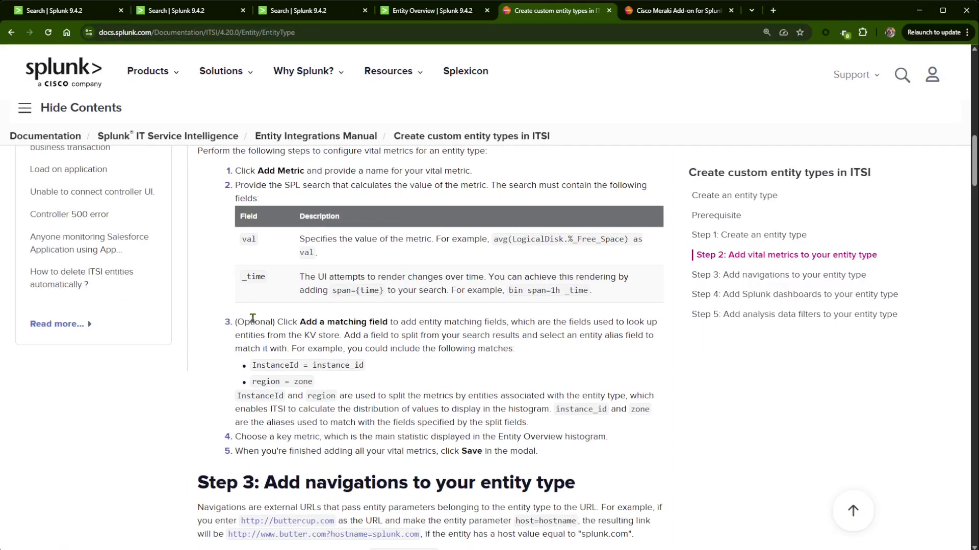
{"action": "left_click_drag", "start_coordinate": [235, 321], "coordinate": [275, 323]}
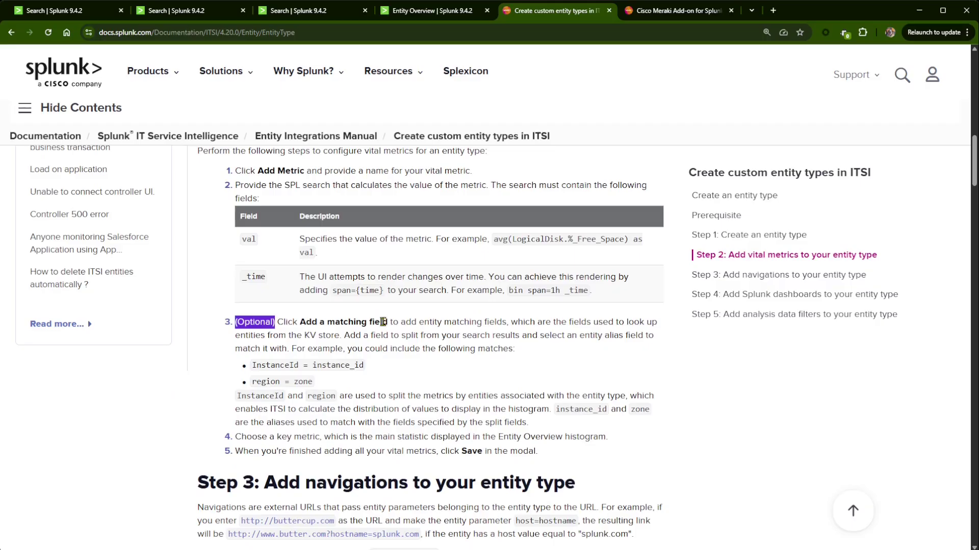
{"action": "left_click", "coordinate": [385, 323]}
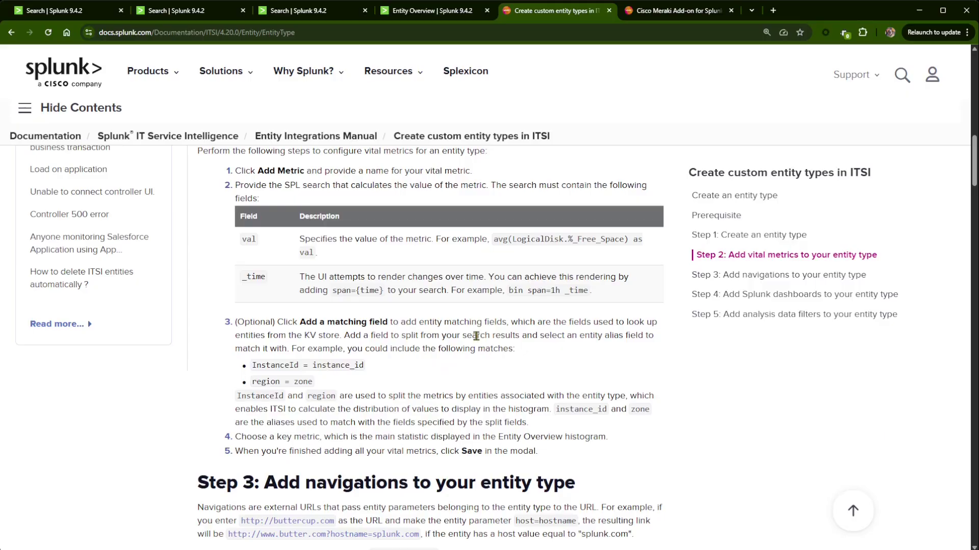
Step: Review the meraki_metrics index in the mpreview search, inspecting its full field list and the metric names in the mcatalog search
{"action": "left_click", "coordinate": [93, 11]}
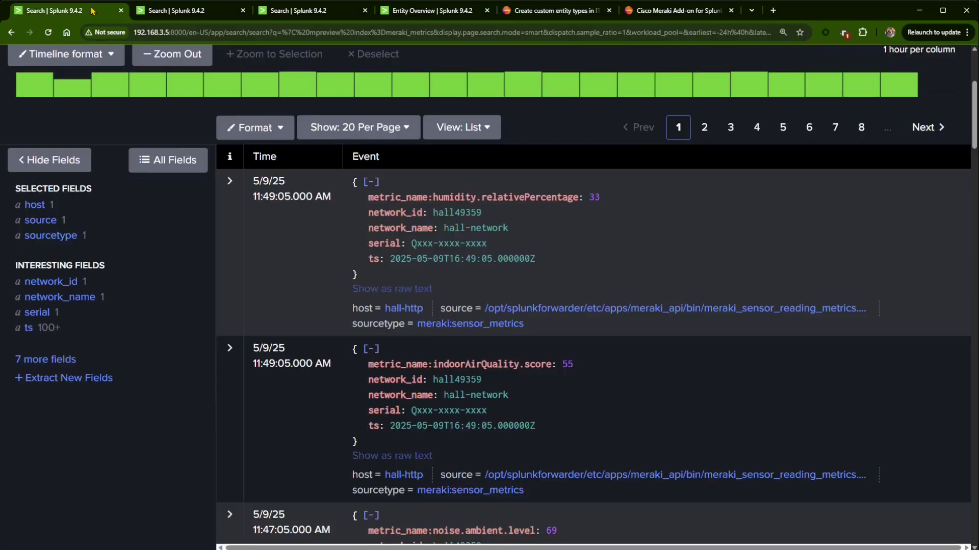
{"action": "scroll", "coordinate": [343, 335], "scroll_direction": "up", "scroll_amount": 3}
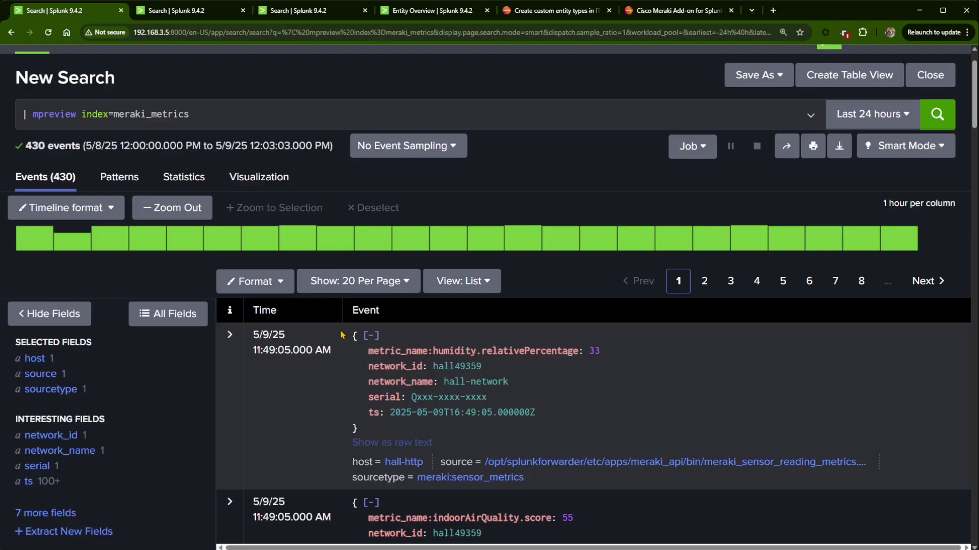
{"action": "scroll", "coordinate": [244, 283], "scroll_direction": "down", "scroll_amount": 1}
{"action": "left_click", "coordinate": [46, 462]}
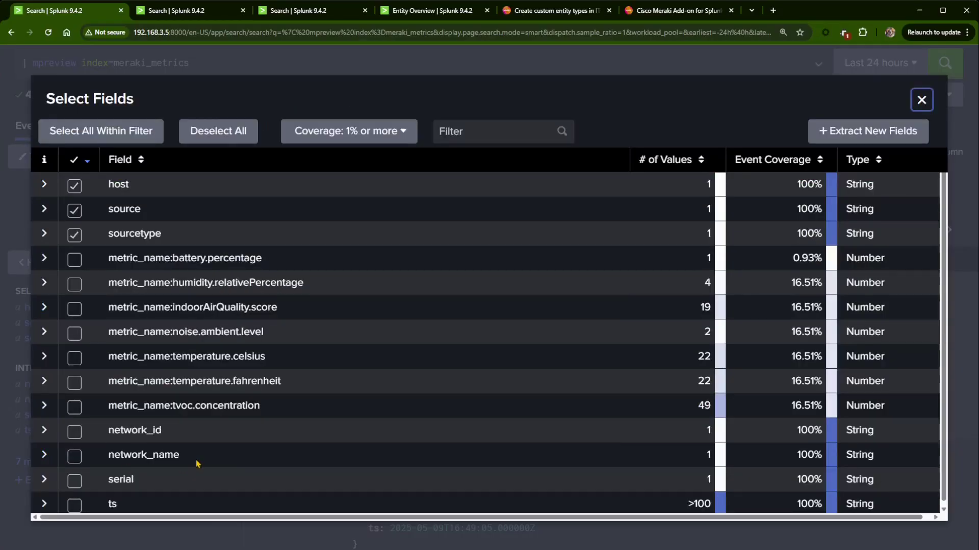
{"action": "scroll", "coordinate": [279, 392], "scroll_direction": "down", "scroll_amount": 1}
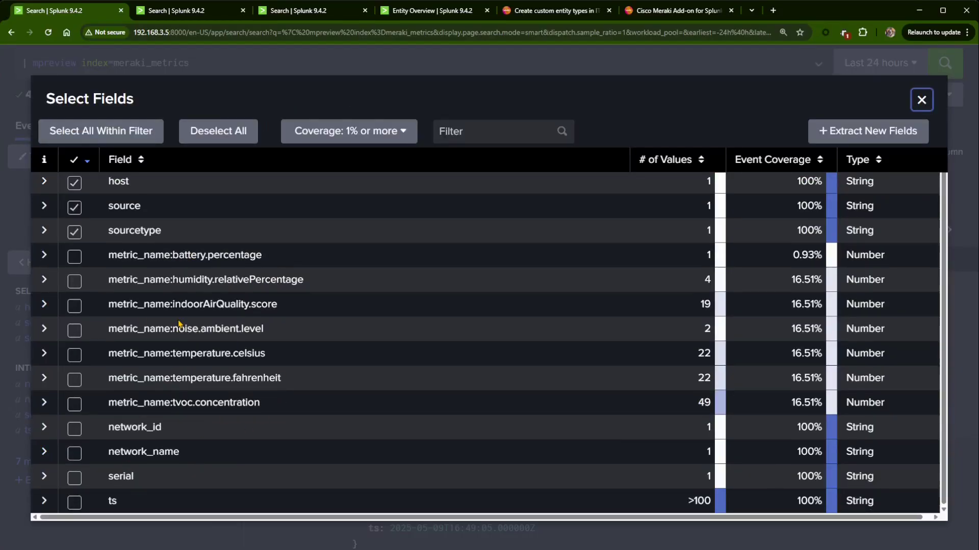
{"action": "left_click", "coordinate": [921, 100]}
{"action": "scroll", "coordinate": [248, 99], "scroll_direction": "up", "scroll_amount": 2}
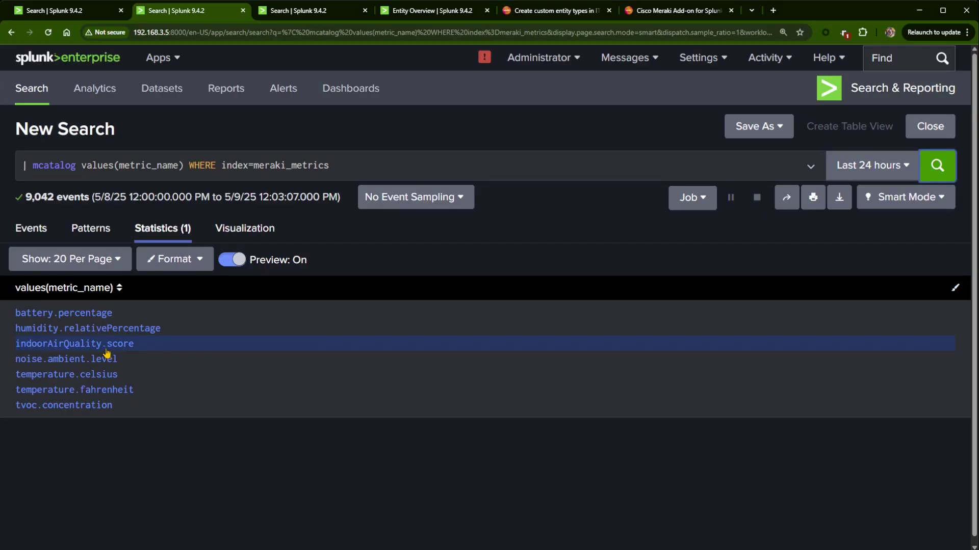
{"action": "left_click", "coordinate": [118, 14]}
{"action": "scroll", "coordinate": [342, 412], "scroll_direction": "down", "scroll_amount": 2}
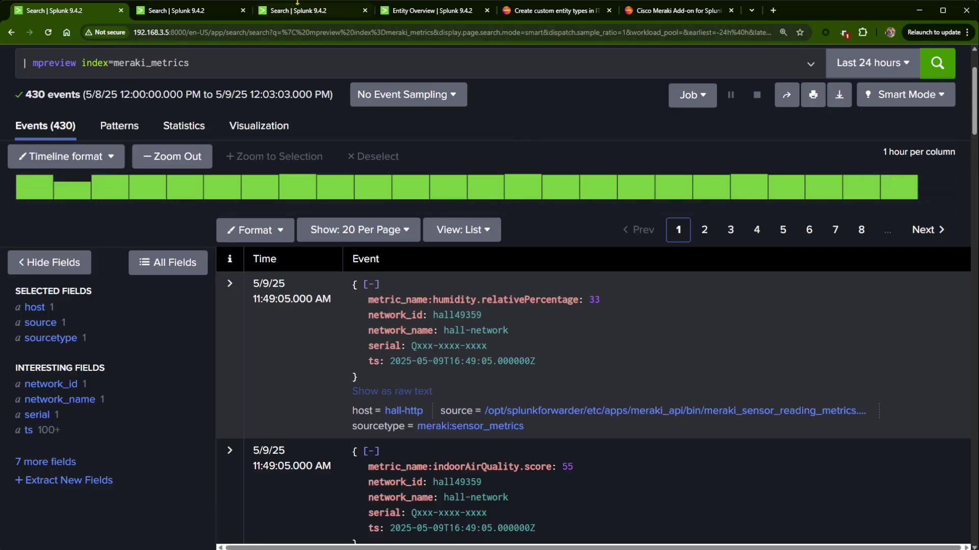
Step: Examine the mstats search's val alias and compare it with the required val and _time fields in the vital metrics documentation
{"action": "left_click", "coordinate": [306, 11]}
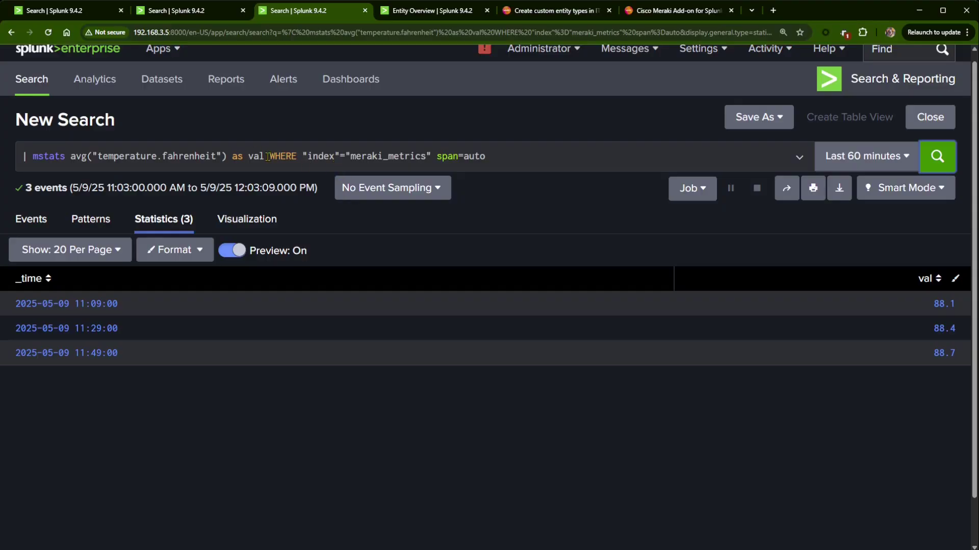
{"action": "left_click_drag", "start_coordinate": [268, 157], "coordinate": [232, 157]}
{"action": "left_click", "coordinate": [249, 158]}
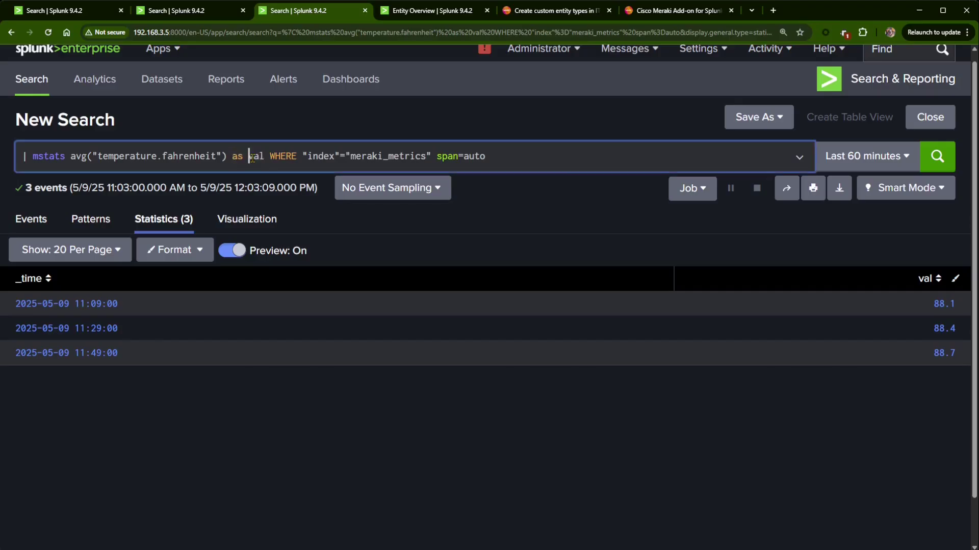
{"action": "left_click", "coordinate": [530, 6]}
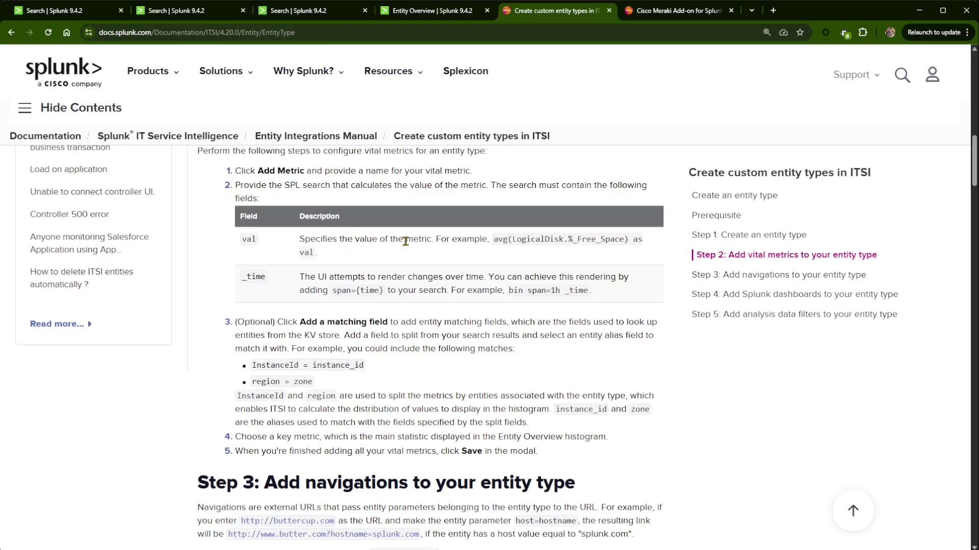
{"action": "scroll", "coordinate": [414, 274], "scroll_direction": "up", "scroll_amount": 1}
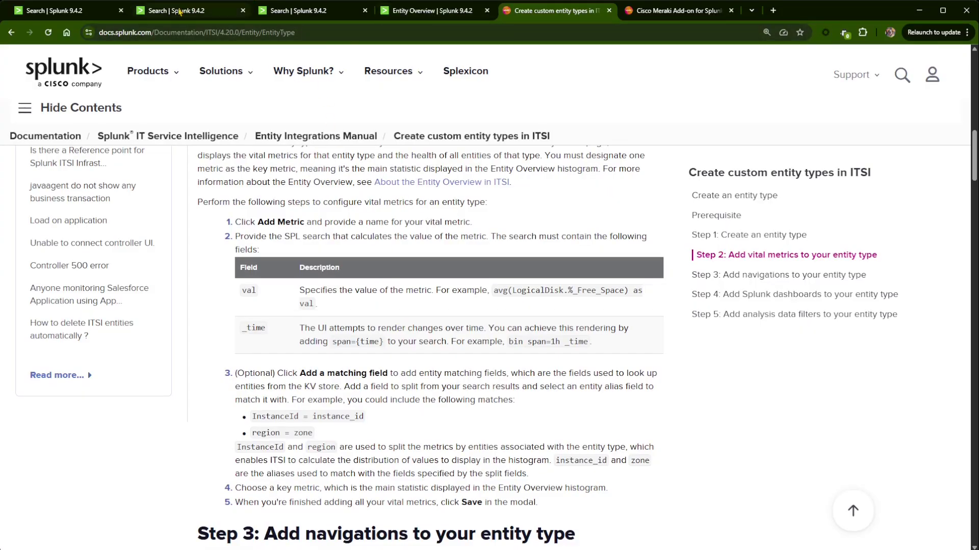
Step: Remove span=auto from the mstats search, run it, and check the results as a chart and as statistics
{"action": "left_click", "coordinate": [331, 15]}
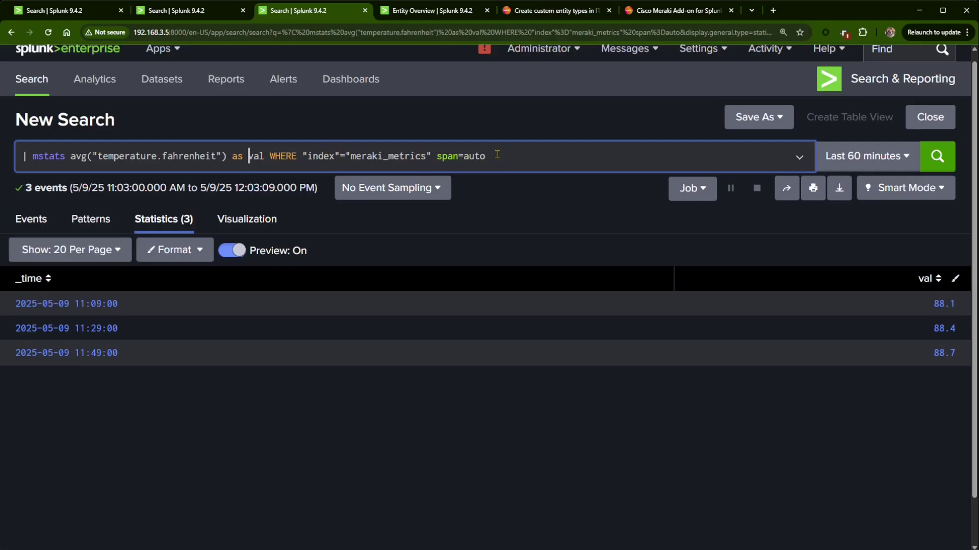
{"action": "left_click_drag", "start_coordinate": [495, 157], "coordinate": [436, 159]}
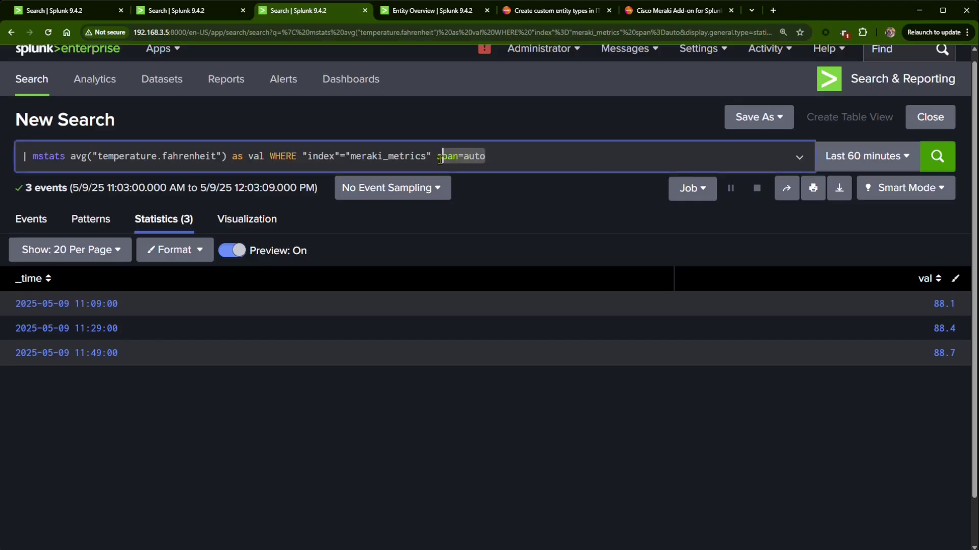
{"action": "key", "text": "BackSpace"}
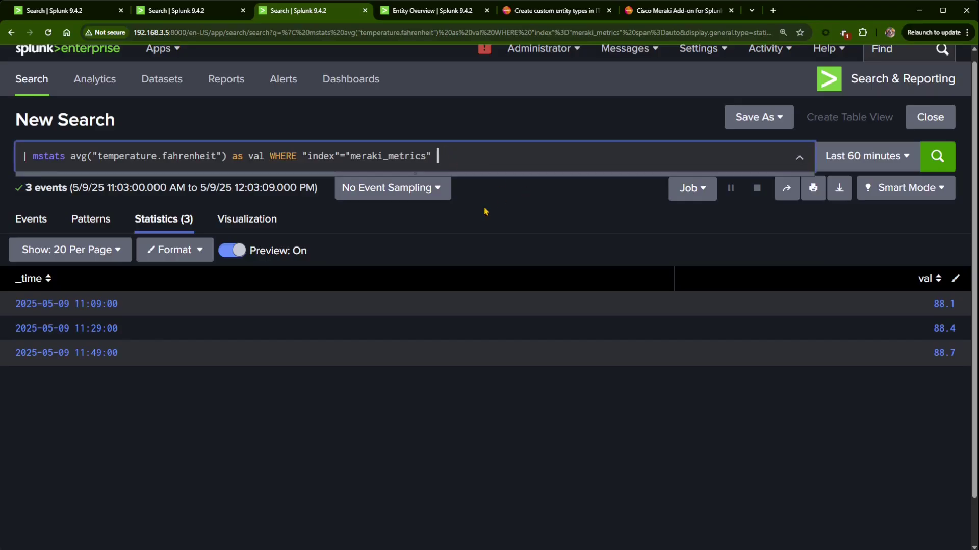
{"action": "key", "text": "Return"}
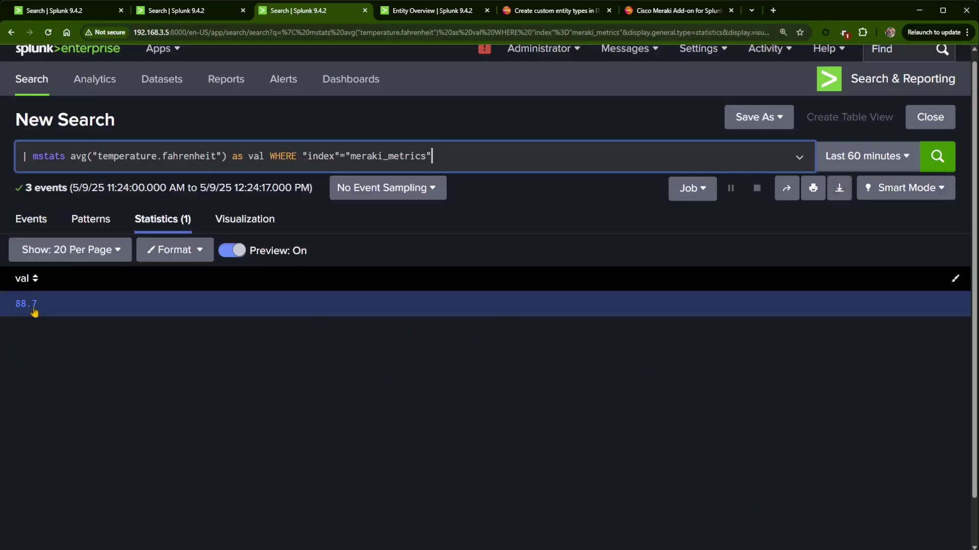
{"action": "left_click", "coordinate": [240, 229]}
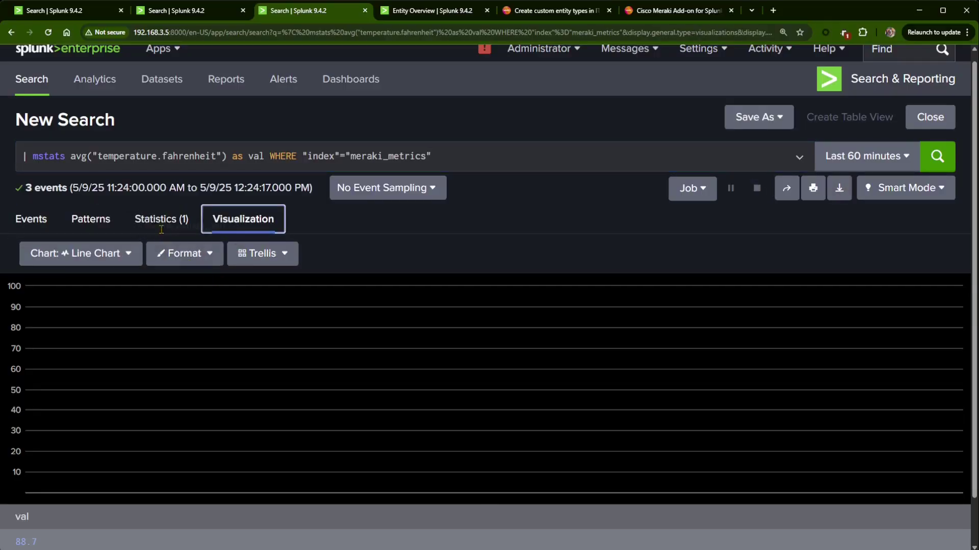
{"action": "left_click", "coordinate": [161, 220]}
Step: Add span=auto to the end of the mstats temperature search, run it over the last 60 minutes, and copy the whole query
{"action": "left_click", "coordinate": [441, 161]}
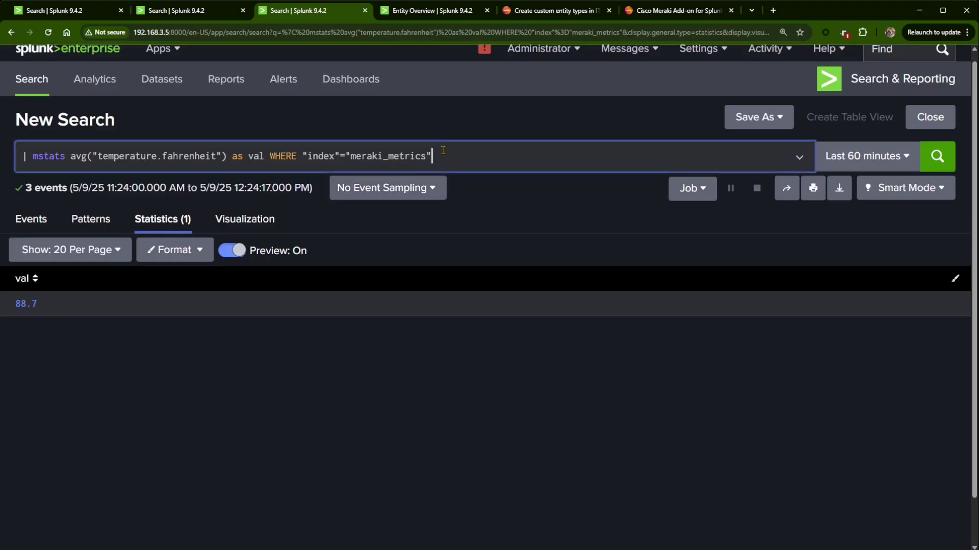
{"action": "type", "text": "span"}
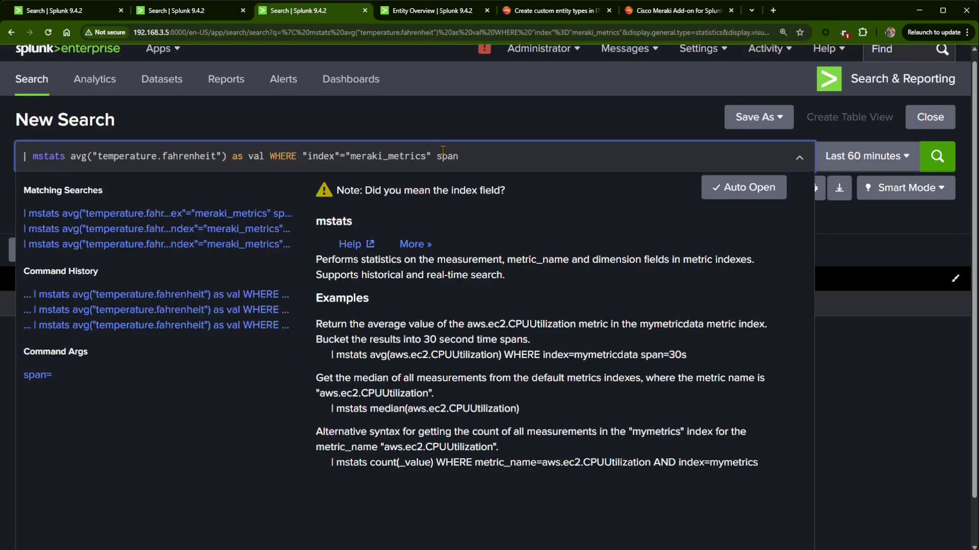
{"action": "type", "text": "="}
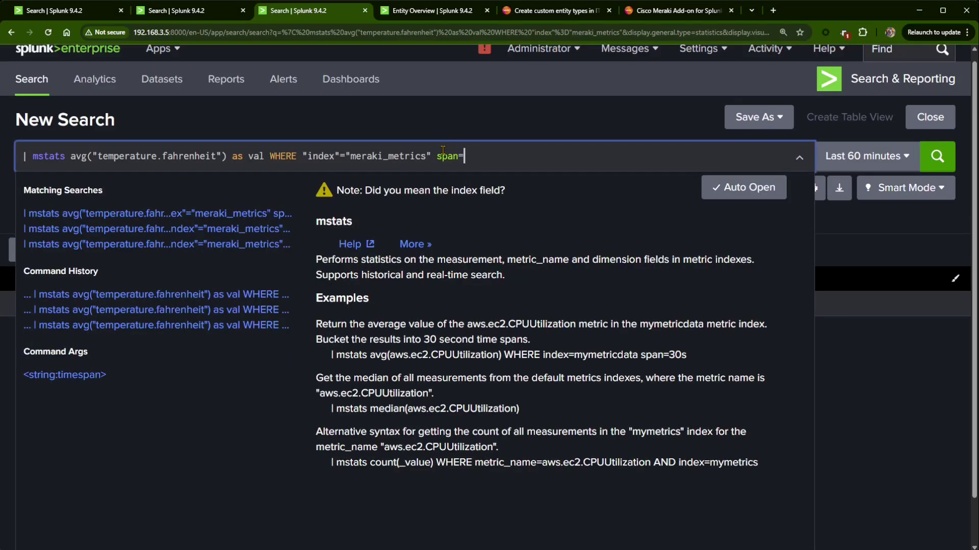
{"action": "type", "text": "3m"}
{"action": "key", "text": "BackSpace"}
{"action": "key", "text": "BackSpace"}
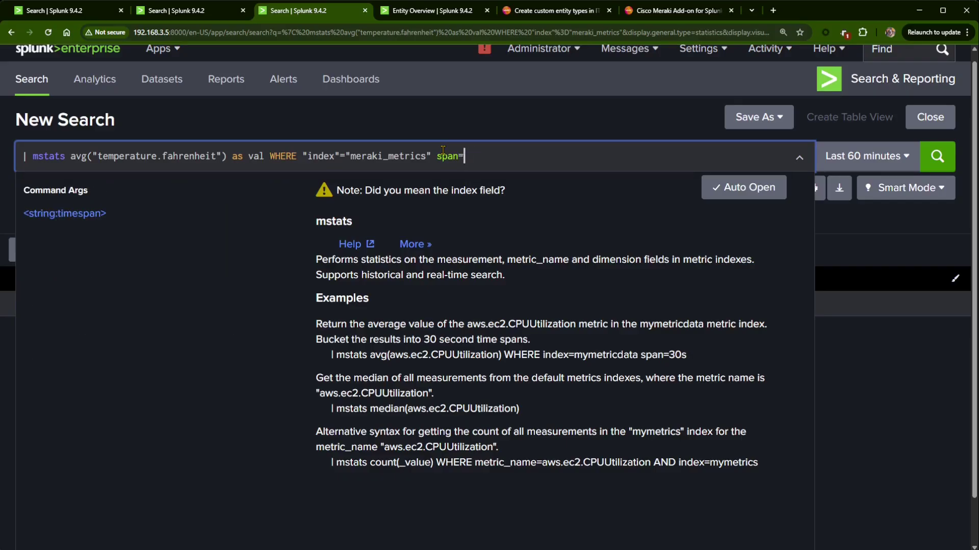
{"action": "type", "text": "1"}
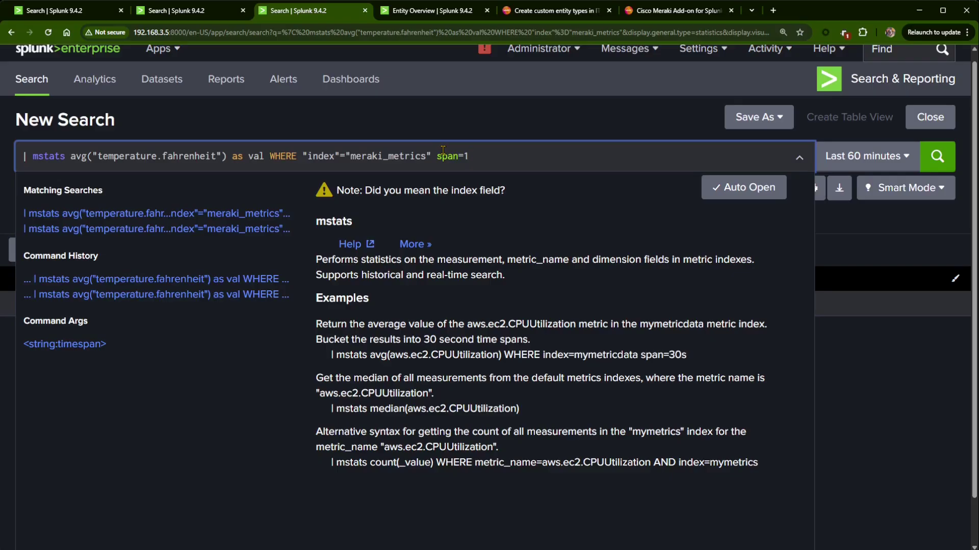
{"action": "key", "text": "BackSpace"}
{"action": "type", "text": "auto"}
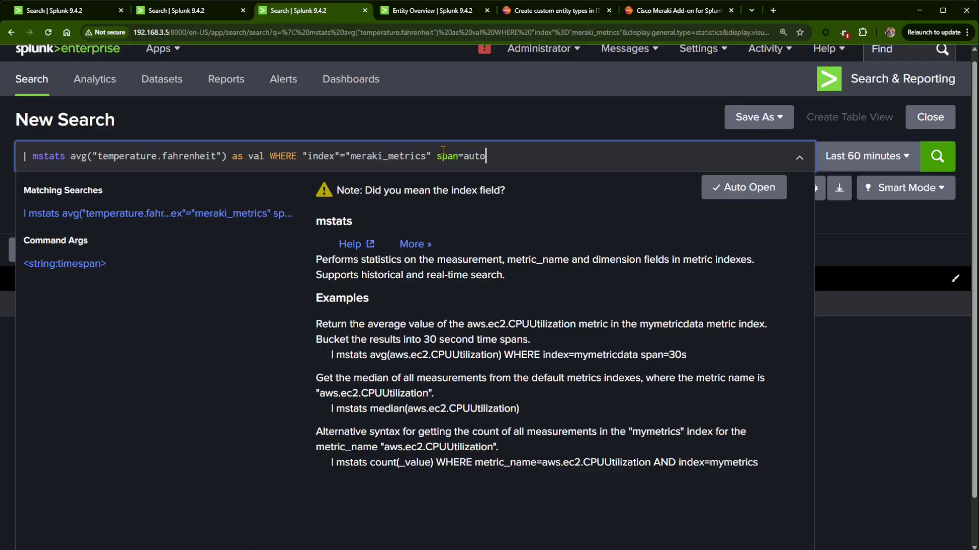
{"action": "key", "text": "Return"}
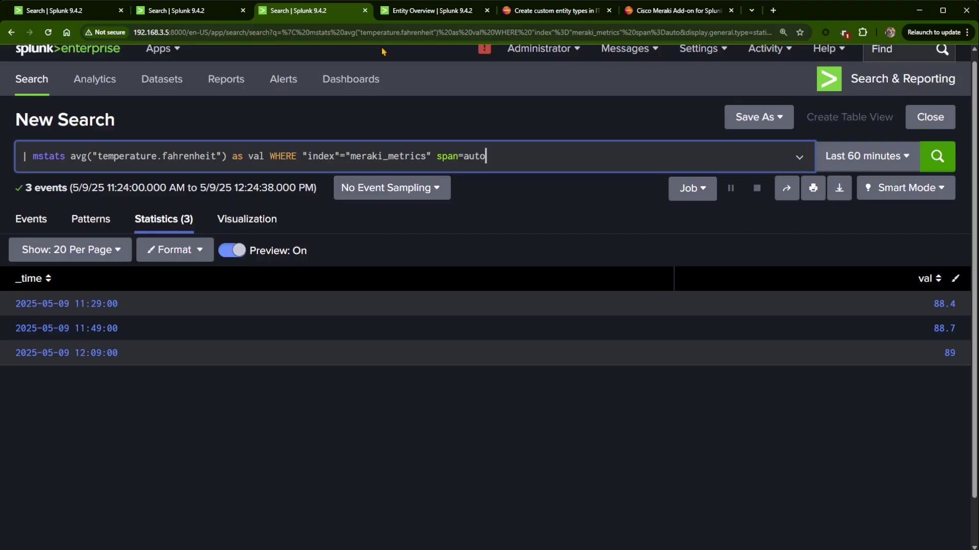
{"action": "left_click_drag", "start_coordinate": [487, 156], "coordinate": [24, 158]}
{"action": "key", "text": "ctrl+c"}
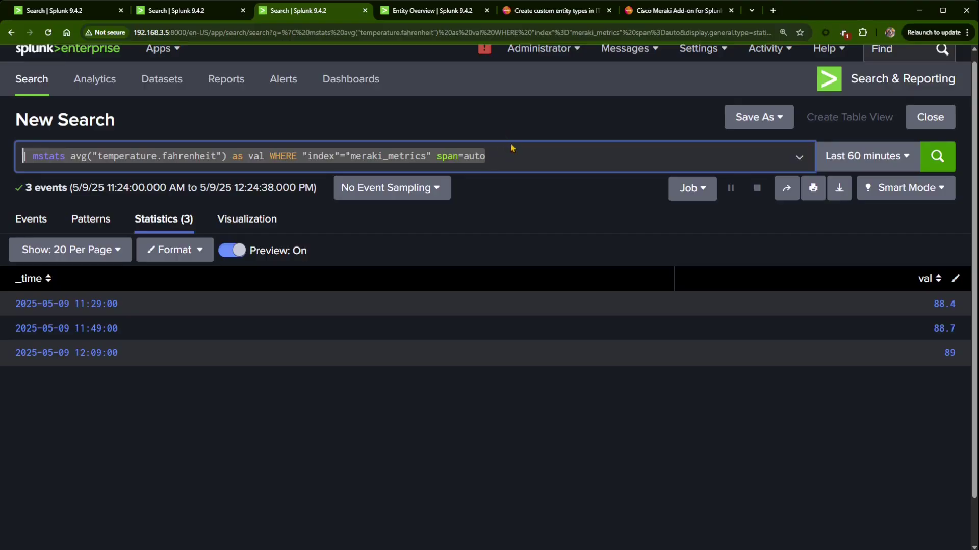
Step: Open the entity types list in ITSI's Entity Management and locate the Meraki Sensors entity type
{"action": "left_click", "coordinate": [436, 10]}
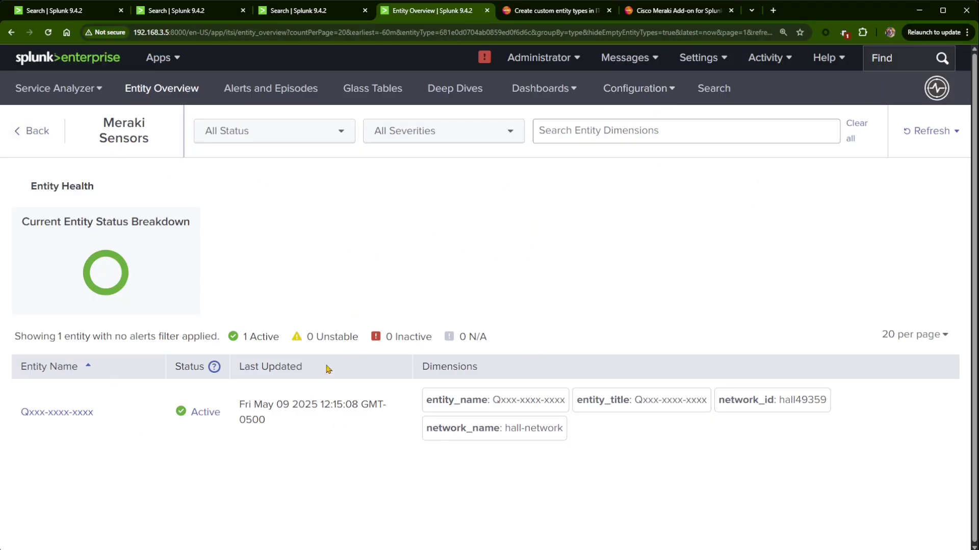
{"action": "left_click", "coordinate": [642, 98]}
{"action": "left_click", "coordinate": [608, 149]}
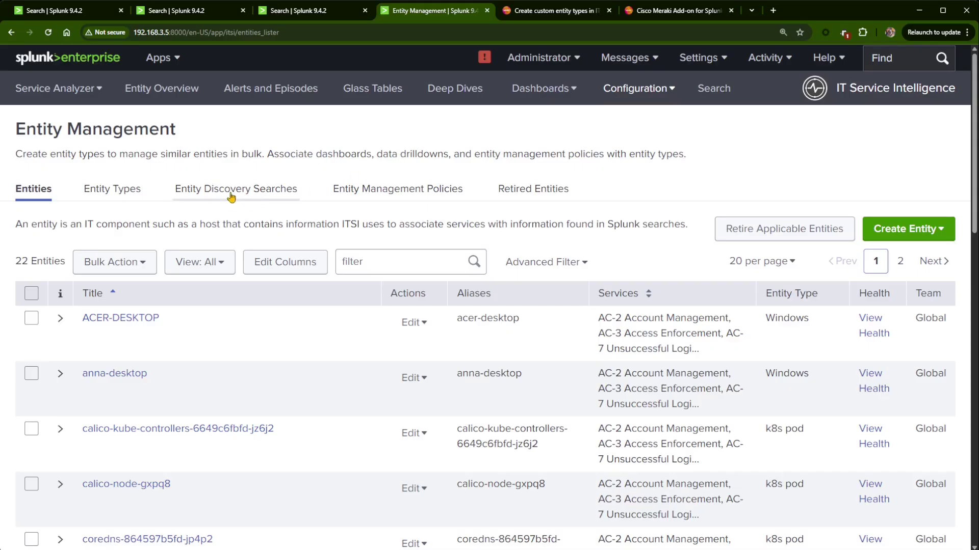
{"action": "left_click", "coordinate": [103, 195]}
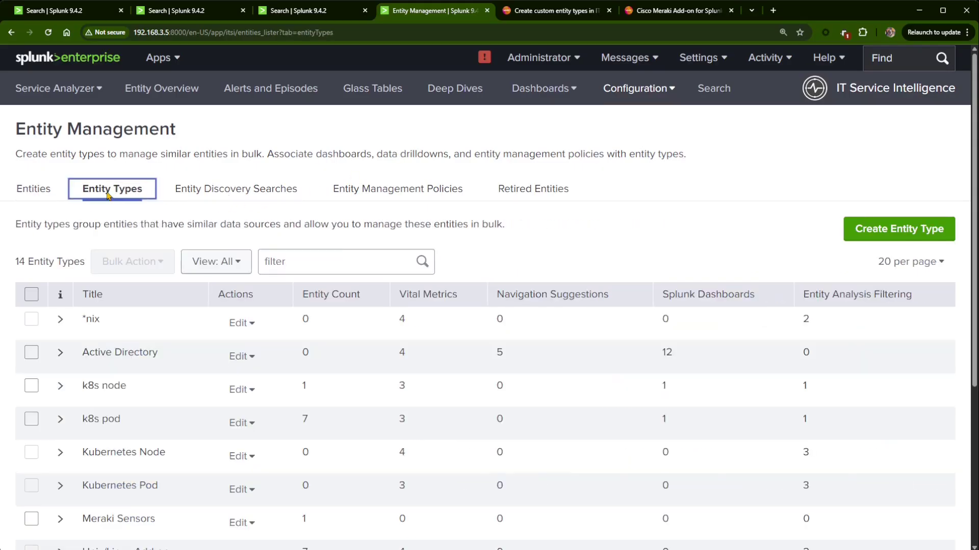
{"action": "scroll", "coordinate": [152, 390], "scroll_direction": "down", "scroll_amount": 4}
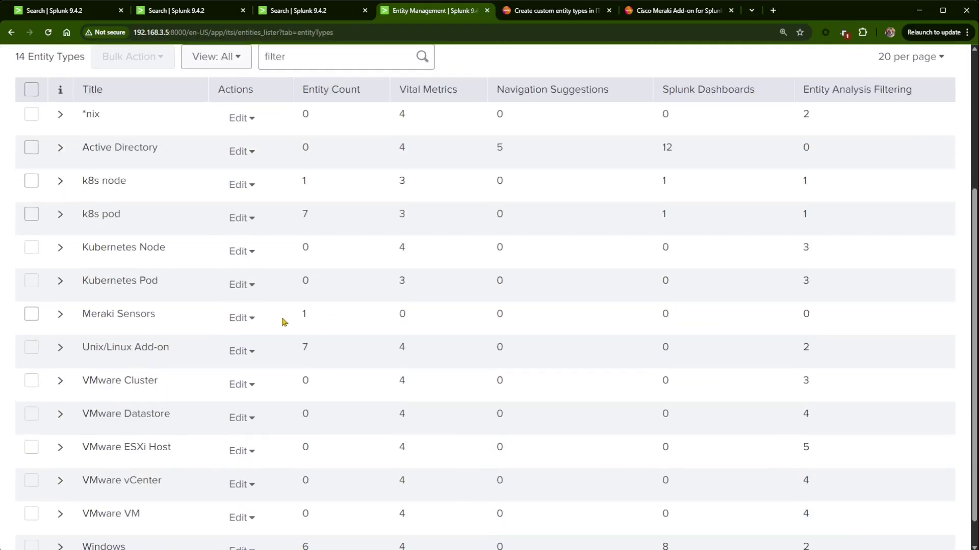
Step: Edit the Meraki Sensors entity type and add a vital metric named "Average Temp in °F"
{"action": "left_click", "coordinate": [241, 318]}
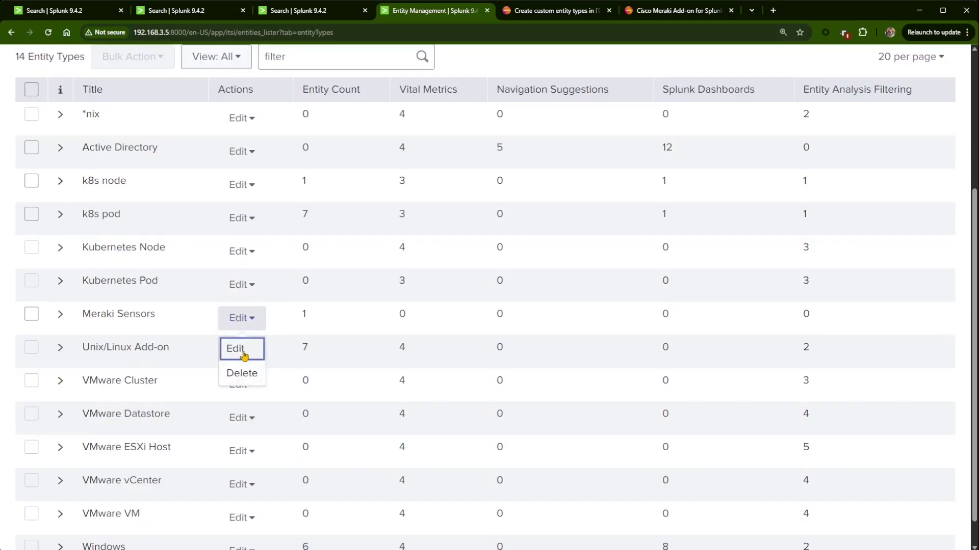
{"action": "left_click", "coordinate": [242, 351]}
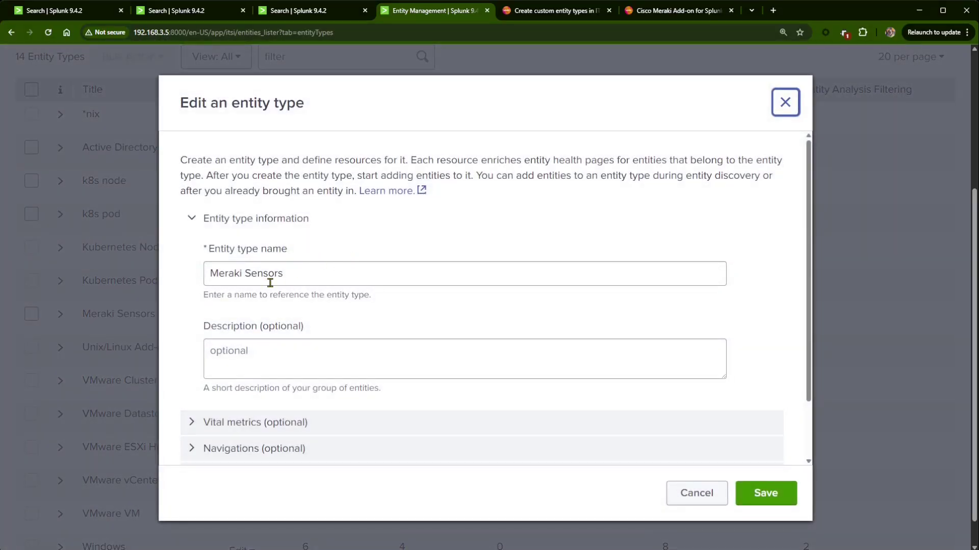
{"action": "scroll", "coordinate": [285, 275], "scroll_direction": "down", "scroll_amount": 2}
{"action": "scroll", "coordinate": [293, 285], "scroll_direction": "down", "scroll_amount": 1}
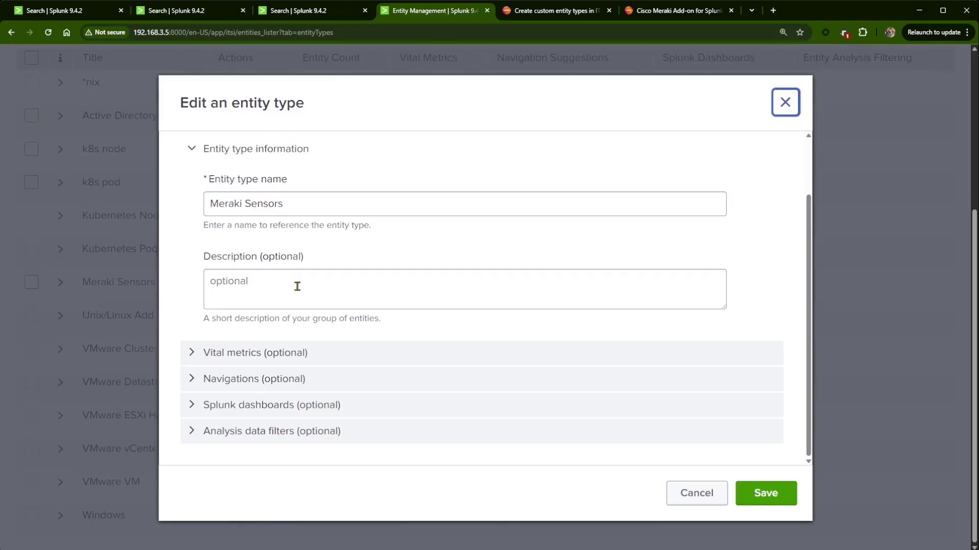
{"action": "left_click", "coordinate": [264, 359]}
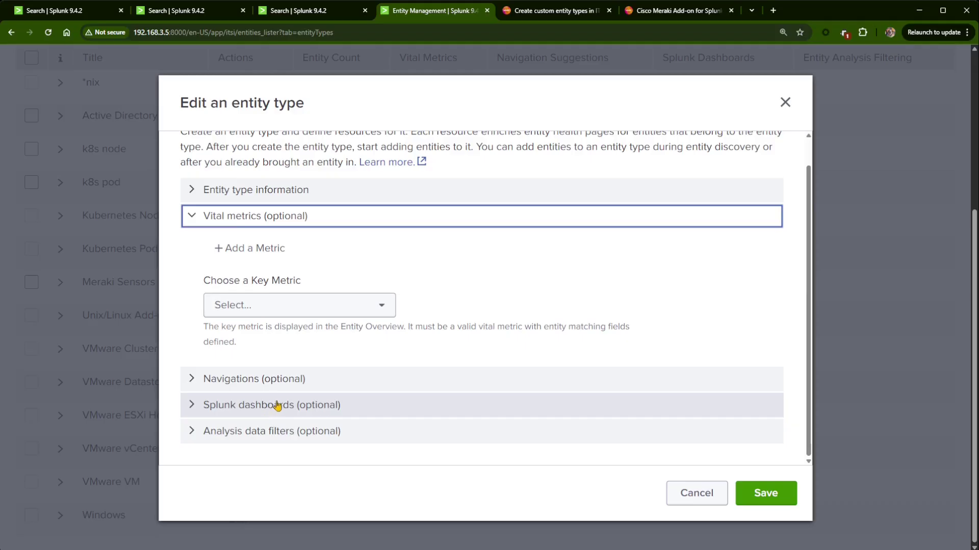
{"action": "left_click", "coordinate": [270, 251]}
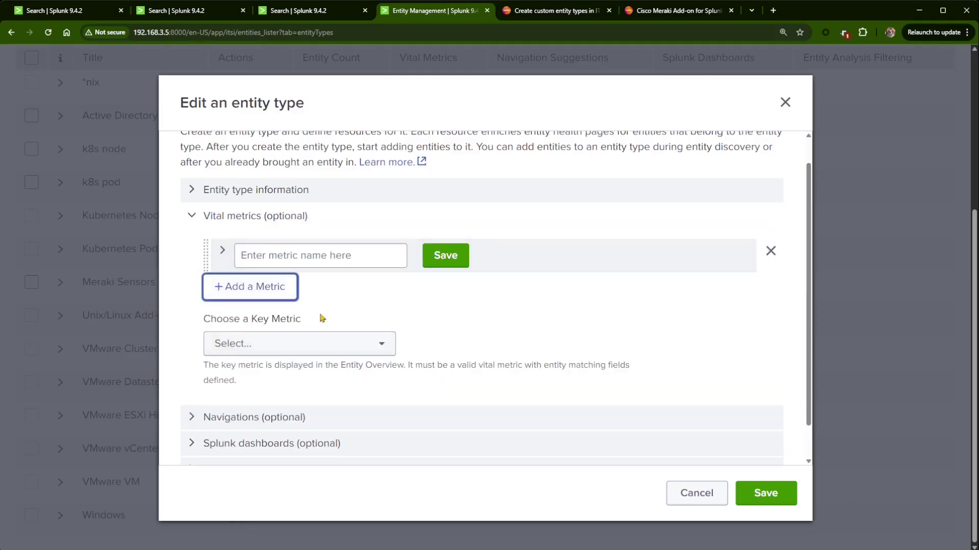
{"action": "type", "text": "Average Temp in °F"}
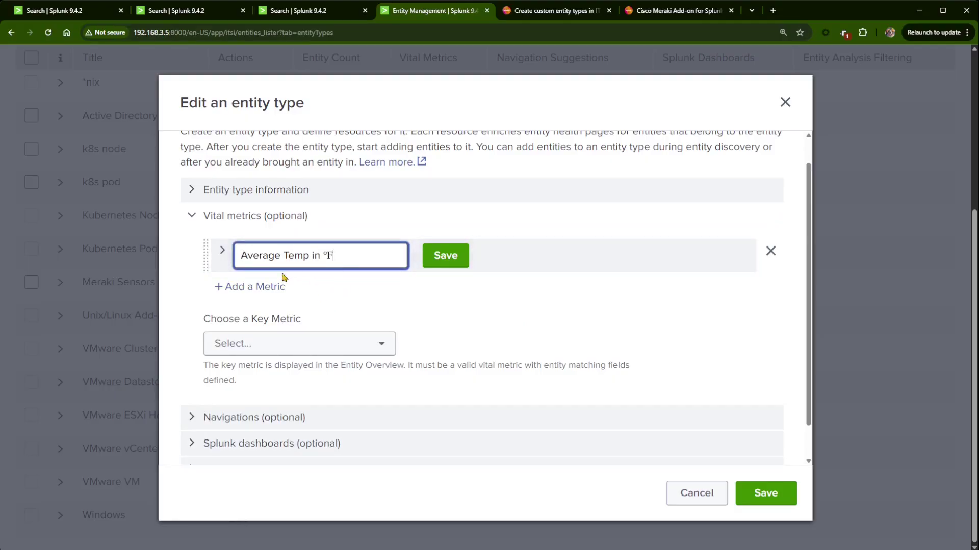
{"action": "left_click", "coordinate": [428, 259]}
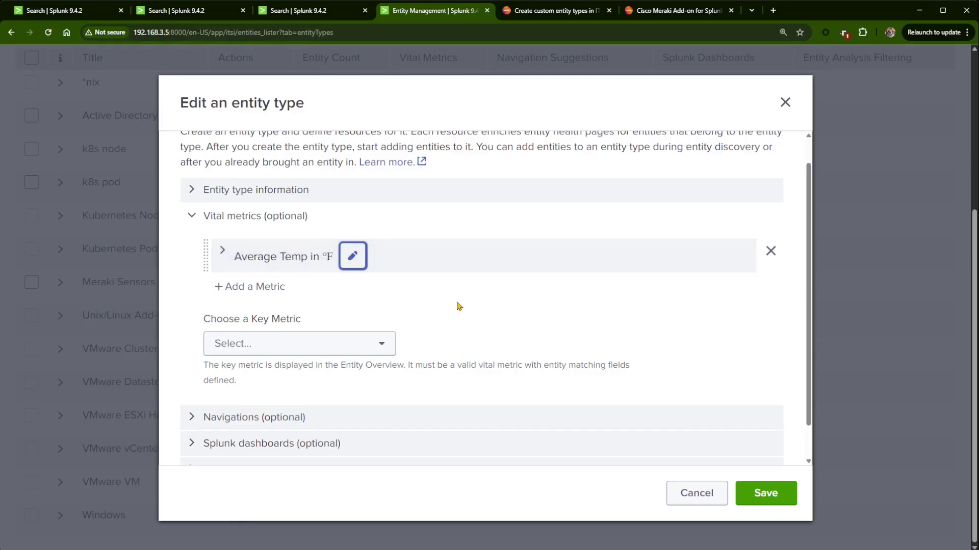
Step: Expand the Average Temp in °F metric and paste the copied mstats temperature query as its SPL search
{"action": "left_click", "coordinate": [222, 255]}
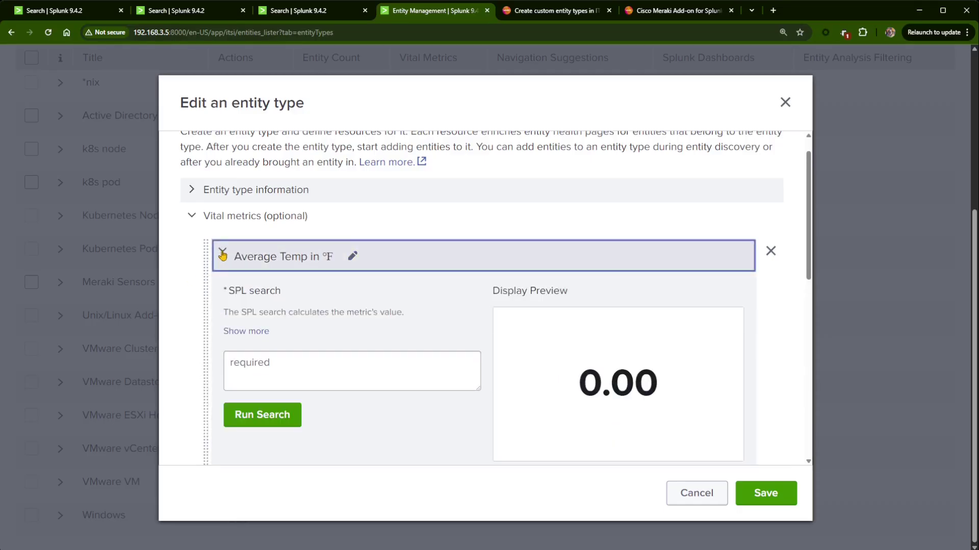
{"action": "scroll", "coordinate": [380, 304], "scroll_direction": "down", "scroll_amount": 3}
{"action": "scroll", "coordinate": [380, 304], "scroll_direction": "up", "scroll_amount": 2}
{"action": "left_click", "coordinate": [309, 318]}
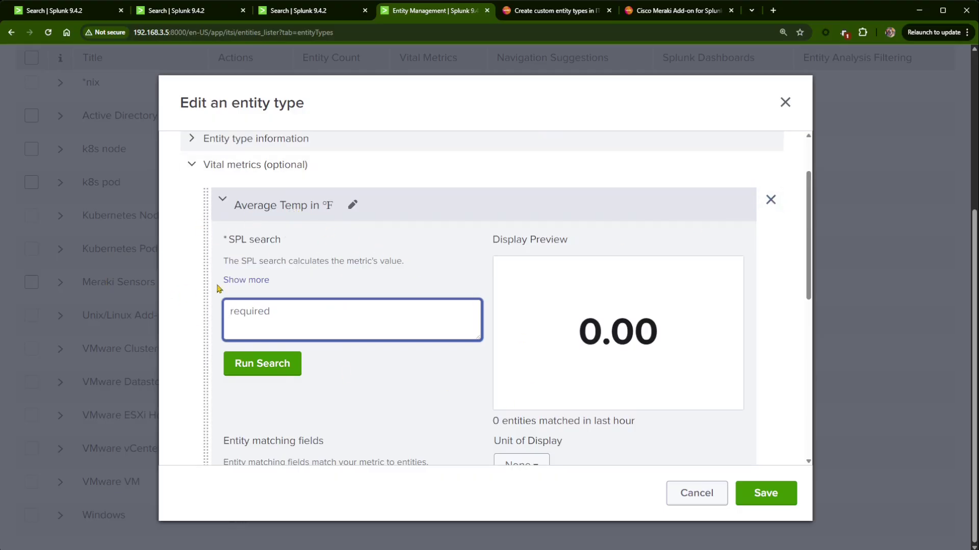
{"action": "scroll", "coordinate": [283, 271], "scroll_direction": "down", "scroll_amount": 1}
{"action": "key", "text": "ctrl+v"}
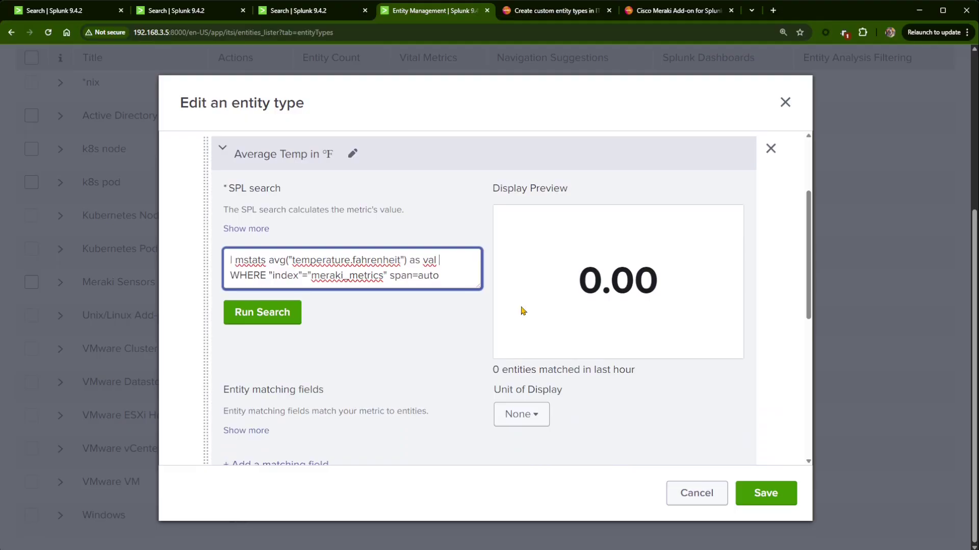
Step: Try running the metric's SPL search without the "as val" alias
{"action": "key", "text": "BackSpace"}
{"action": "key", "text": "BackSpace"}
{"action": "key", "text": "BackSpace"}
{"action": "key", "text": "BackSpace"}
{"action": "key", "text": "BackSpace"}
{"action": "key", "text": "BackSpace"}
{"action": "key", "text": "BackSpace"}
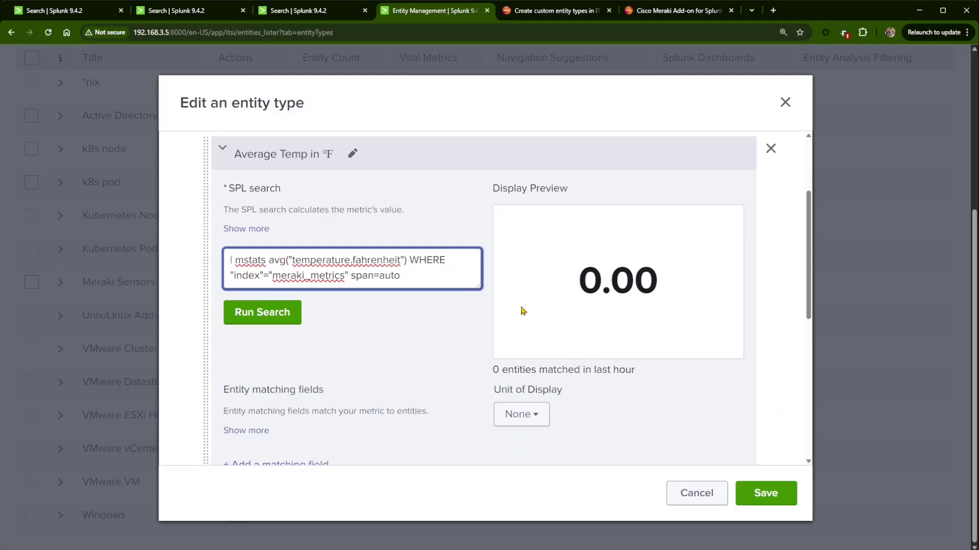
{"action": "left_click", "coordinate": [262, 312]}
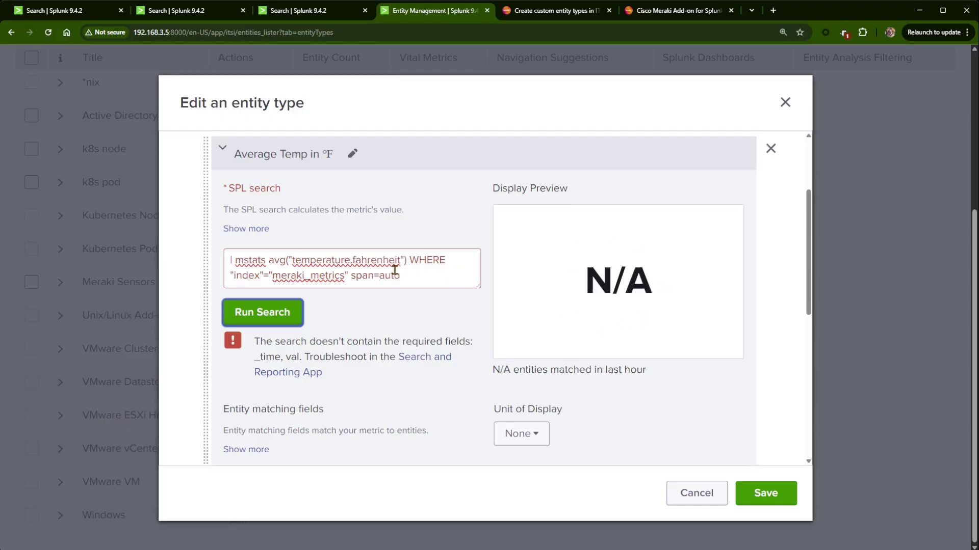
Step: Put "as val" back before WHERE in the metric's SPL search and run it
{"action": "left_click", "coordinate": [411, 260]}
{"action": "type", "text": "as val"}
{"action": "left_click", "coordinate": [232, 319]}
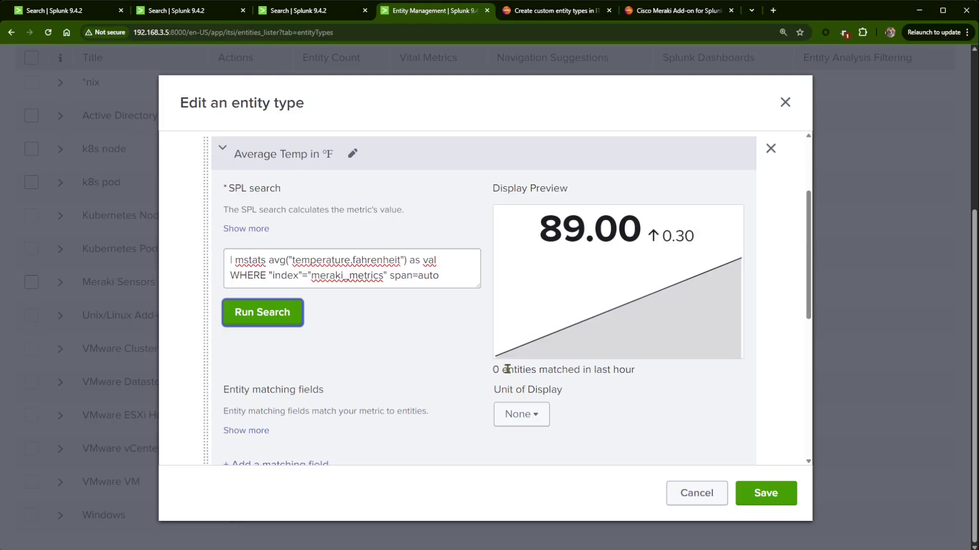
Step: Examine the metric's unit of display options, display preview, entity matching fields and alerting settings
{"action": "scroll", "coordinate": [507, 370], "scroll_direction": "down", "scroll_amount": 1}
{"action": "left_click", "coordinate": [533, 363]}
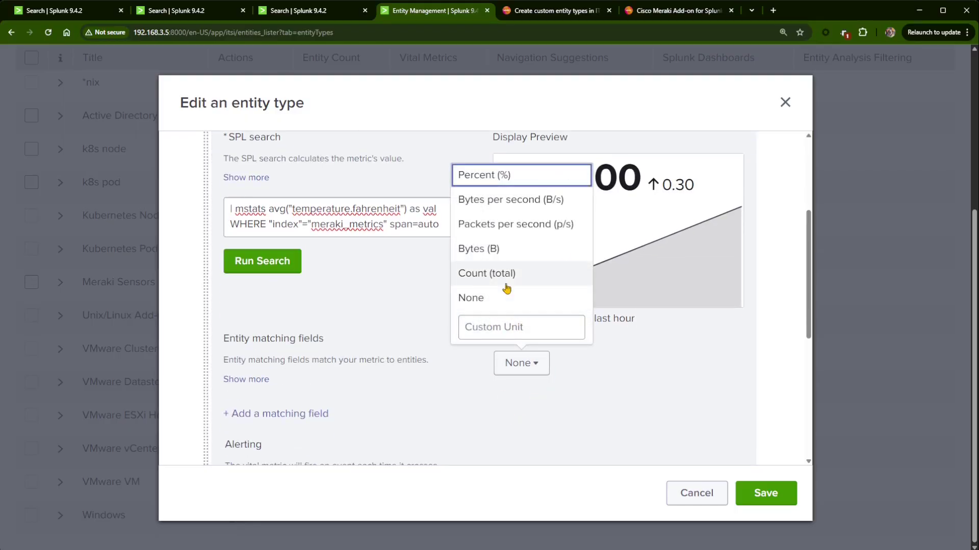
{"action": "scroll", "coordinate": [514, 288], "scroll_direction": "up", "scroll_amount": 4}
{"action": "scroll", "coordinate": [522, 285], "scroll_direction": "down", "scroll_amount": 3}
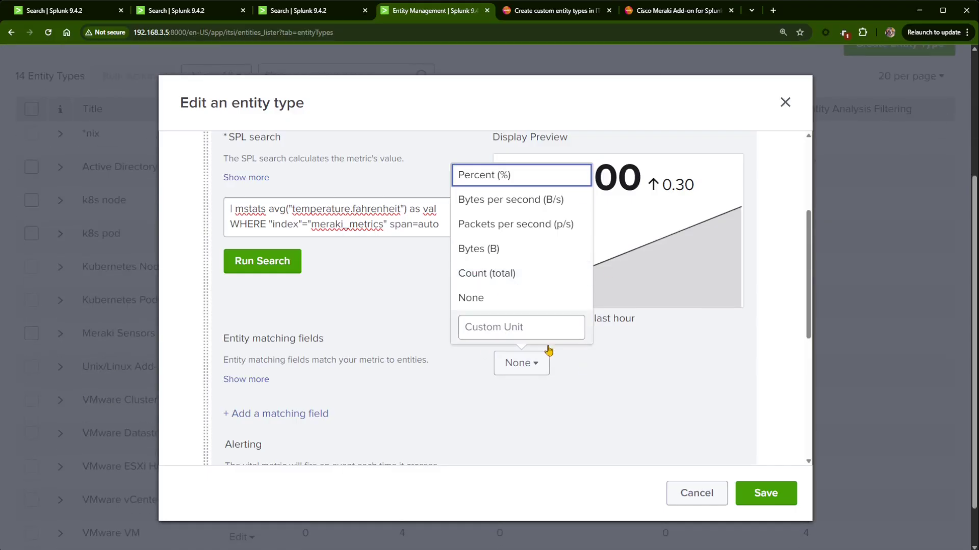
{"action": "left_click", "coordinate": [627, 372]}
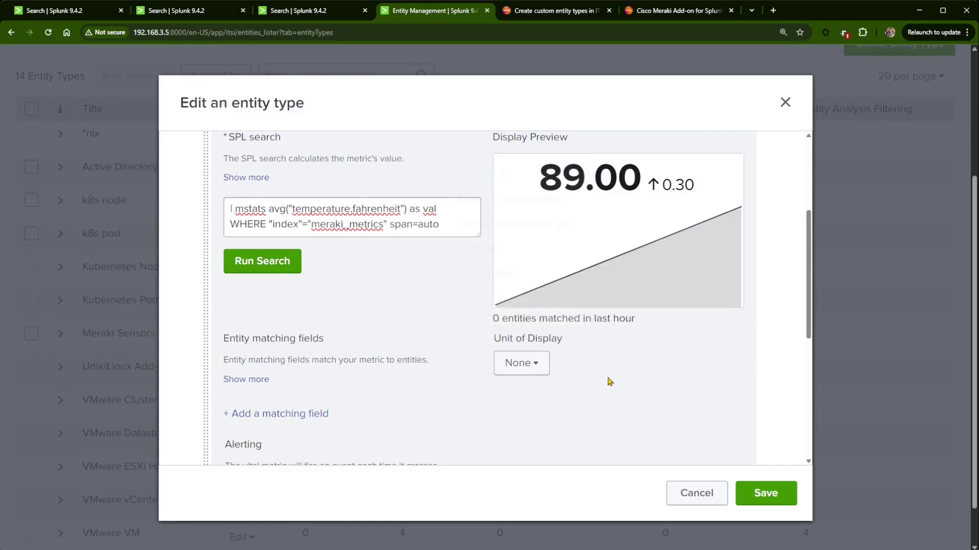
{"action": "scroll", "coordinate": [331, 221], "scroll_direction": "up", "scroll_amount": 3}
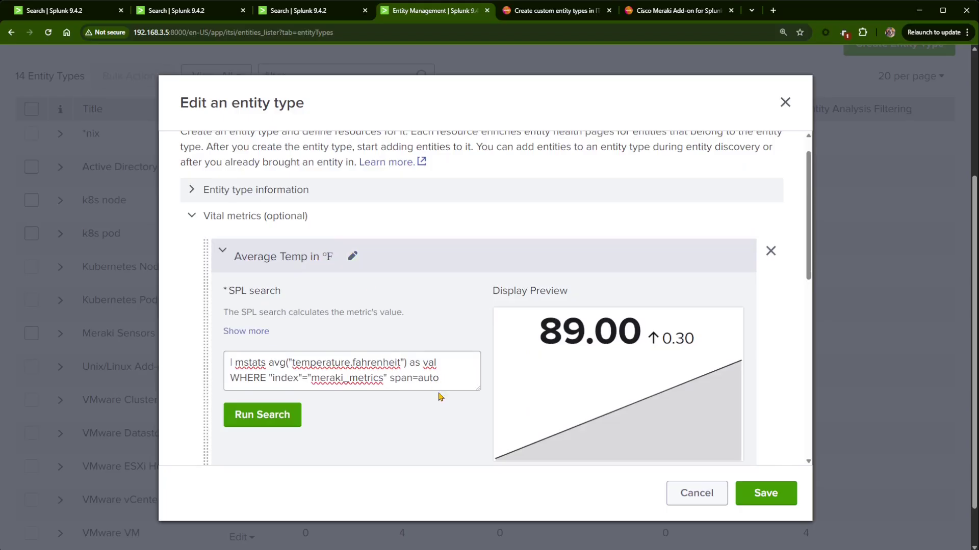
{"action": "scroll", "coordinate": [436, 387], "scroll_direction": "down", "scroll_amount": 3}
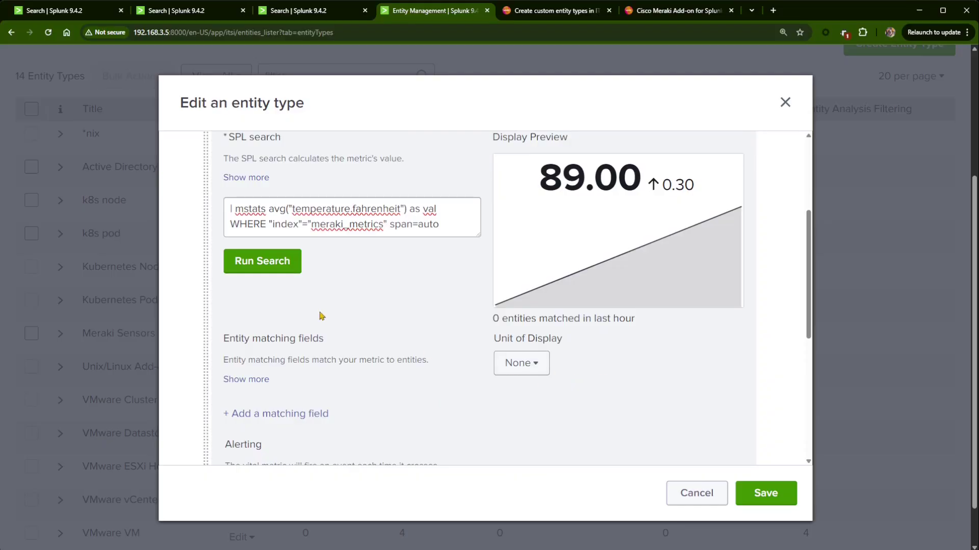
{"action": "scroll", "coordinate": [359, 326], "scroll_direction": "down", "scroll_amount": 1}
{"action": "scroll", "coordinate": [475, 345], "scroll_direction": "up", "scroll_amount": 4}
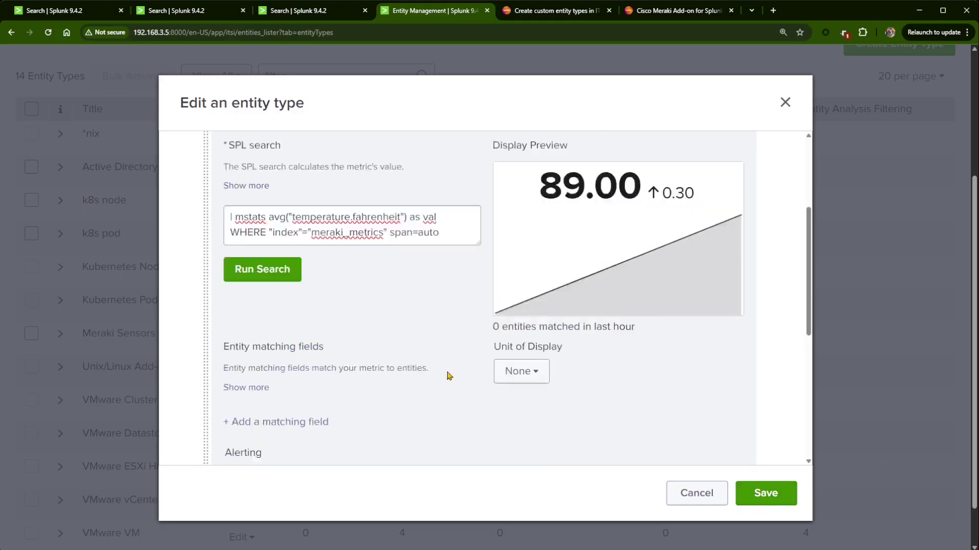
{"action": "scroll", "coordinate": [721, 312], "scroll_direction": "down", "scroll_amount": 6}
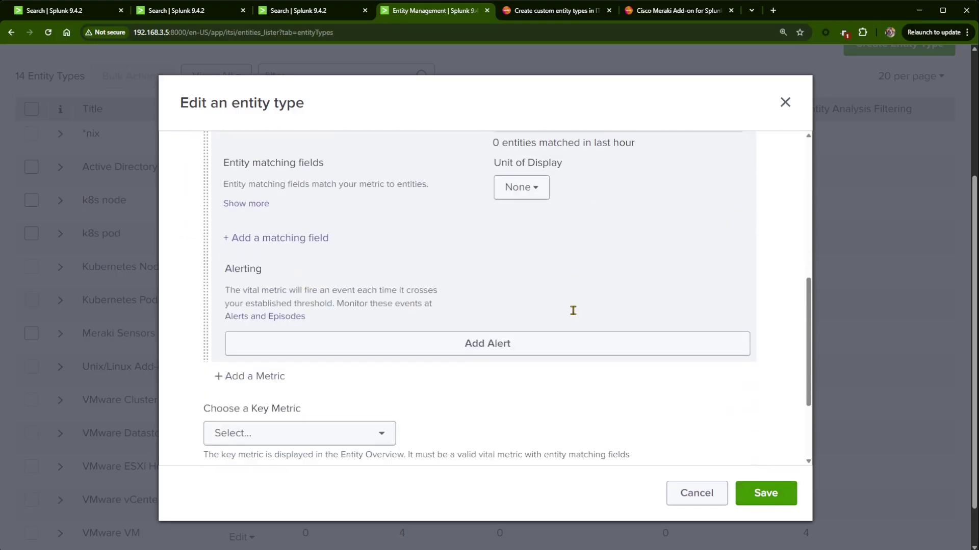
{"action": "scroll", "coordinate": [592, 320], "scroll_direction": "up", "scroll_amount": 6}
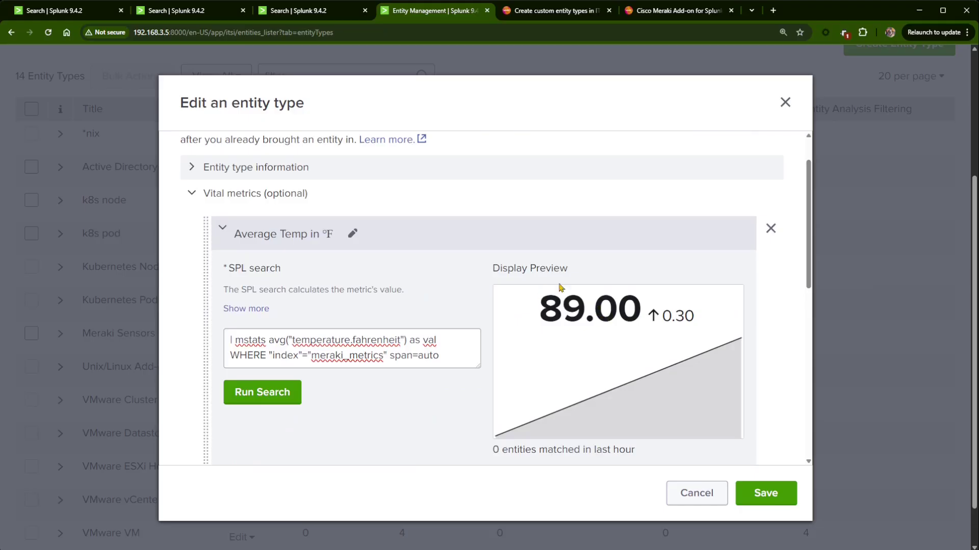
Step: Try to save the Meraki Sensors entity type without a key metric, and consult the vital metrics documentation
{"action": "left_click", "coordinate": [224, 230]}
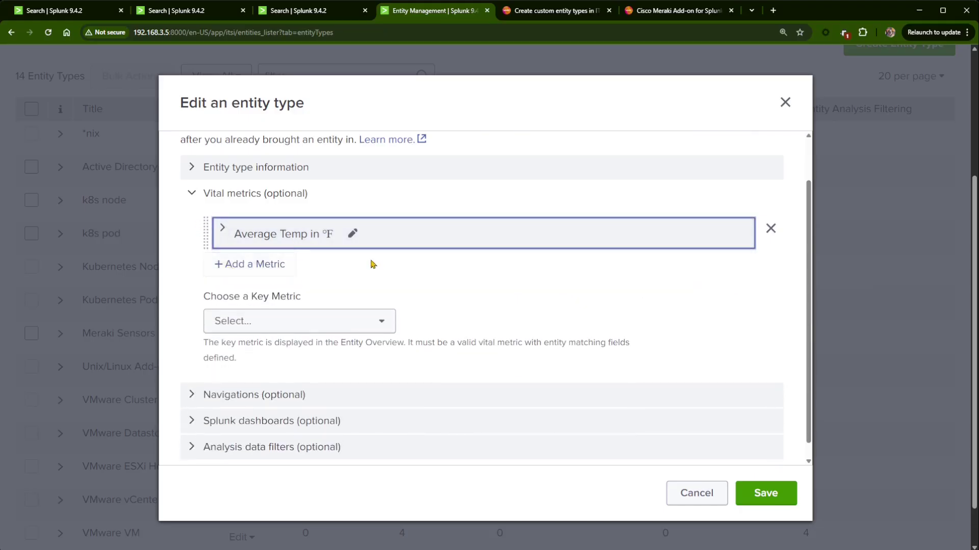
{"action": "left_click", "coordinate": [751, 499]}
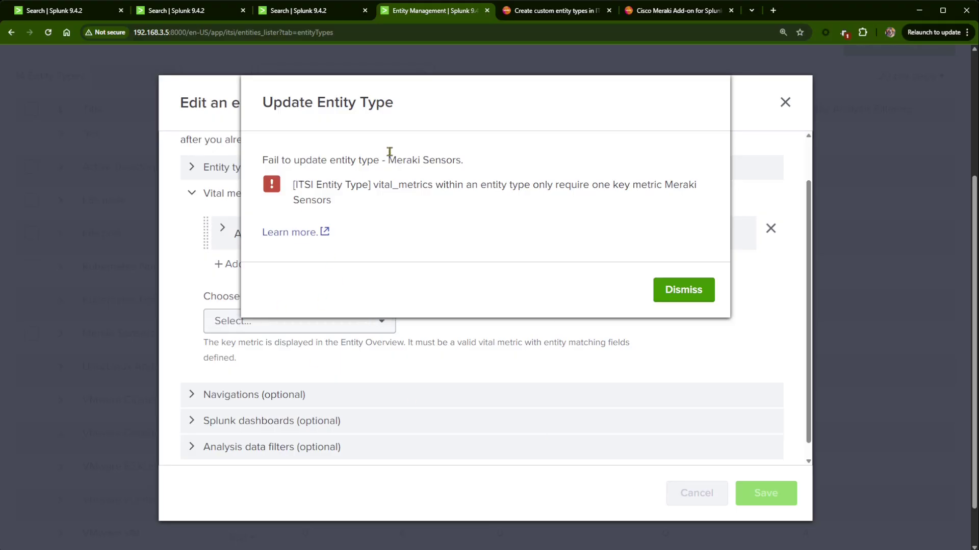
{"action": "left_click", "coordinate": [563, 14]}
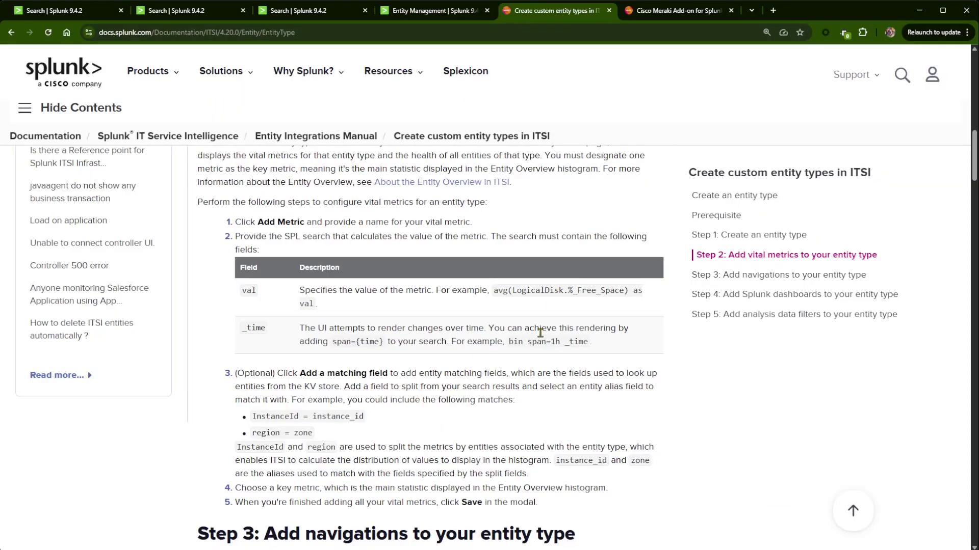
{"action": "left_click", "coordinate": [436, 10]}
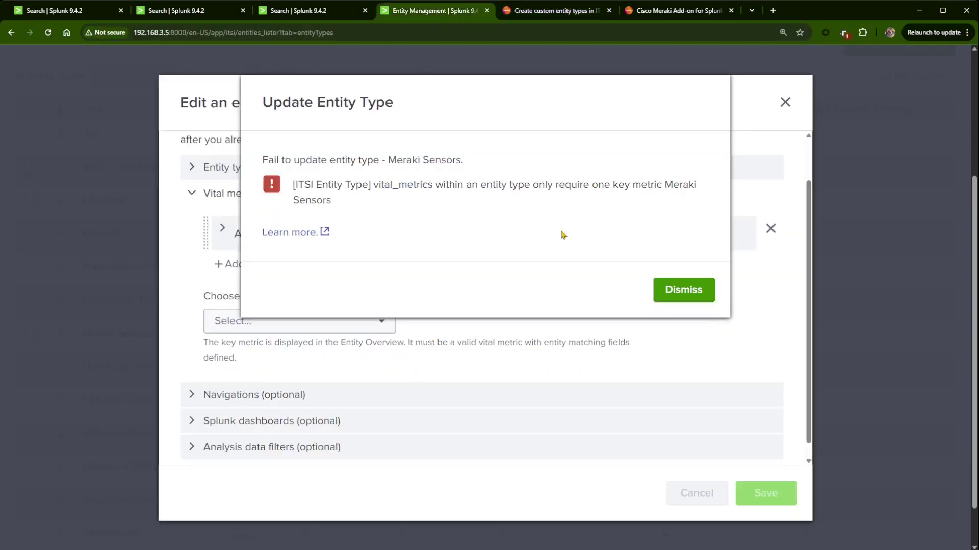
{"action": "scroll", "coordinate": [767, 343], "scroll_direction": "up", "scroll_amount": 1}
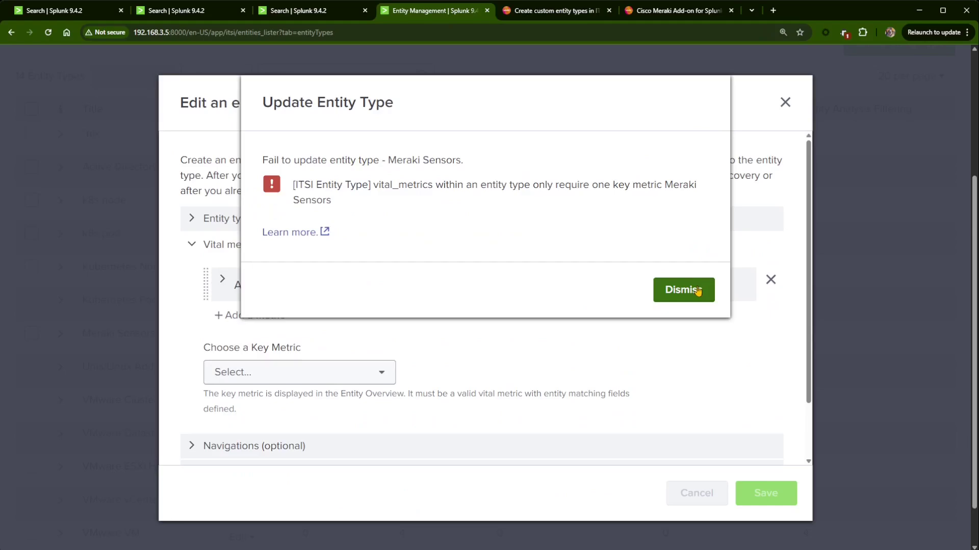
{"action": "left_click", "coordinate": [699, 291]}
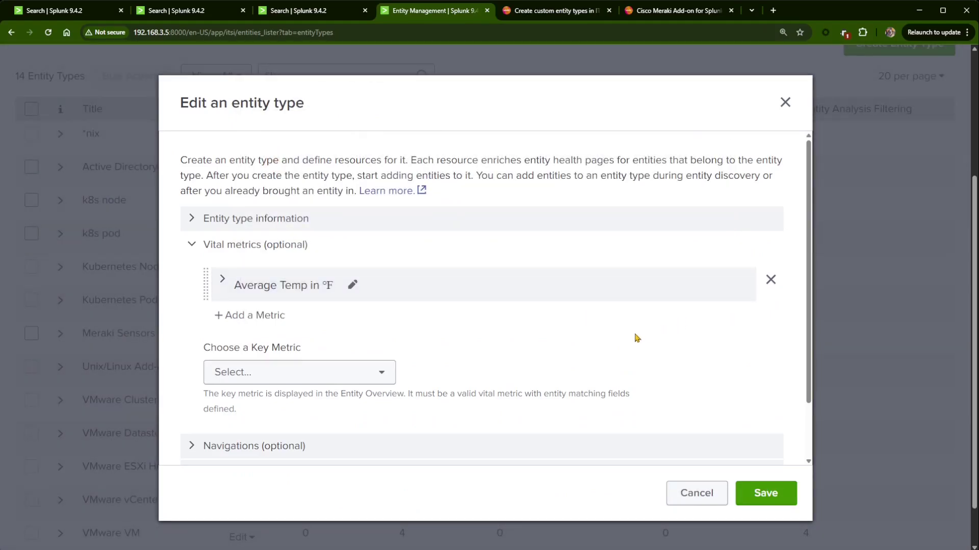
Step: View the available key metrics, and reopen the Average Temp in °F metric to review its SPL search and entity matching fields
{"action": "left_click", "coordinate": [282, 374]}
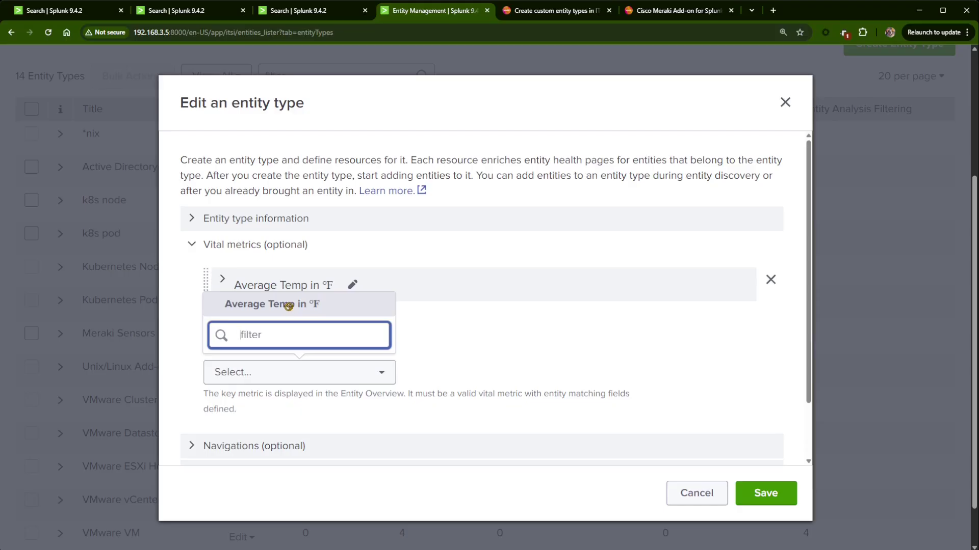
{"action": "left_click", "coordinate": [561, 369]}
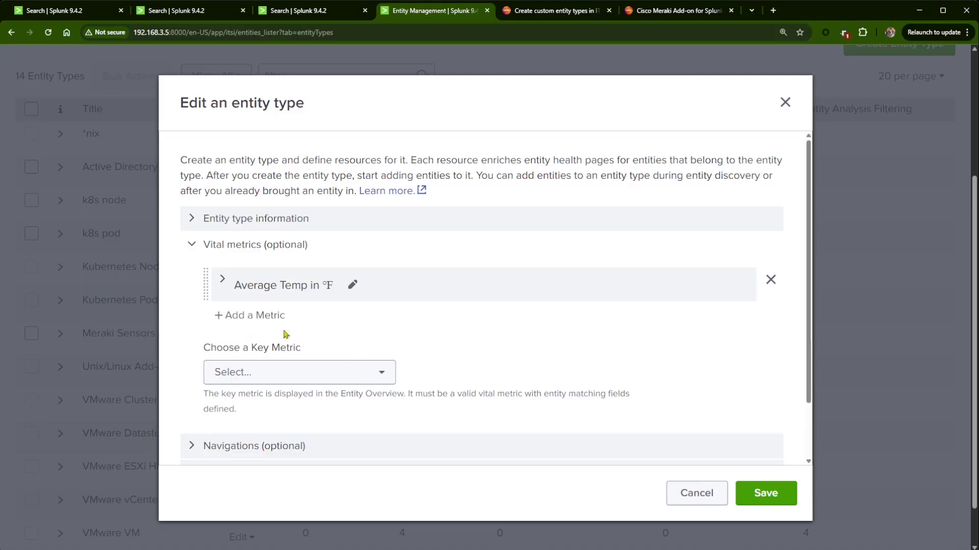
{"action": "left_click", "coordinate": [233, 295]}
{"action": "scroll", "coordinate": [396, 392], "scroll_direction": "down", "scroll_amount": 4}
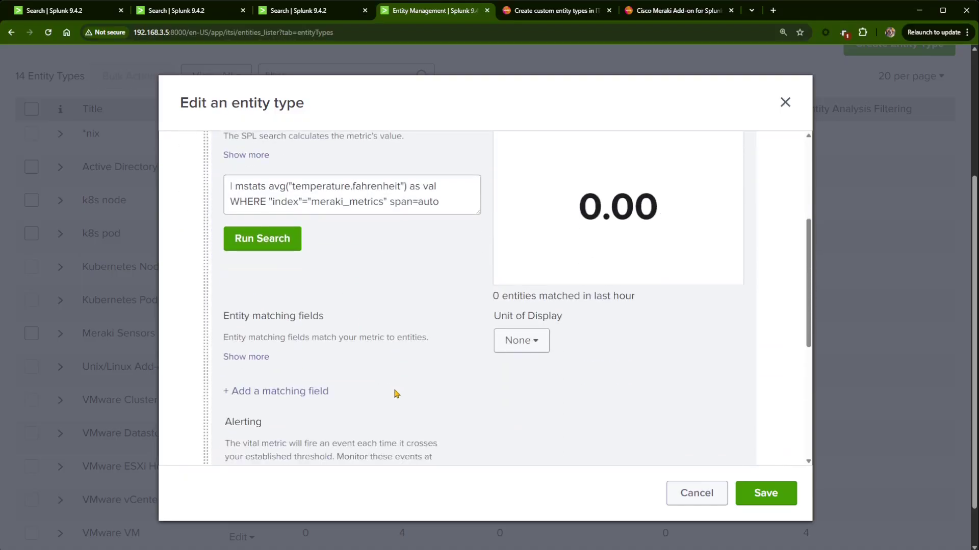
{"action": "left_click", "coordinate": [386, 202]}
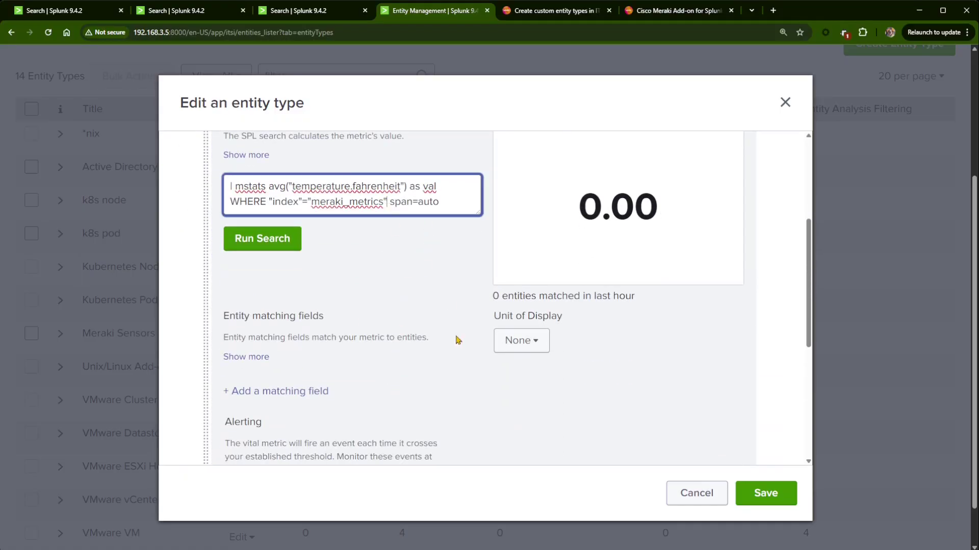
Step: Insert "by series" before span=auto in the mstats average temperature search on the Splunk search page
{"action": "left_click", "coordinate": [325, 14]}
{"action": "left_click", "coordinate": [428, 155]}
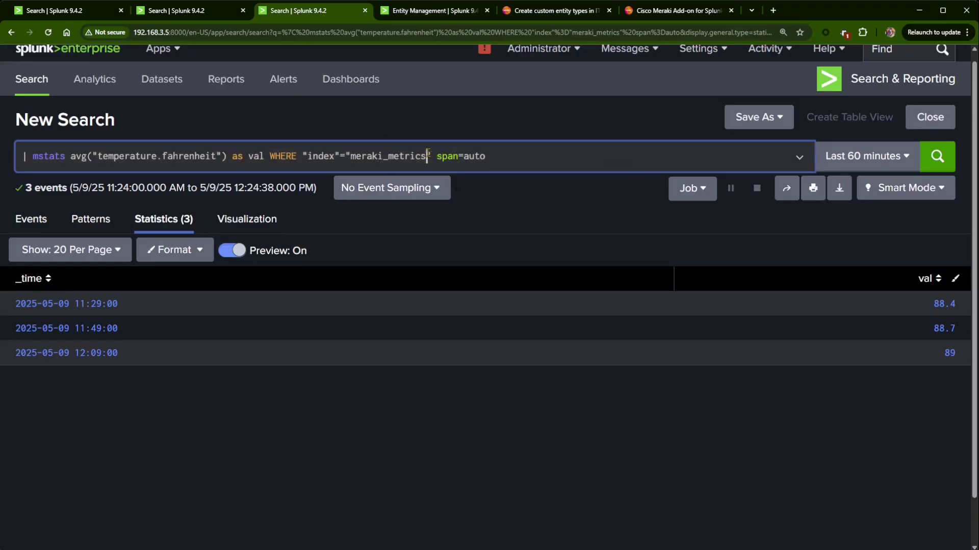
{"action": "type", "text": "by "}
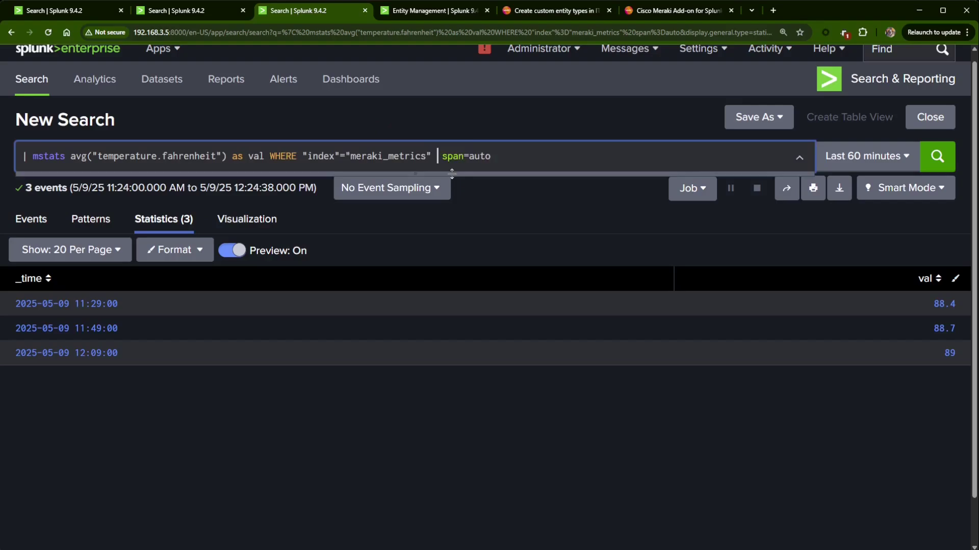
{"action": "type", "text": "series"}
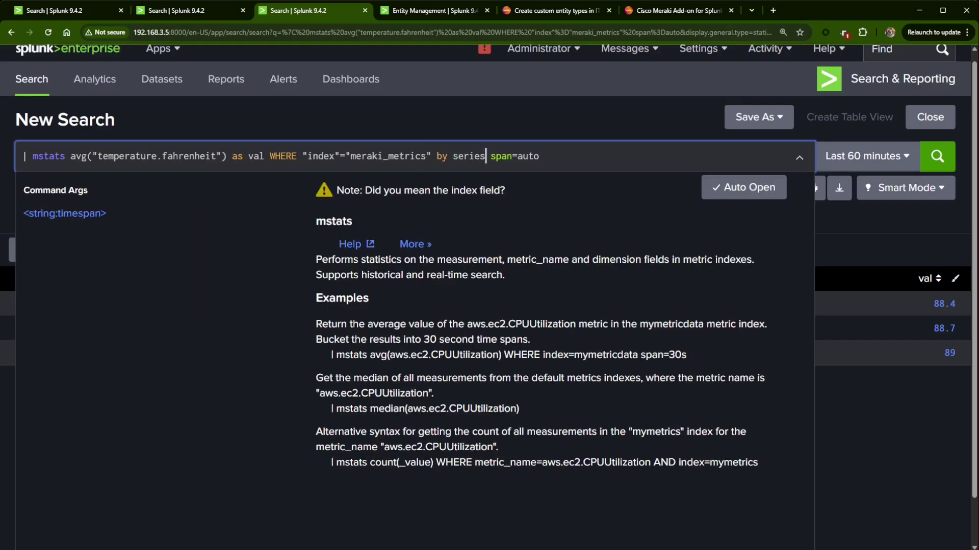
Step: Check the serial number field's name in the mpreview events of meraki_metrics and compare the metric's SPL search
{"action": "left_click", "coordinate": [78, 9]}
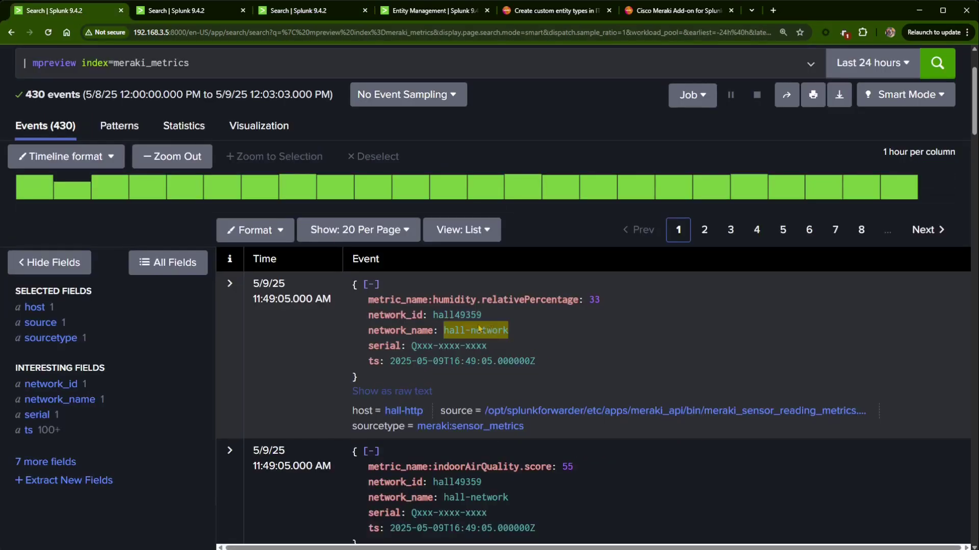
{"action": "left_click_drag", "start_coordinate": [401, 345], "coordinate": [377, 344]}
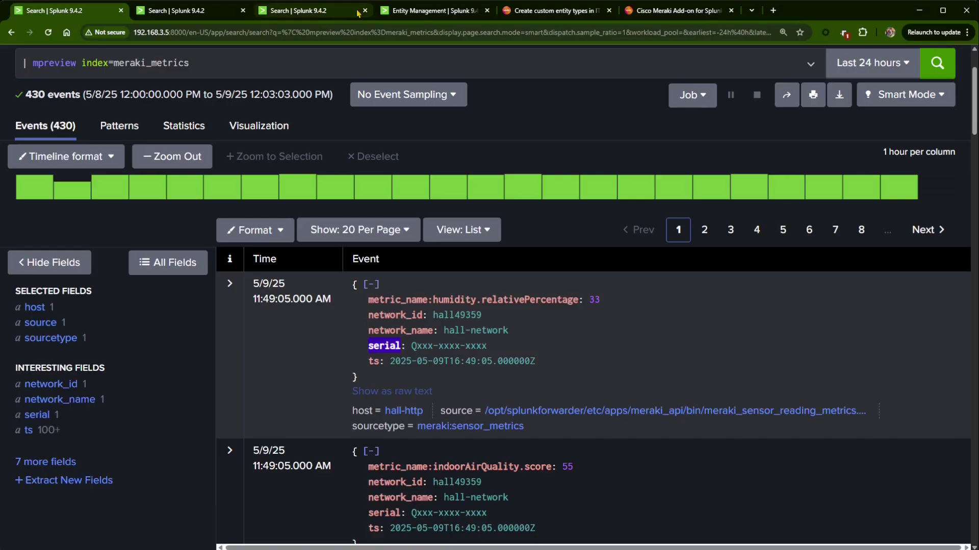
{"action": "left_click", "coordinate": [418, 12]}
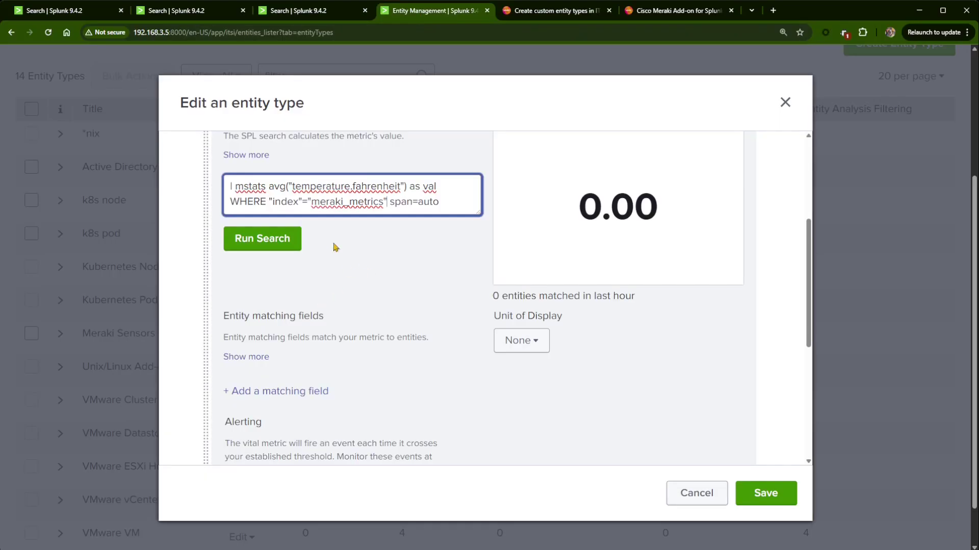
Step: Change the mstats search's split-by field to serial and run the search
{"action": "left_click", "coordinate": [293, 10]}
{"action": "left_click", "coordinate": [486, 174]}
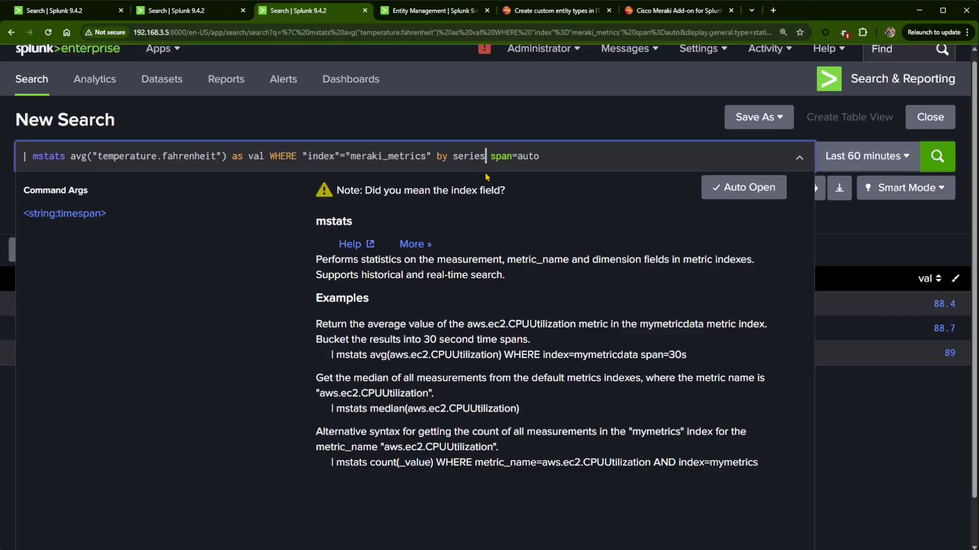
{"action": "key", "text": "BackSpace"}
{"action": "key", "text": "BackSpace"}
{"action": "type", "text": "al"}
{"action": "key", "text": "Return"}
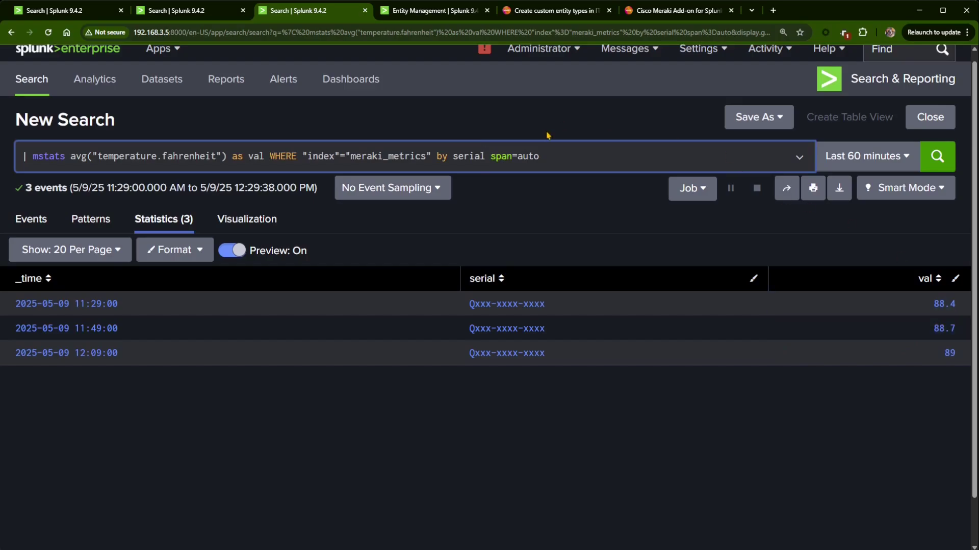
Step: Insert "by serial" before span=auto in the Average Temp in °F metric's SPL search and run it
{"action": "left_click", "coordinate": [417, 10]}
{"action": "key", "text": "BackSpace"}
{"action": "key", "text": "BackSpace"}
{"action": "key", "text": "BackSpace"}
{"action": "key", "text": "BackSpace"}
{"action": "key", "text": "BackSpace"}
{"action": "key", "text": "BackSpace"}
{"action": "key", "text": "BackSpace"}
{"action": "key", "text": "BackSpace"}
{"action": "key", "text": "BackSpace"}
{"action": "key", "text": "BackSpace"}
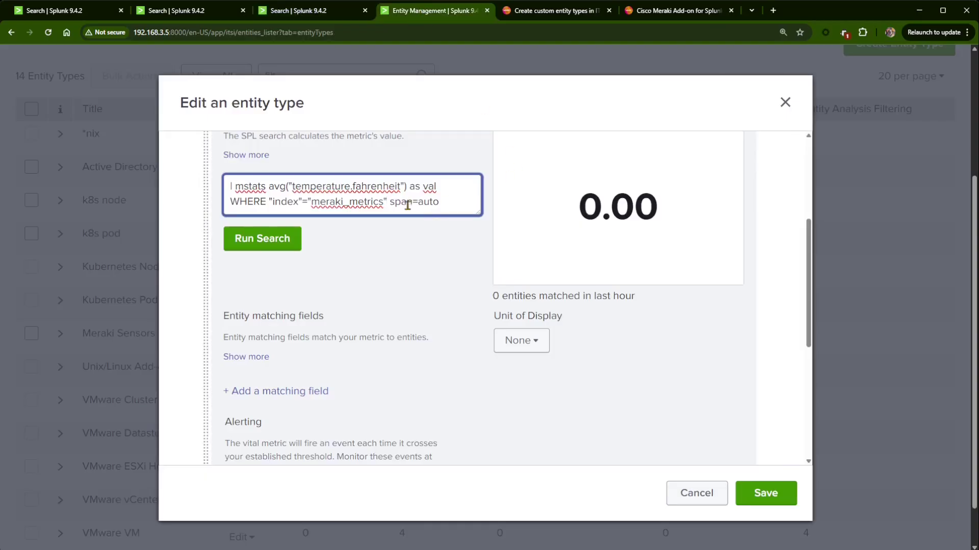
{"action": "type", "text": "by serial"}
{"action": "left_click", "coordinate": [274, 246]}
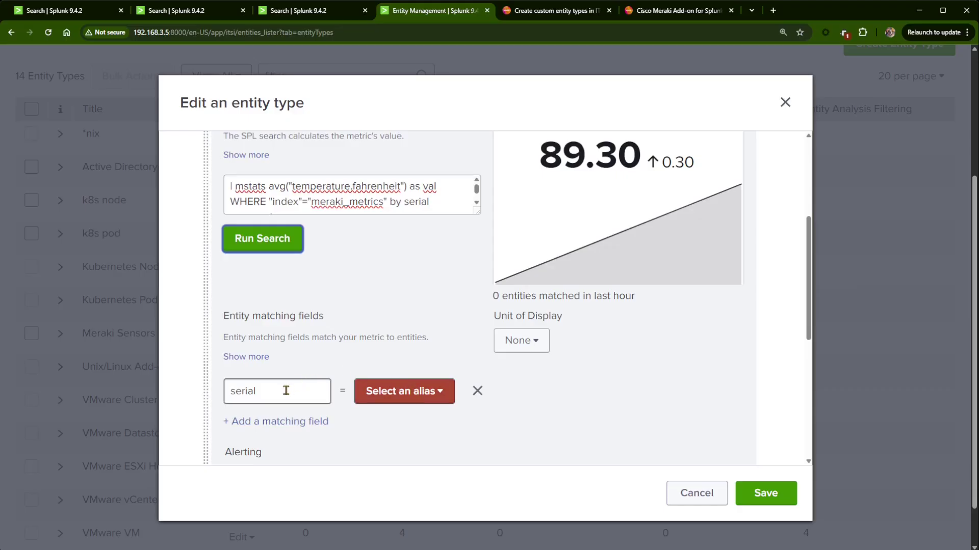
Step: Match the serial field to the entity_name alias in the metric's entity matching fields, filtering the aliases for "serial" first
{"action": "left_click", "coordinate": [423, 403]}
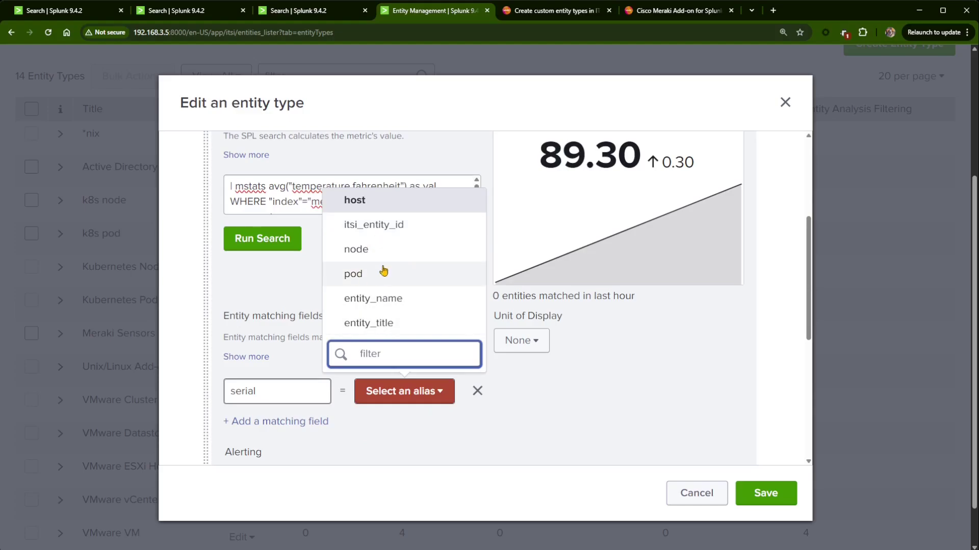
{"action": "scroll", "coordinate": [367, 274], "scroll_direction": "up", "scroll_amount": 1}
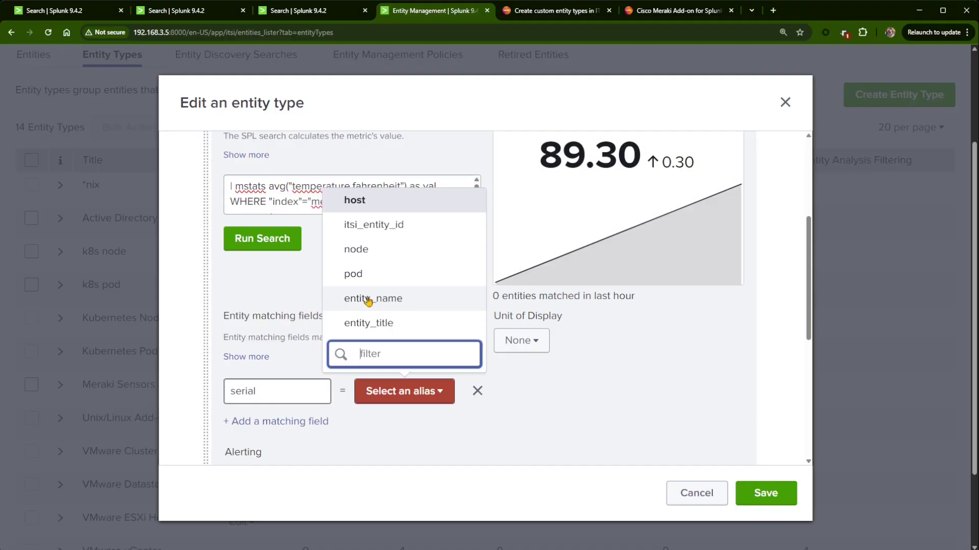
{"action": "type", "text": "serial"}
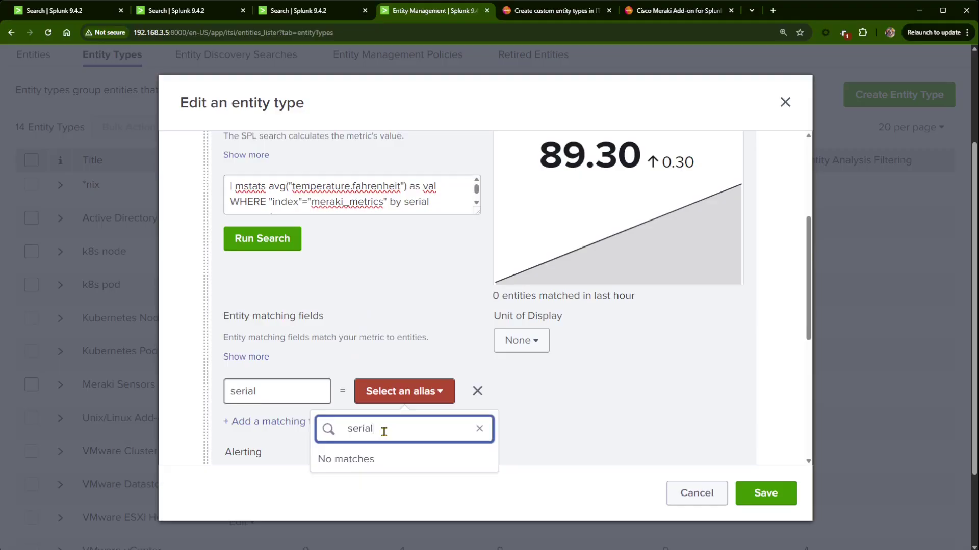
{"action": "left_click", "coordinate": [413, 396]}
{"action": "left_click", "coordinate": [413, 395]}
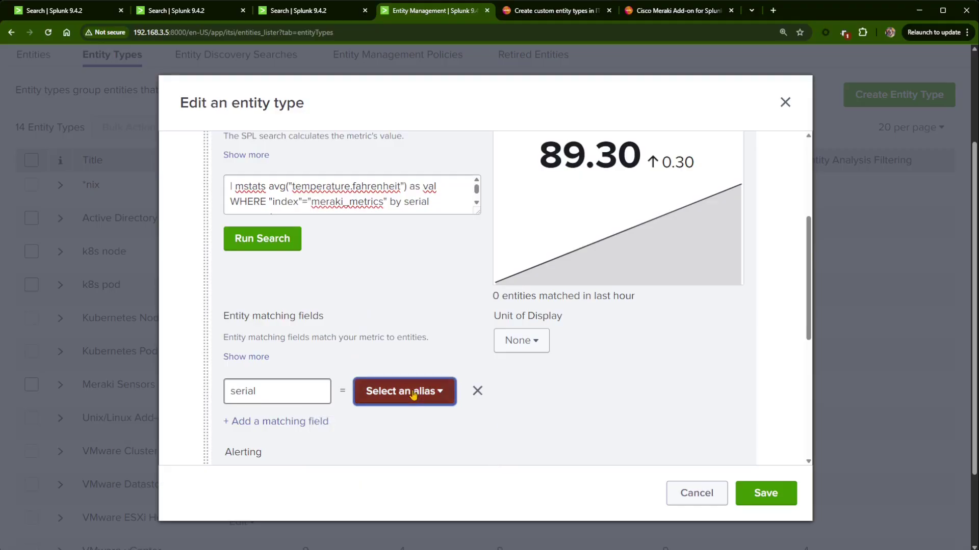
{"action": "left_click", "coordinate": [414, 393]}
{"action": "left_click", "coordinate": [477, 430]}
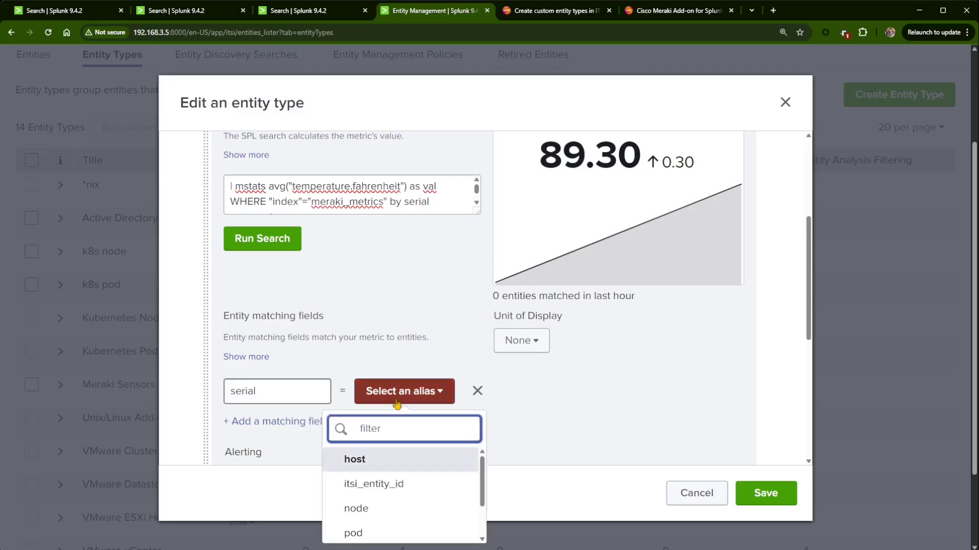
{"action": "scroll", "coordinate": [389, 509], "scroll_direction": "down", "scroll_amount": 1}
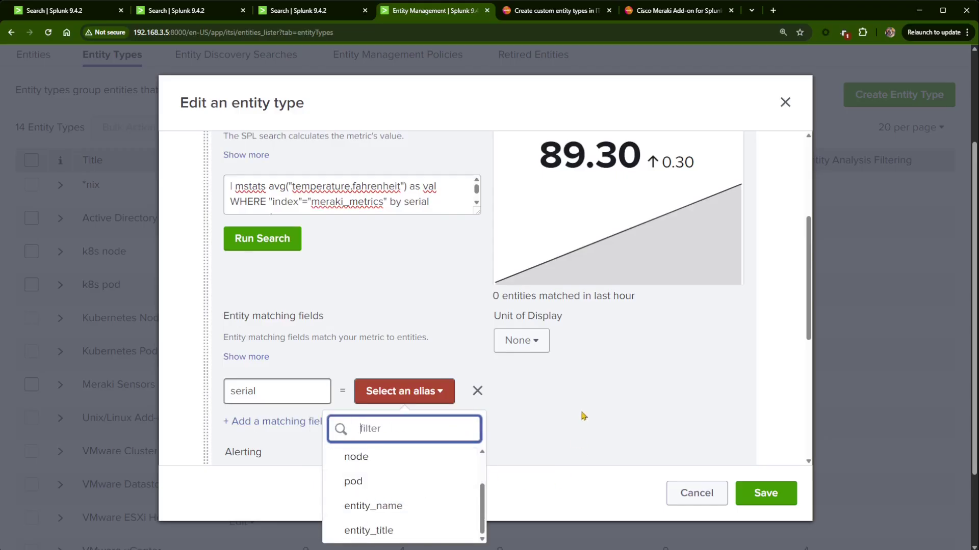
{"action": "scroll", "coordinate": [443, 502], "scroll_direction": "down", "scroll_amount": 2}
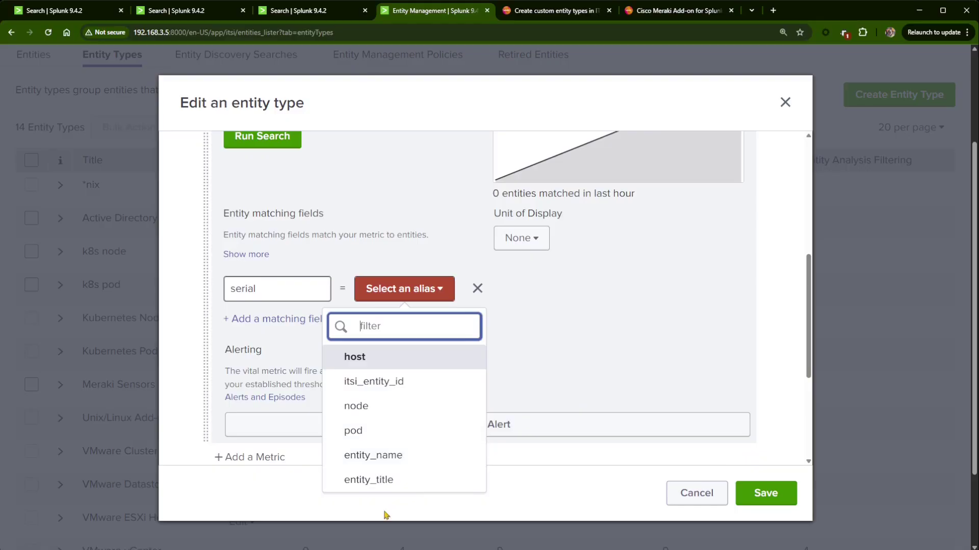
{"action": "left_click", "coordinate": [376, 459]}
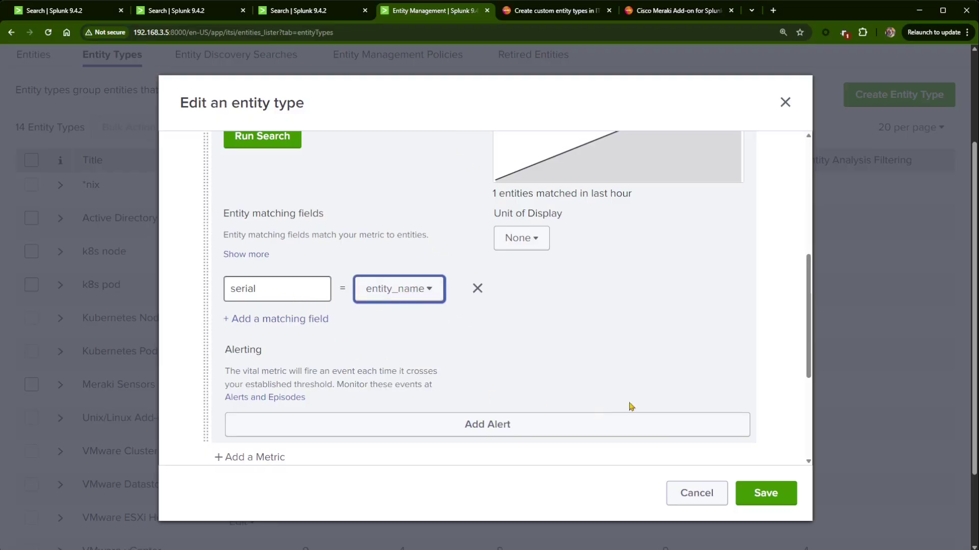
Step: Review the metric's settings and try to save the Meraki Sensors entity type with entity matching but no key metric
{"action": "scroll", "coordinate": [590, 380], "scroll_direction": "up", "scroll_amount": 3}
{"action": "scroll", "coordinate": [587, 382], "scroll_direction": "down", "scroll_amount": 2}
{"action": "scroll", "coordinate": [640, 395], "scroll_direction": "up", "scroll_amount": 3}
{"action": "scroll", "coordinate": [646, 394], "scroll_direction": "down", "scroll_amount": 7}
{"action": "scroll", "coordinate": [646, 394], "scroll_direction": "up", "scroll_amount": 4}
{"action": "scroll", "coordinate": [646, 394], "scroll_direction": "down", "scroll_amount": 4}
{"action": "left_click", "coordinate": [783, 495]}
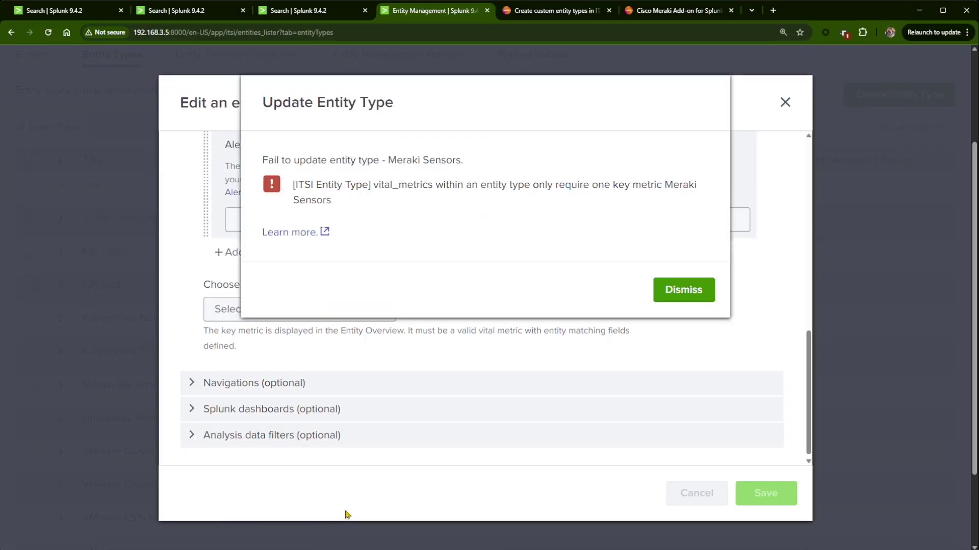
{"action": "left_click", "coordinate": [688, 298]}
Step: Choose Average Temp in °F as the key metric and save the Meraki Sensors entity type
{"action": "left_click", "coordinate": [299, 309]}
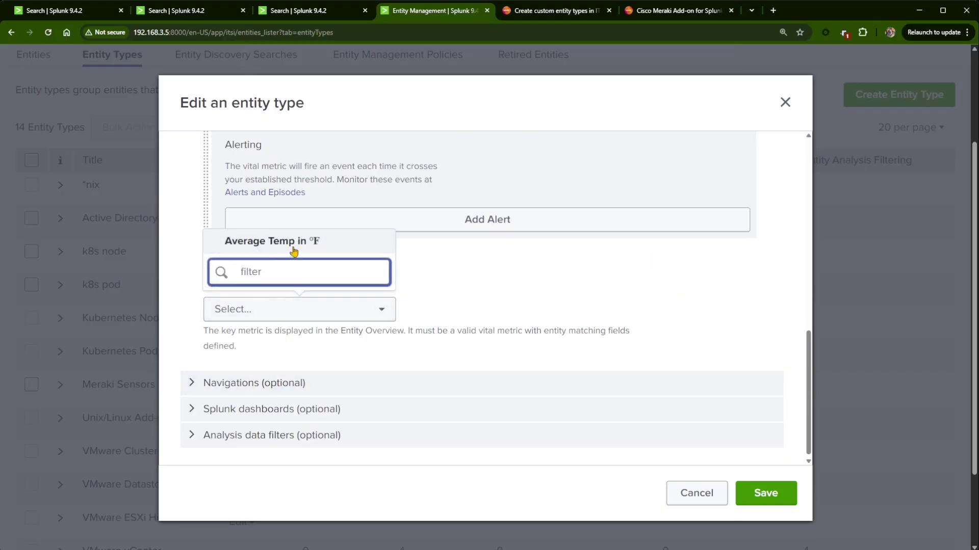
{"action": "left_click", "coordinate": [352, 245]}
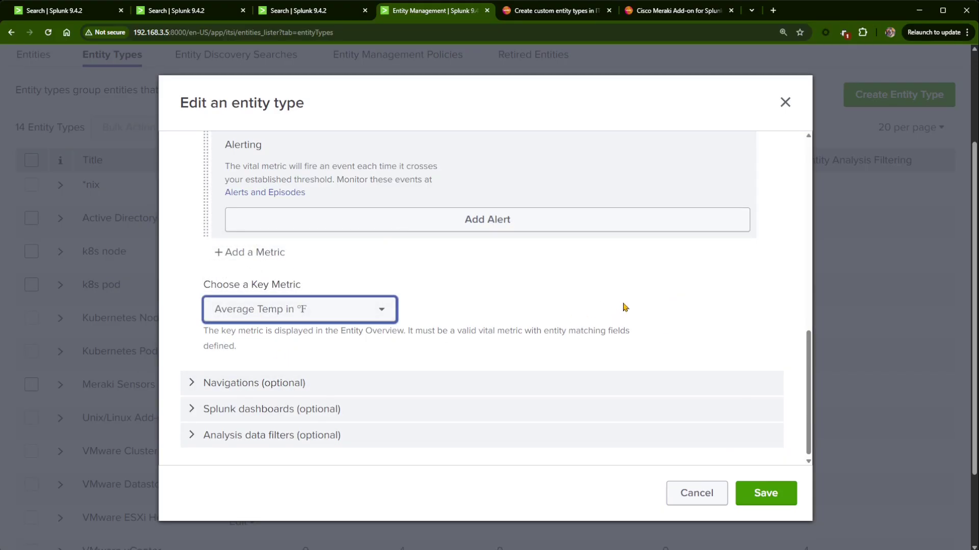
{"action": "left_click", "coordinate": [780, 494]}
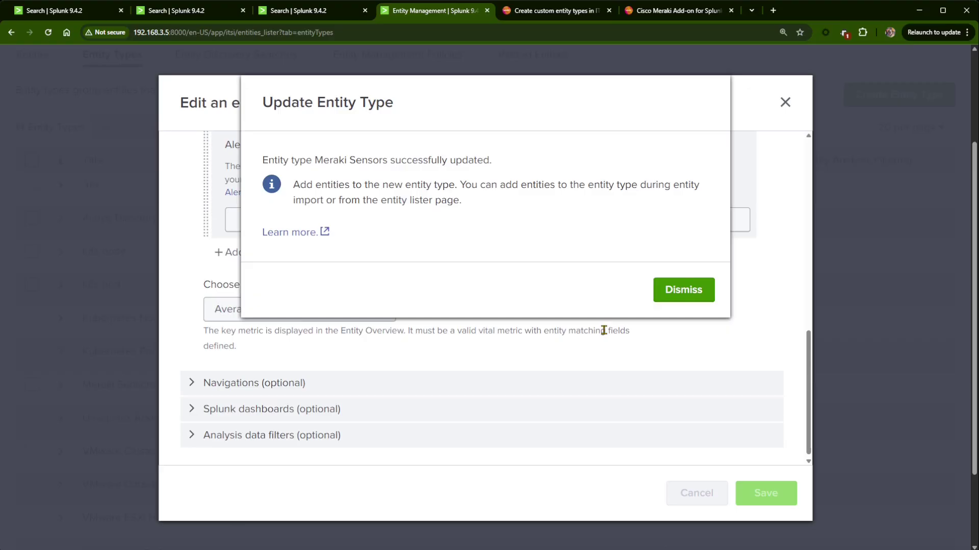
{"action": "left_click", "coordinate": [682, 289]}
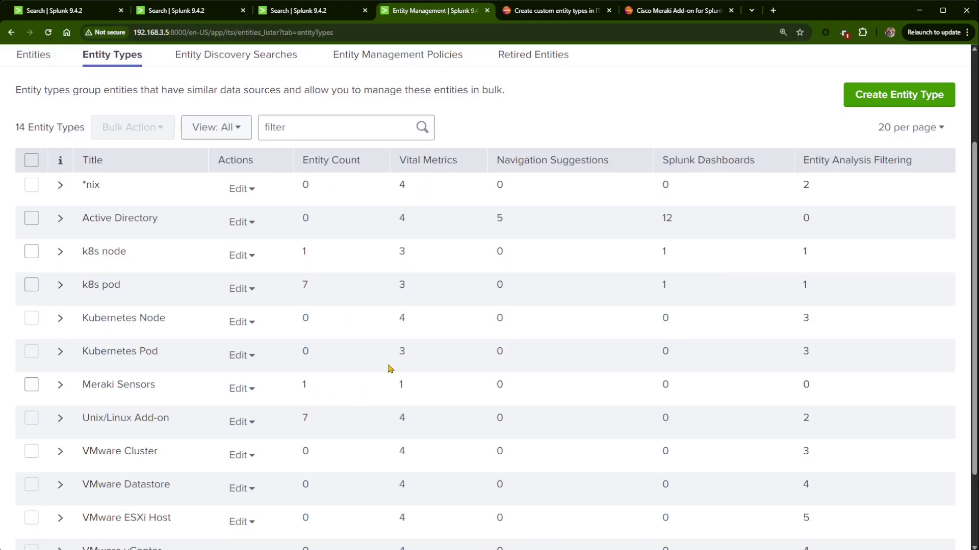
Step: View the Meraki Sensors group in the Entity Overview on a separate page and open its entity health details
{"action": "scroll", "coordinate": [414, 401], "scroll_direction": "up", "scroll_amount": 3}
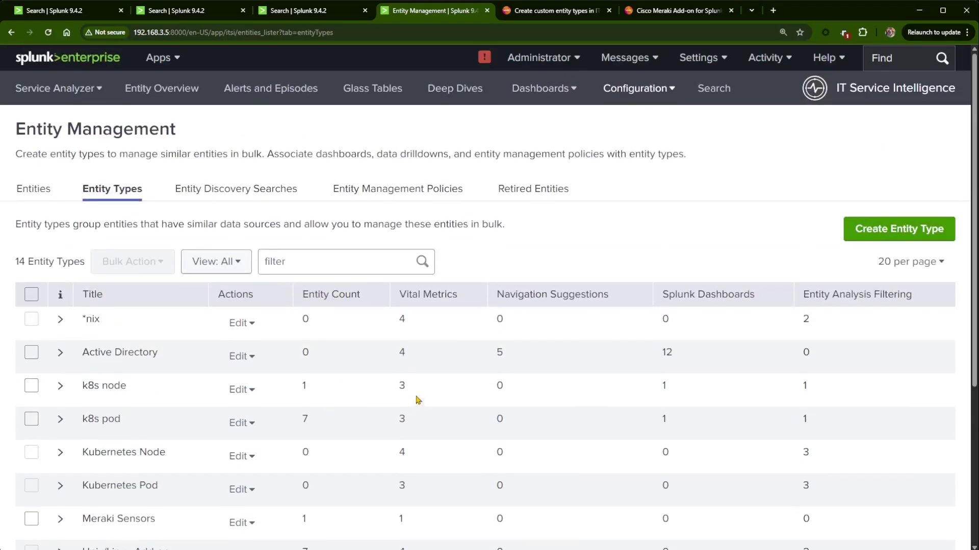
{"action": "middle_click", "coordinate": [179, 95]}
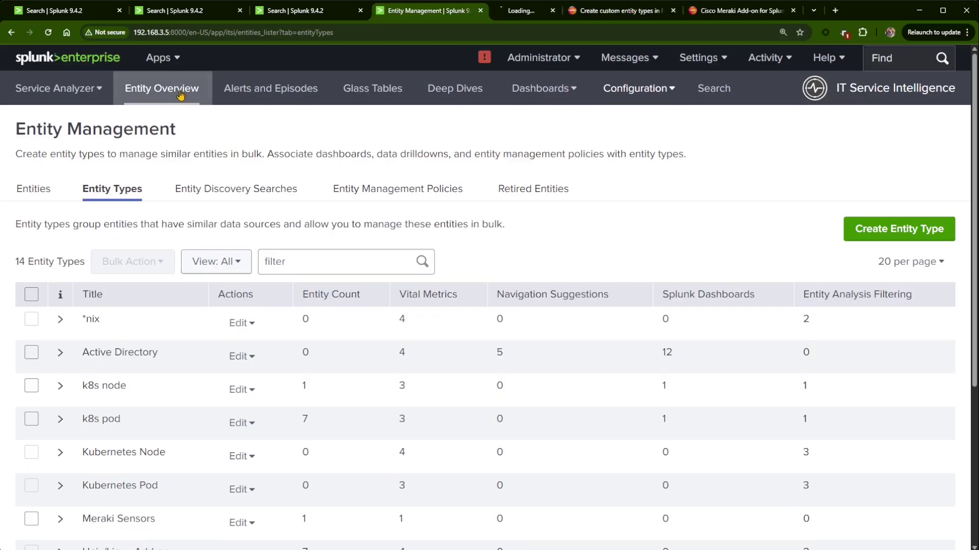
{"action": "left_click", "coordinate": [527, 12]}
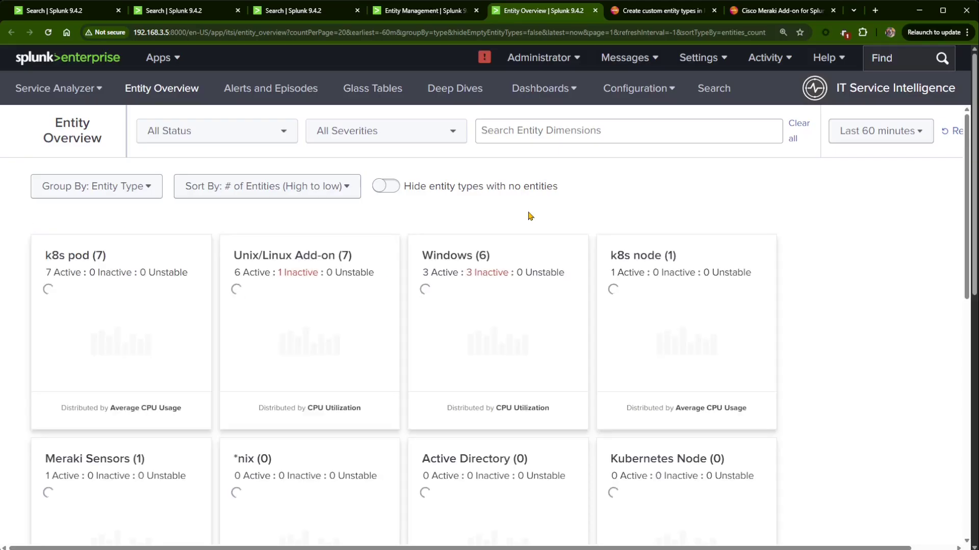
{"action": "scroll", "coordinate": [139, 334], "scroll_direction": "down", "scroll_amount": 4}
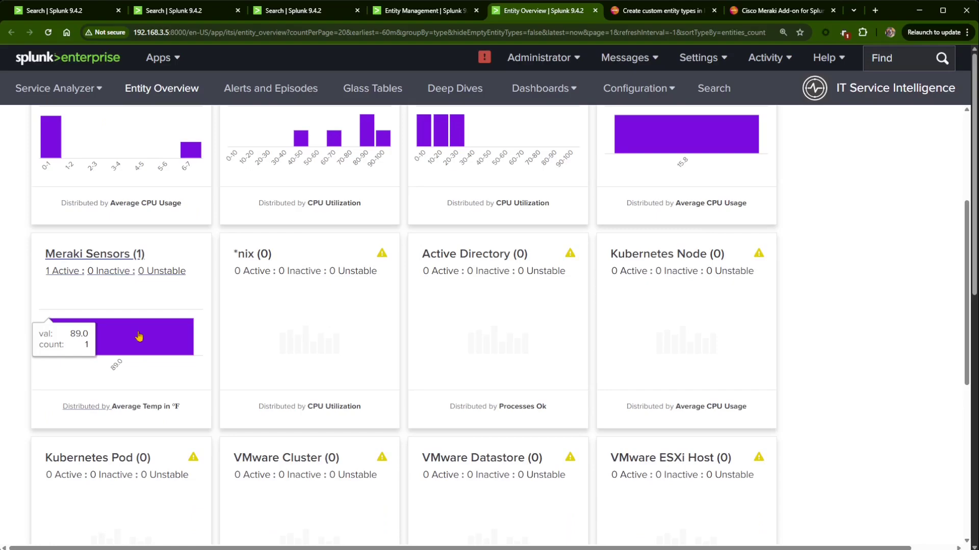
{"action": "left_click", "coordinate": [93, 254]}
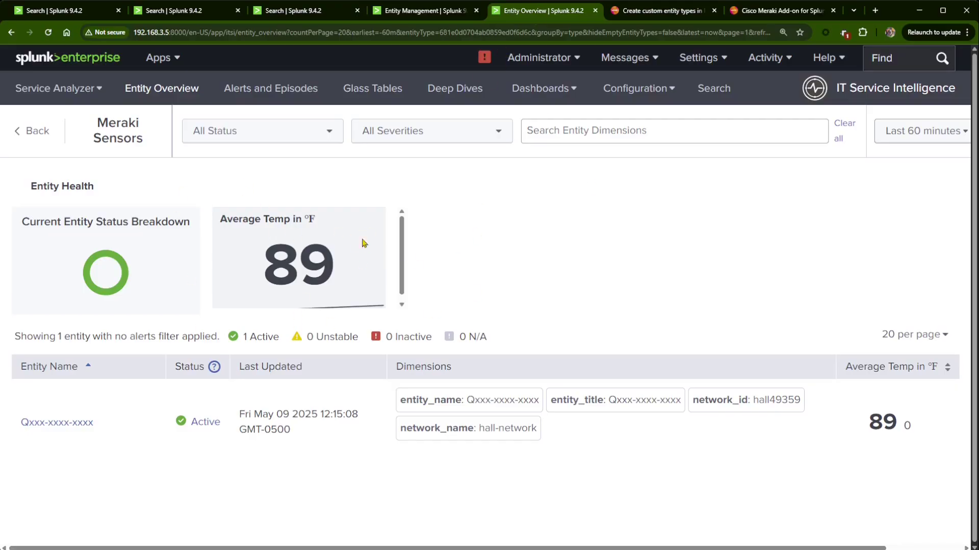
Step: Return to Entity Management, open the Meraki Sensors entity type for editing, and add a second vital metric
{"action": "left_click", "coordinate": [423, 10]}
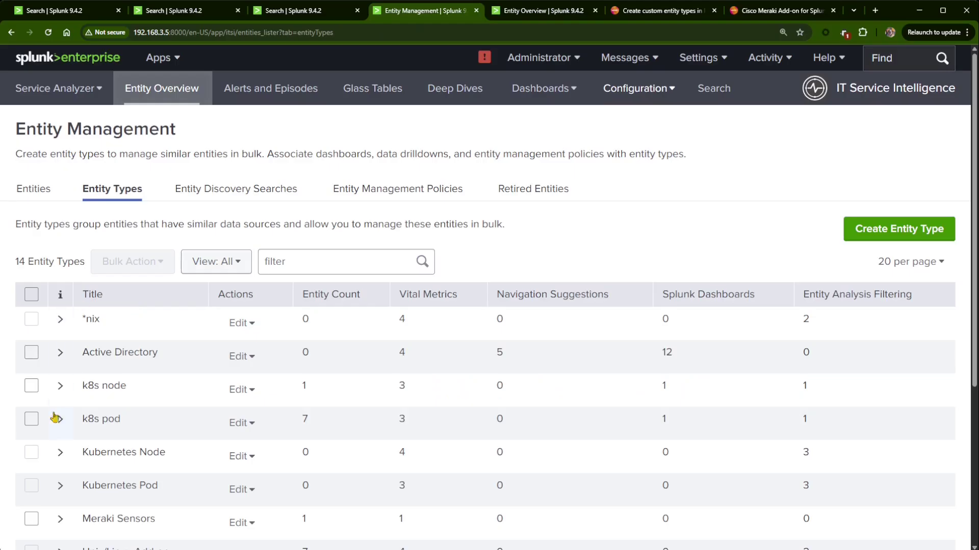
{"action": "scroll", "coordinate": [144, 437], "scroll_direction": "down", "scroll_amount": 1}
{"action": "scroll", "coordinate": [144, 437], "scroll_direction": "down", "scroll_amount": 1}
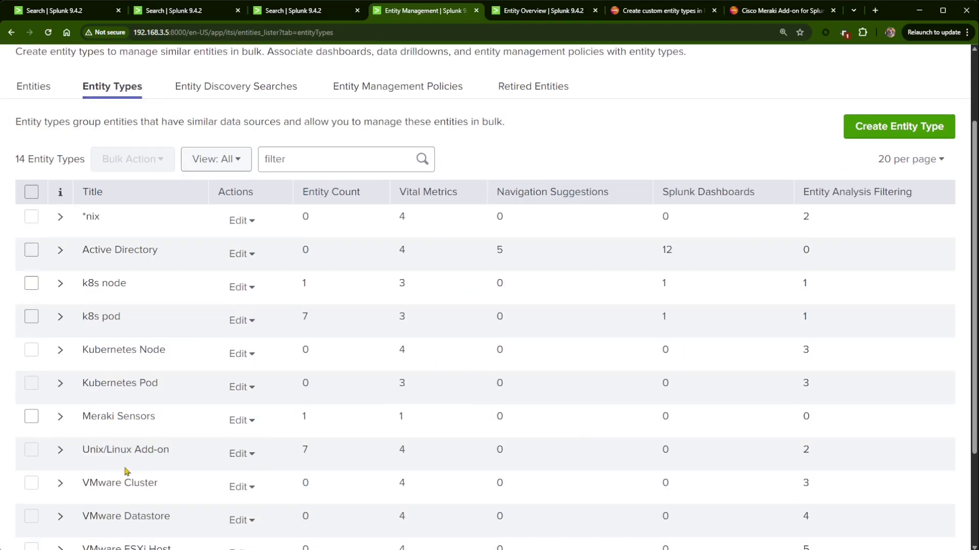
{"action": "left_click", "coordinate": [247, 421]}
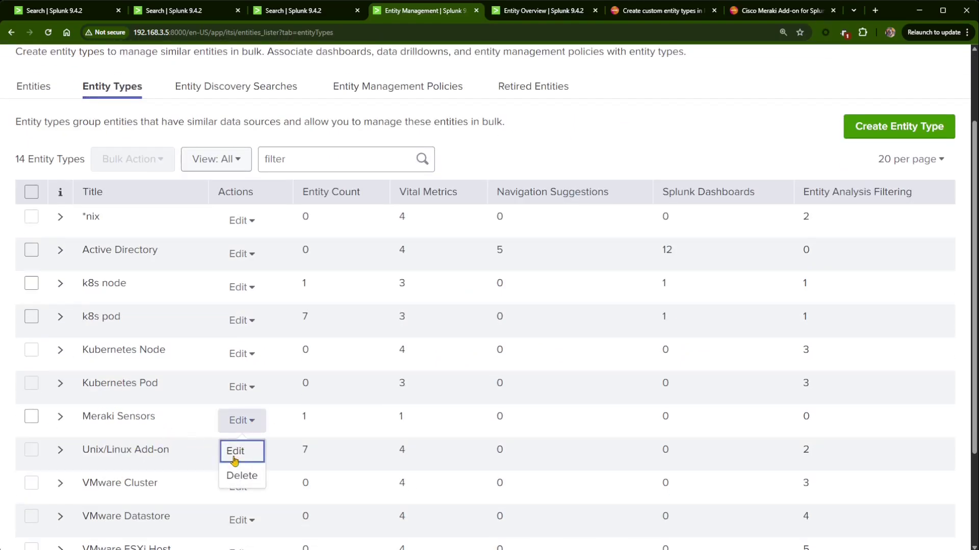
{"action": "left_click", "coordinate": [238, 459]}
{"action": "scroll", "coordinate": [357, 316], "scroll_direction": "down", "scroll_amount": 2}
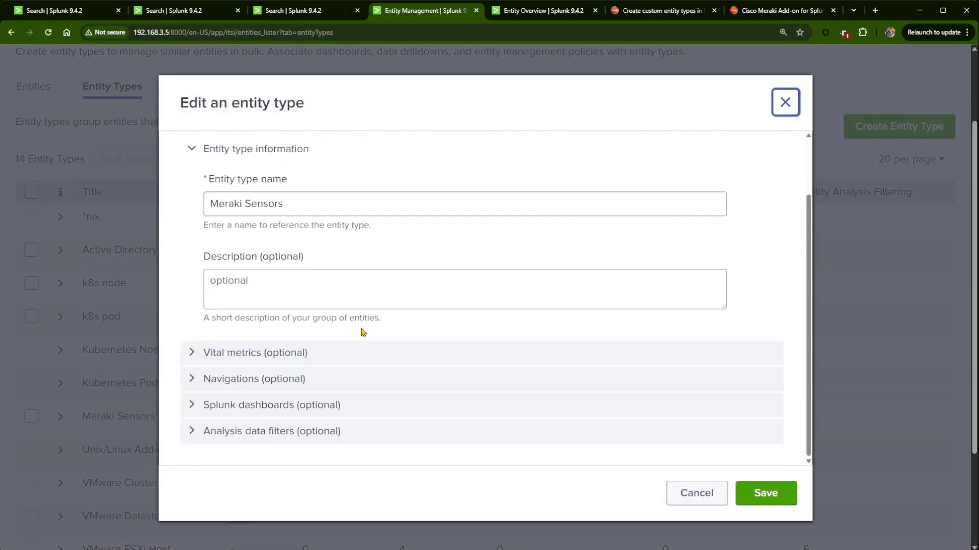
{"action": "left_click", "coordinate": [194, 357]}
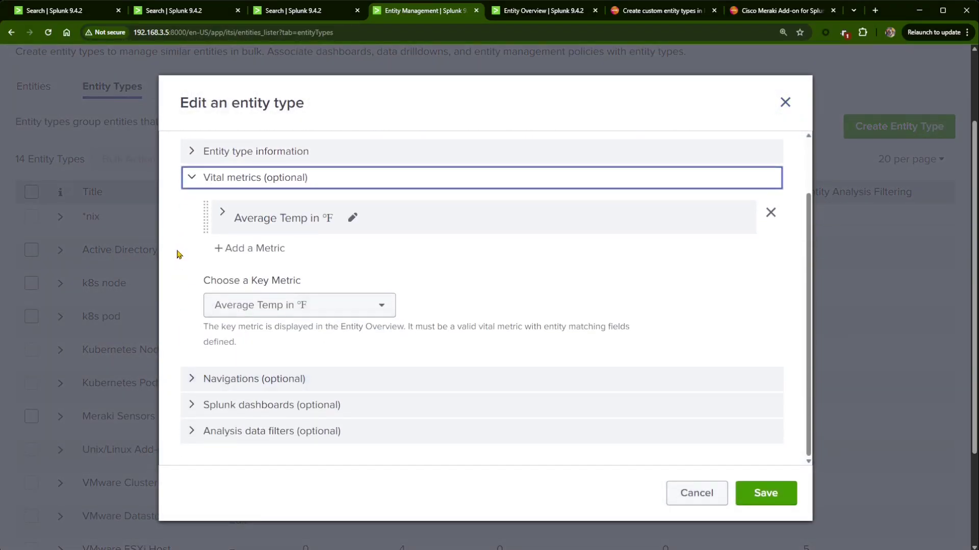
{"action": "left_click", "coordinate": [236, 249]}
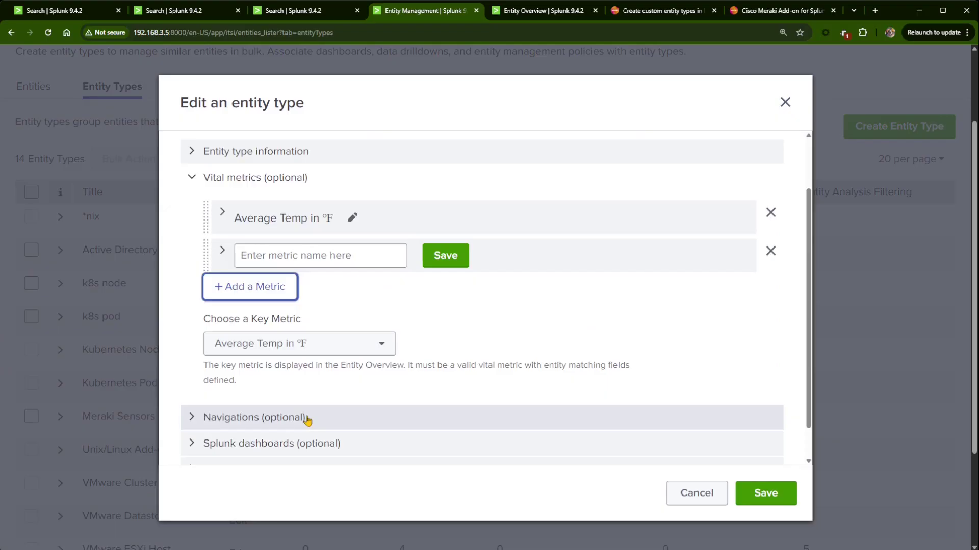
Step: Look up the available meraki_metrics metric names in the mcatalog search and copy indoorAirQuality.score
{"action": "left_click", "coordinate": [61, 12]}
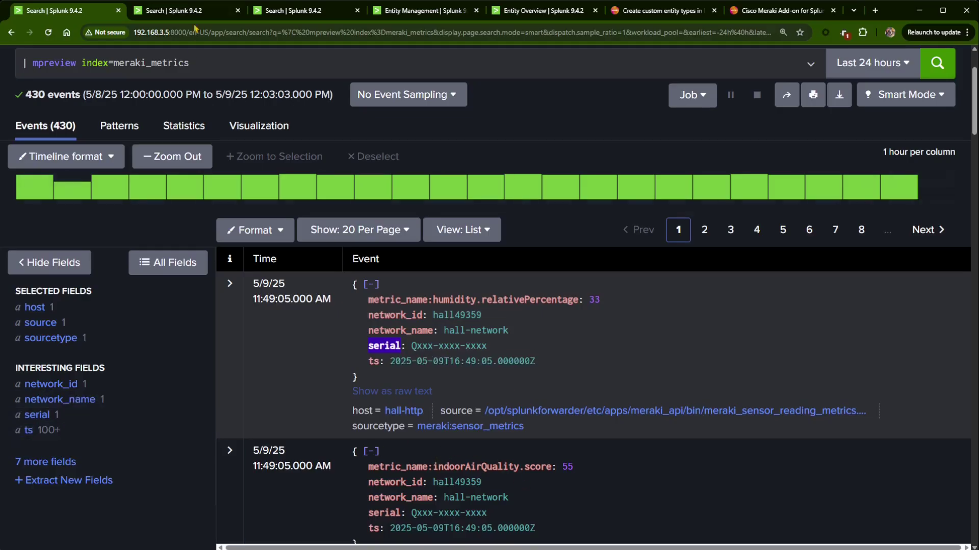
{"action": "left_click", "coordinate": [173, 10]}
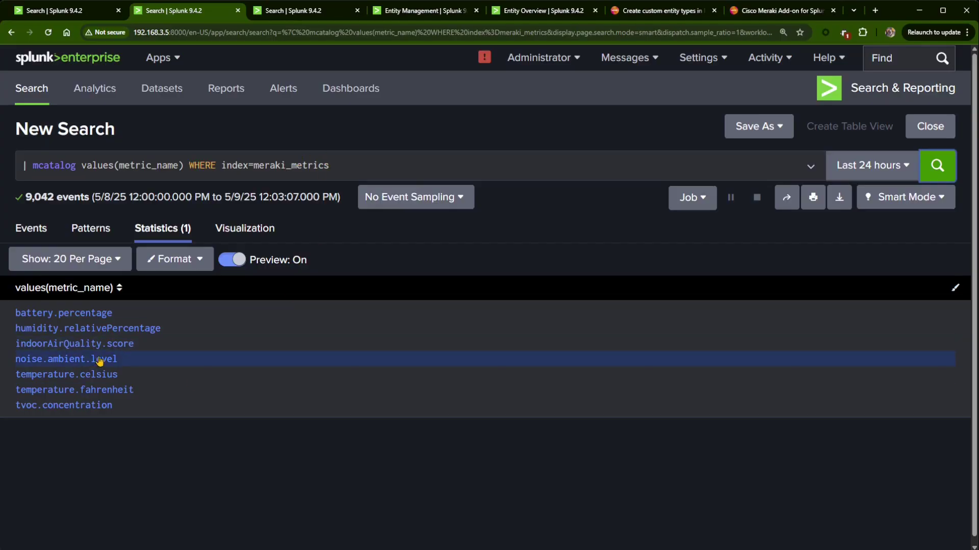
{"action": "left_click_drag", "start_coordinate": [135, 345], "coordinate": [17, 347]}
{"action": "key", "text": "ctrl+c"}
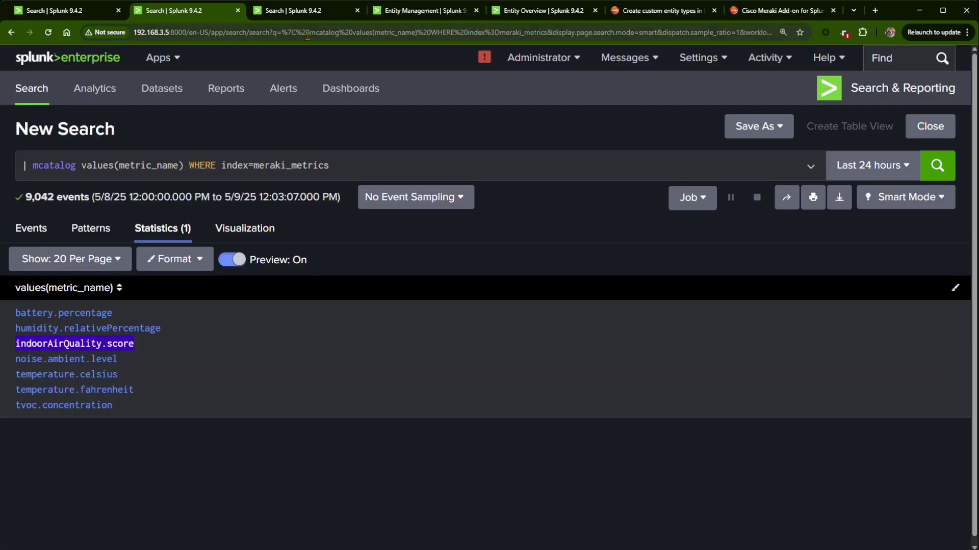
Step: Replace the averaged metric in the mstats search with indoorAirQuality.score and run the search over the last 60 minutes
{"action": "left_click", "coordinate": [313, 16]}
{"action": "left_click_drag", "start_coordinate": [219, 154], "coordinate": [100, 155]}
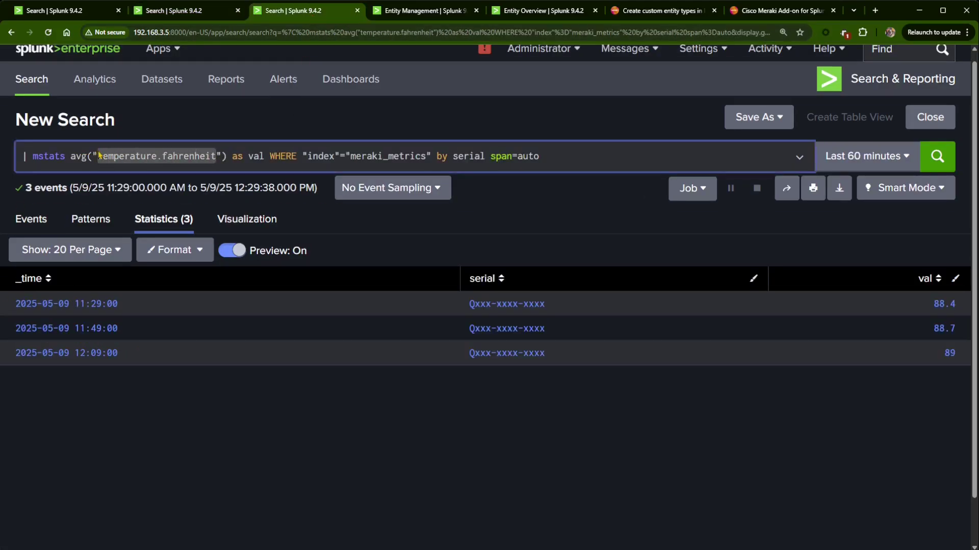
{"action": "key", "text": "ctrl+v"}
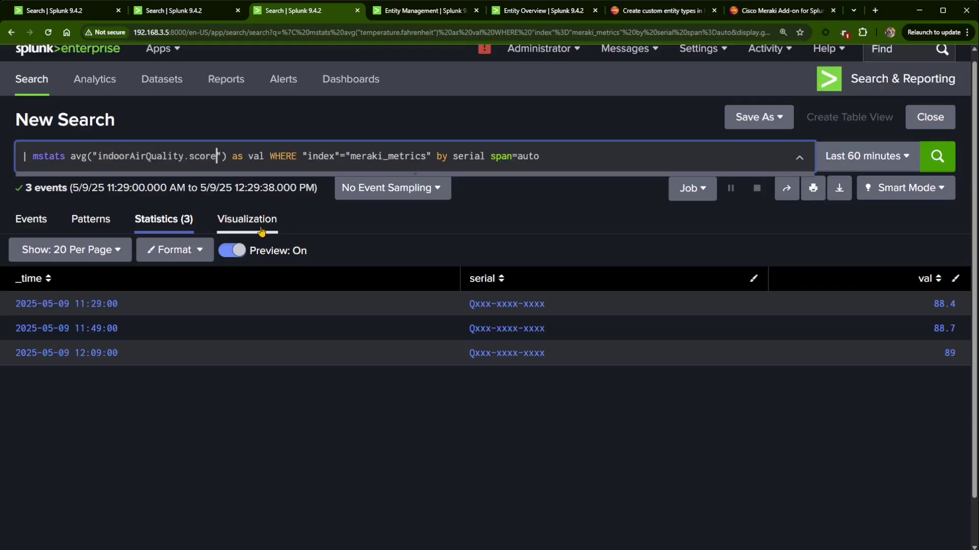
{"action": "left_click", "coordinate": [599, 158]}
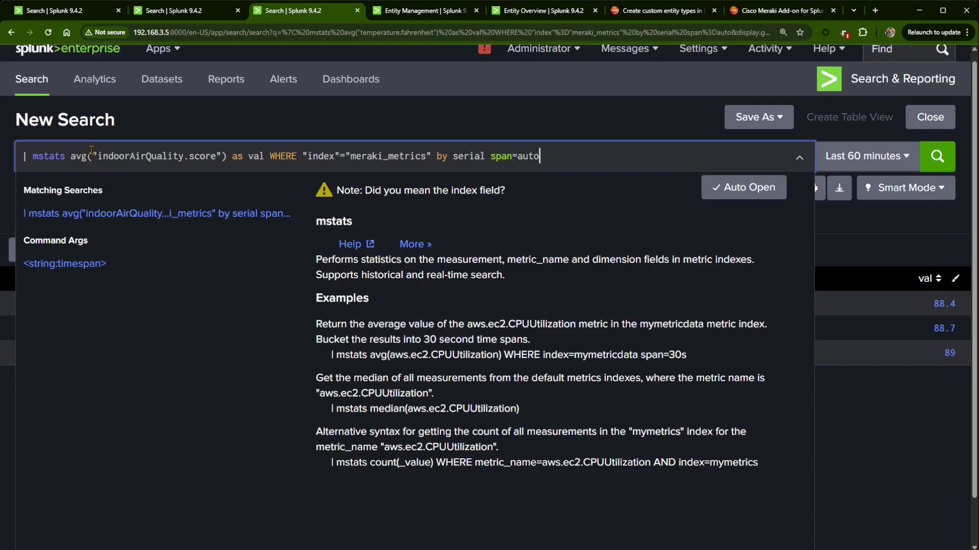
{"action": "key", "text": "Return"}
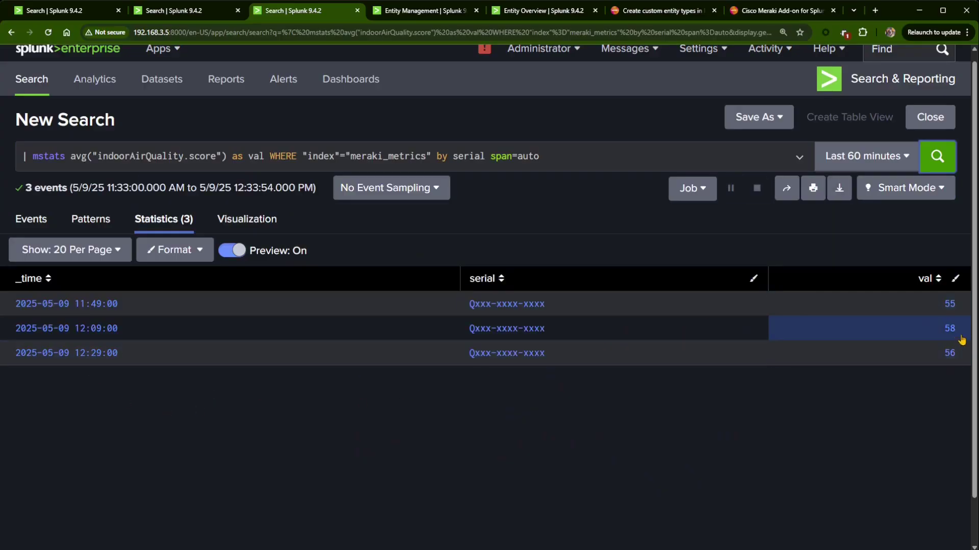
Step: Copy the indoorAirQuality.score mstats query into the new vital metric's SPL search and run it
{"action": "left_click_drag", "start_coordinate": [557, 156], "coordinate": [20, 156]}
{"action": "key", "text": "ctrl+c"}
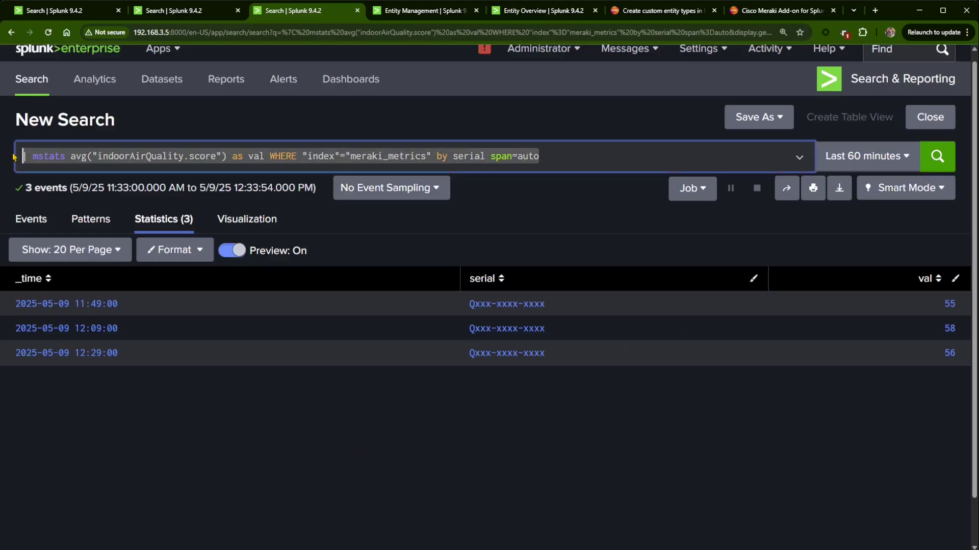
{"action": "left_click", "coordinate": [423, 11]}
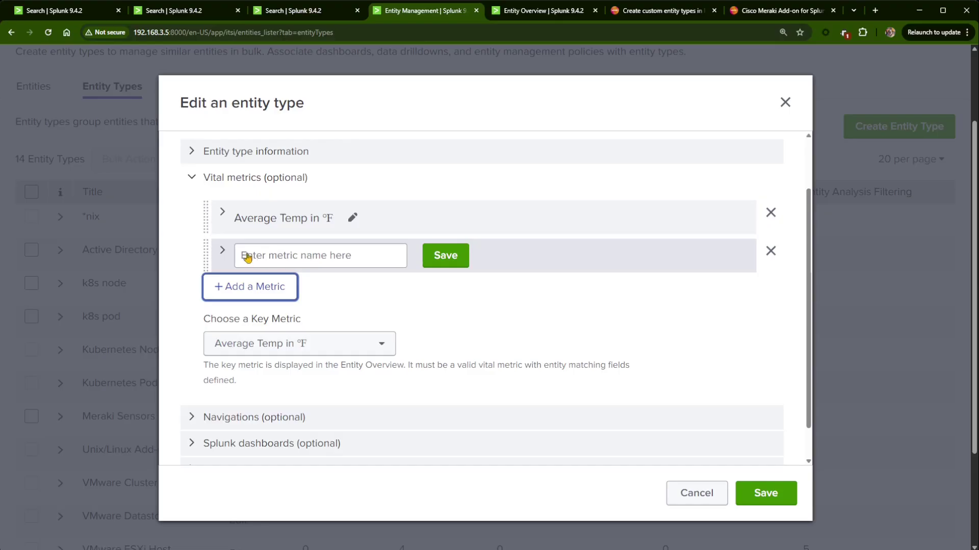
{"action": "left_click", "coordinate": [222, 252]}
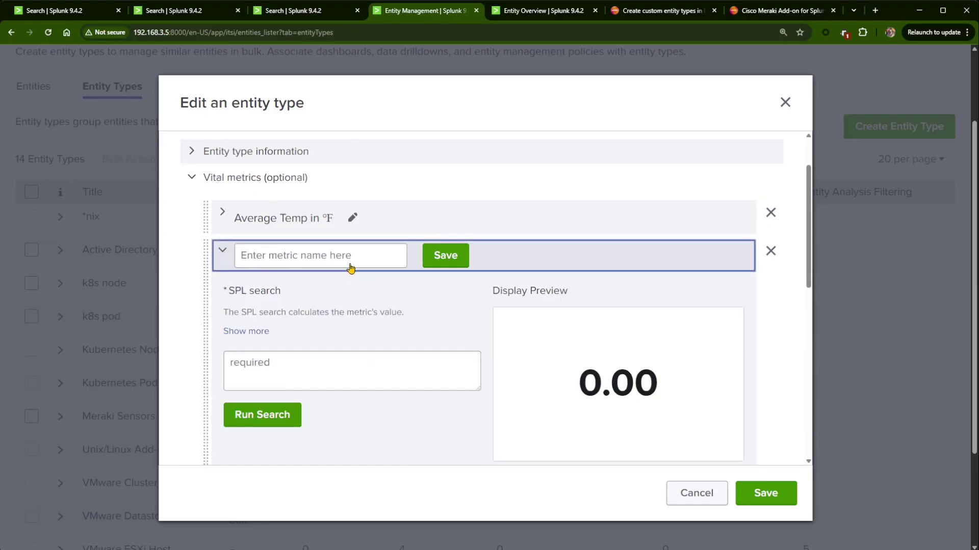
{"action": "left_click", "coordinate": [298, 361]}
{"action": "key", "text": "ctrl+v"}
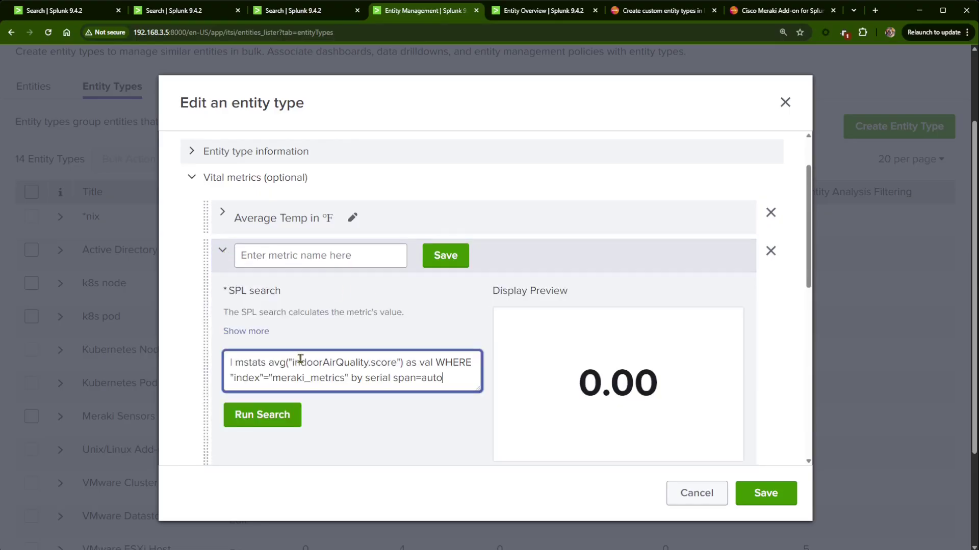
{"action": "left_click", "coordinate": [262, 415]}
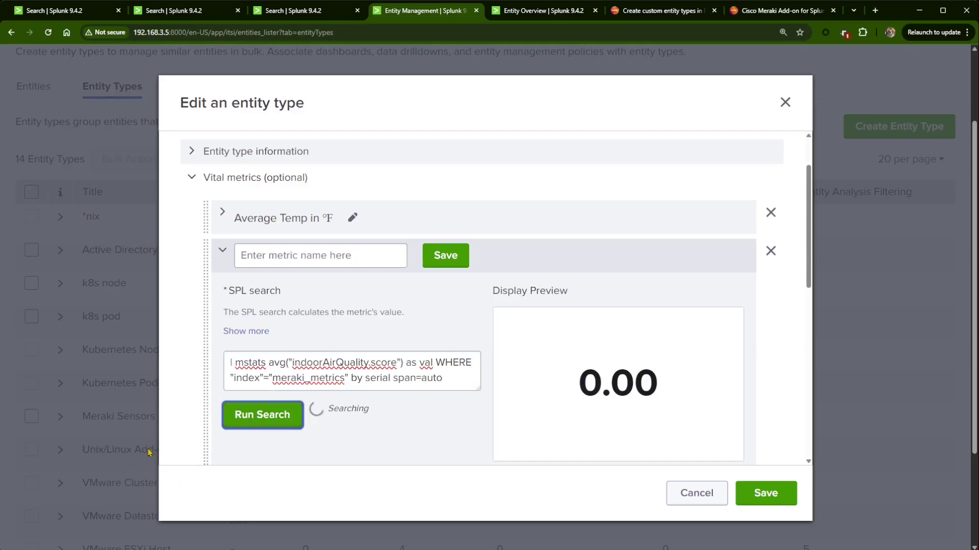
Step: Name the new vital metric "Avg Indoor Air Quality", checking the original metric name in the mcatalog results
{"action": "left_click", "coordinate": [334, 262]}
{"action": "type", "text": "A"}
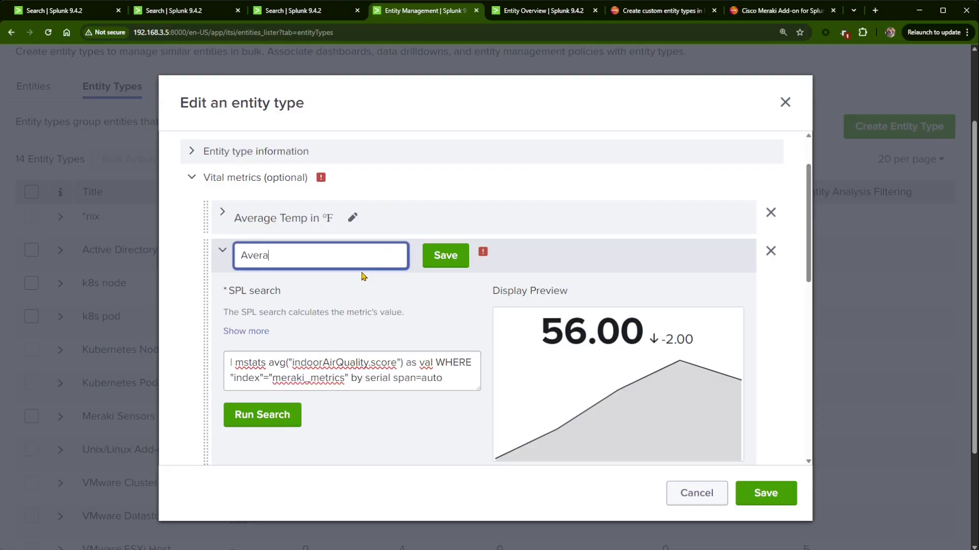
{"action": "type", "text": "vg"}
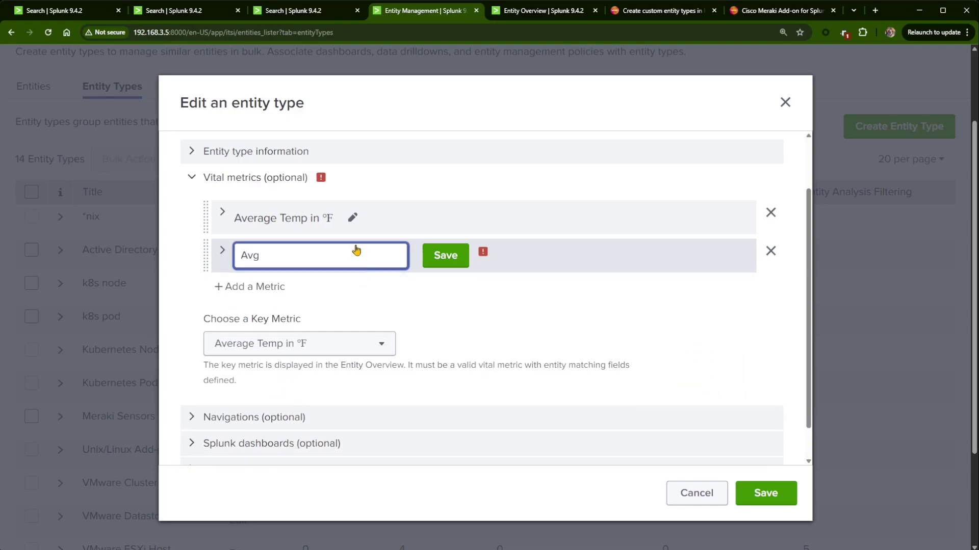
{"action": "left_click", "coordinate": [189, 11]}
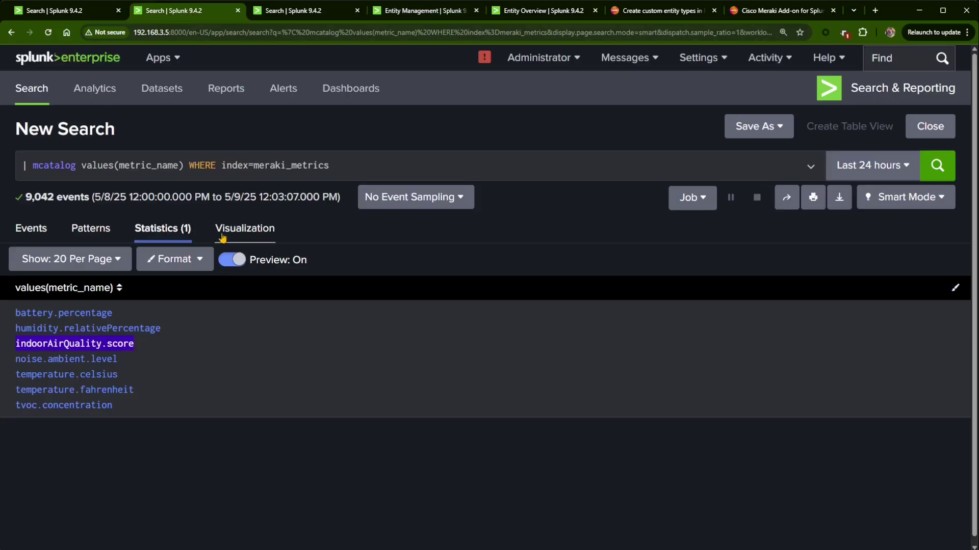
{"action": "left_click", "coordinate": [403, 12]}
{"action": "type", "text": "indoorAirQuality.score"}
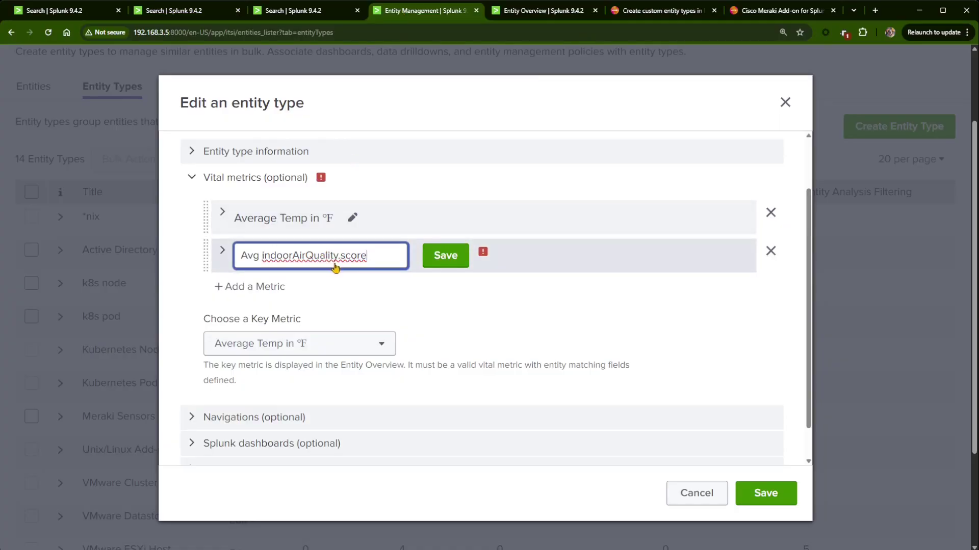
{"action": "key", "text": "BackSpace"}
{"action": "key", "text": "BackSpace"}
{"action": "key", "text": "BackSpace"}
{"action": "type", "text": "I"}
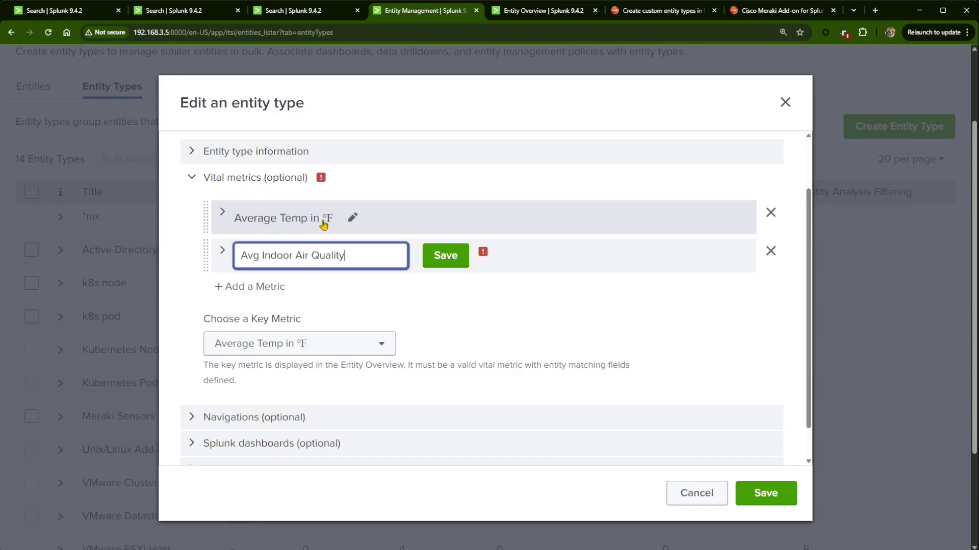
Step: Examine the Avg Indoor Air Quality metric's settings and its error marker to find the invalid input
{"action": "left_click", "coordinate": [223, 255]}
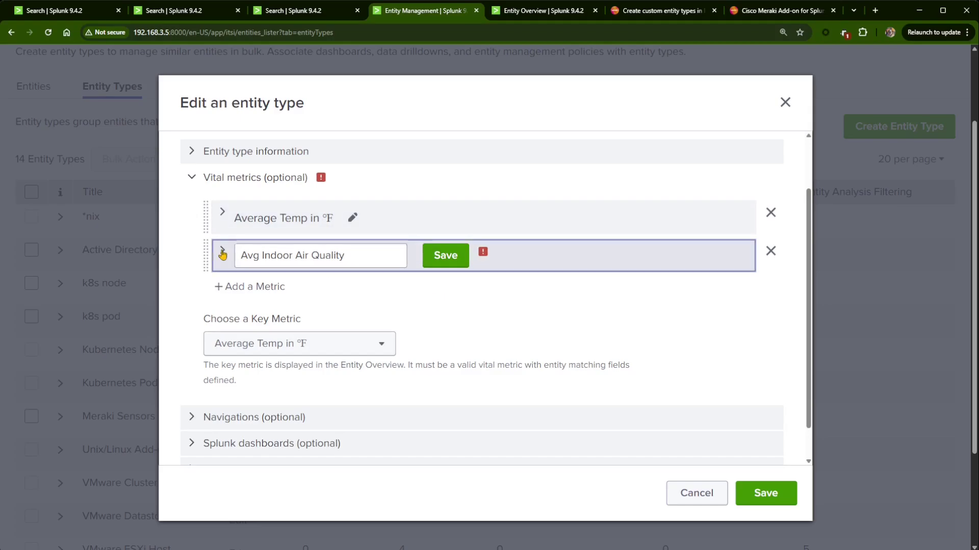
{"action": "left_click", "coordinate": [222, 255]}
{"action": "scroll", "coordinate": [443, 354], "scroll_direction": "down", "scroll_amount": 4}
{"action": "scroll", "coordinate": [357, 306], "scroll_direction": "up", "scroll_amount": 1}
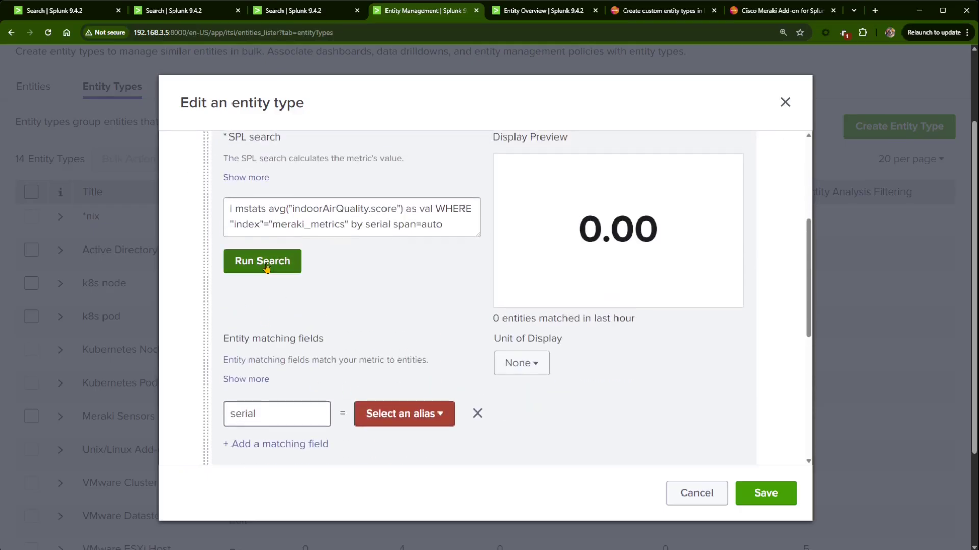
{"action": "scroll", "coordinate": [306, 240], "scroll_direction": "up", "scroll_amount": 4}
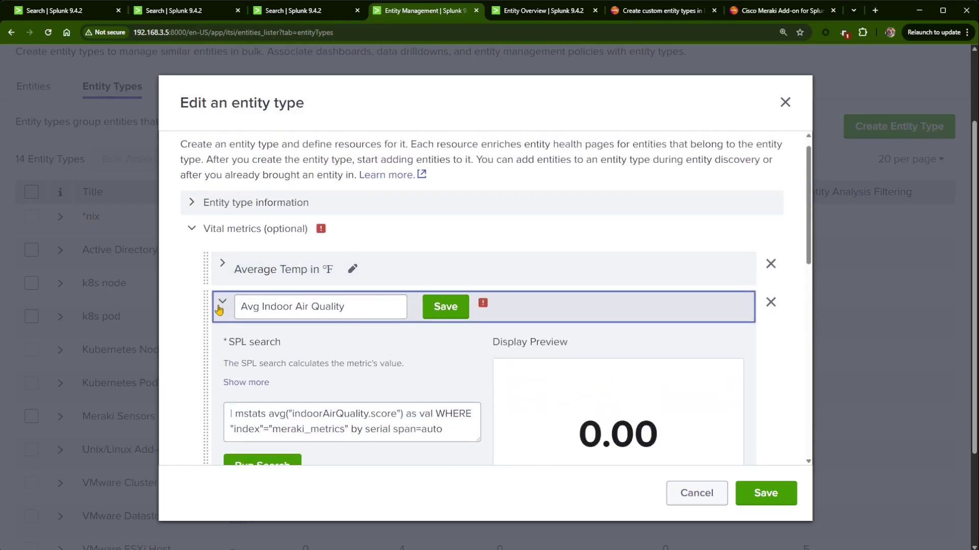
{"action": "left_click", "coordinate": [221, 303]}
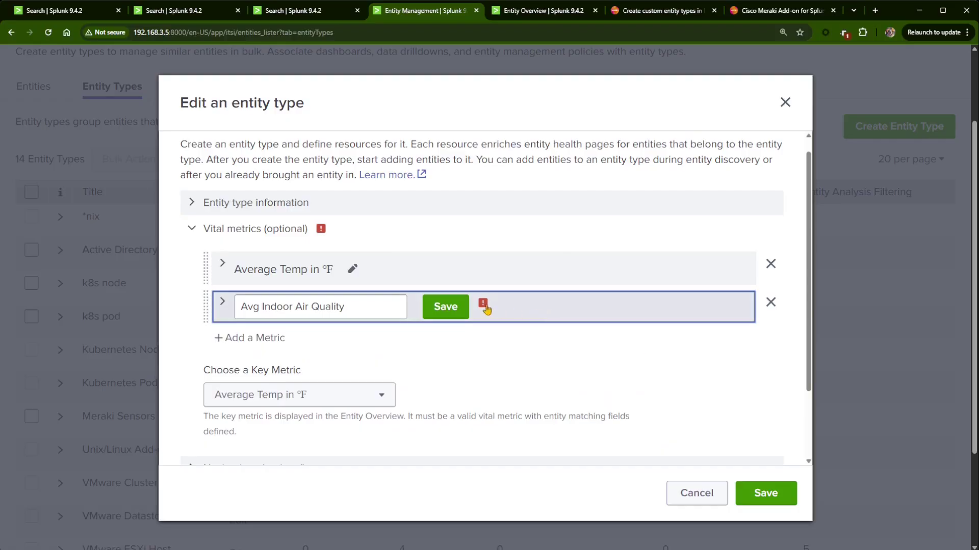
{"action": "mouse_move", "coordinate": [485, 308]}
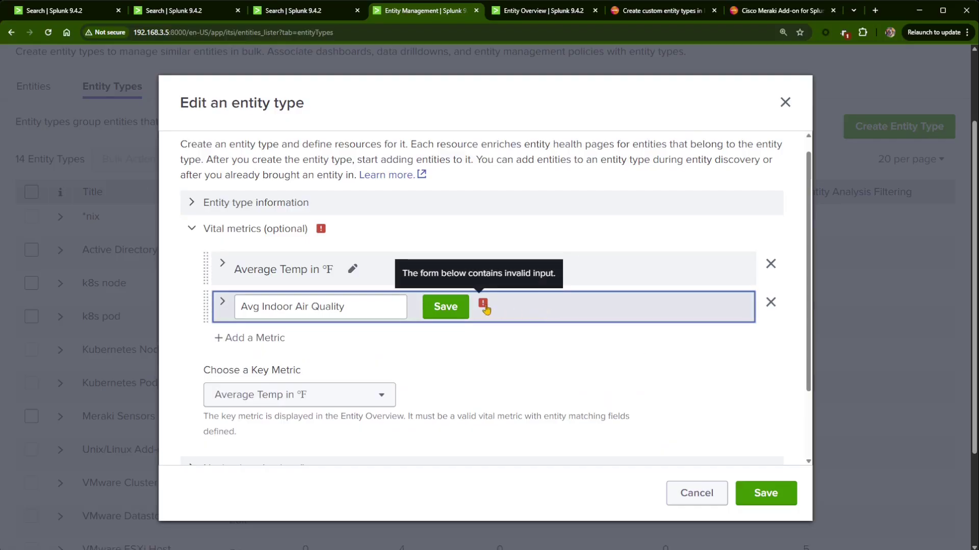
Step: Rerun the Avg Indoor Air Quality metric's SPL search and review its display preview and entity matching fields
{"action": "left_click", "coordinate": [223, 302]}
{"action": "scroll", "coordinate": [350, 365], "scroll_direction": "down", "scroll_amount": 3}
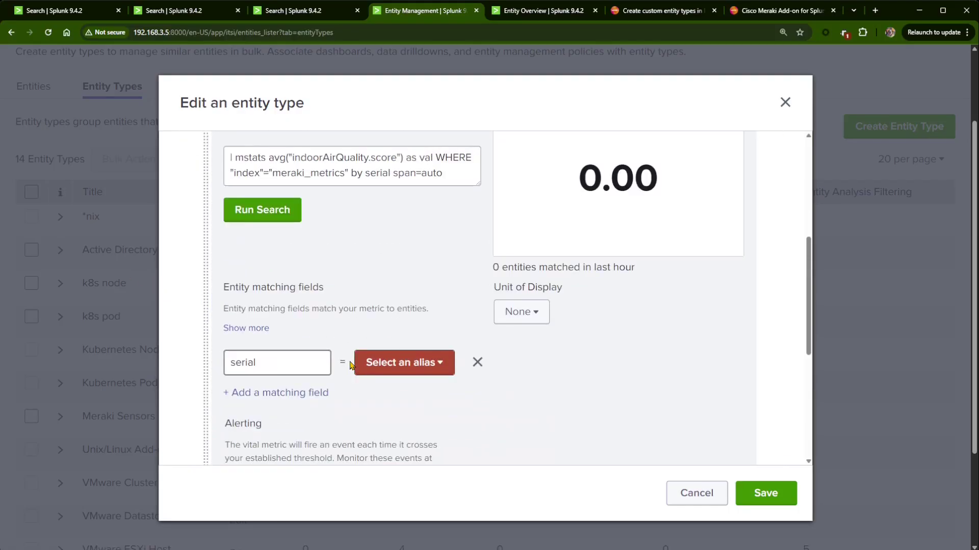
{"action": "left_click", "coordinate": [291, 213]}
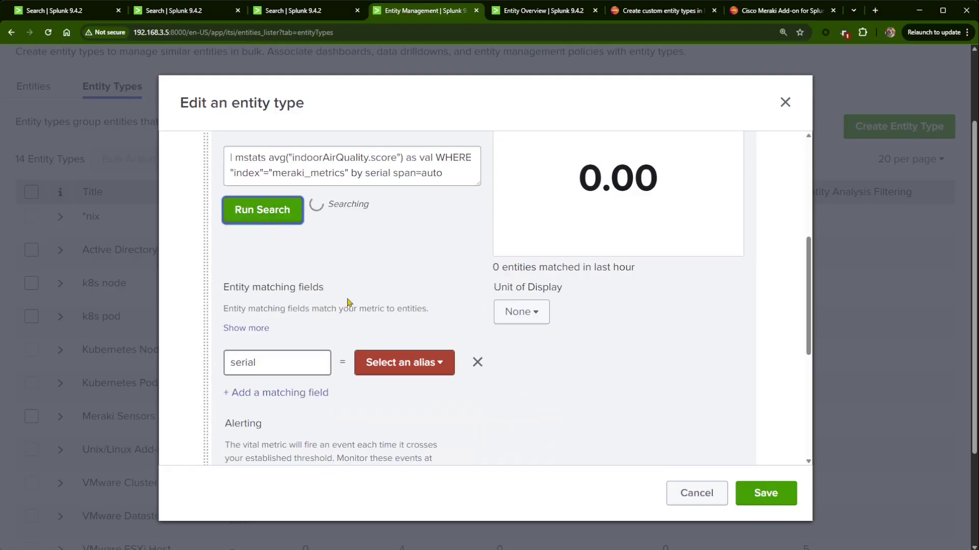
{"action": "scroll", "coordinate": [449, 306], "scroll_direction": "up", "scroll_amount": 2}
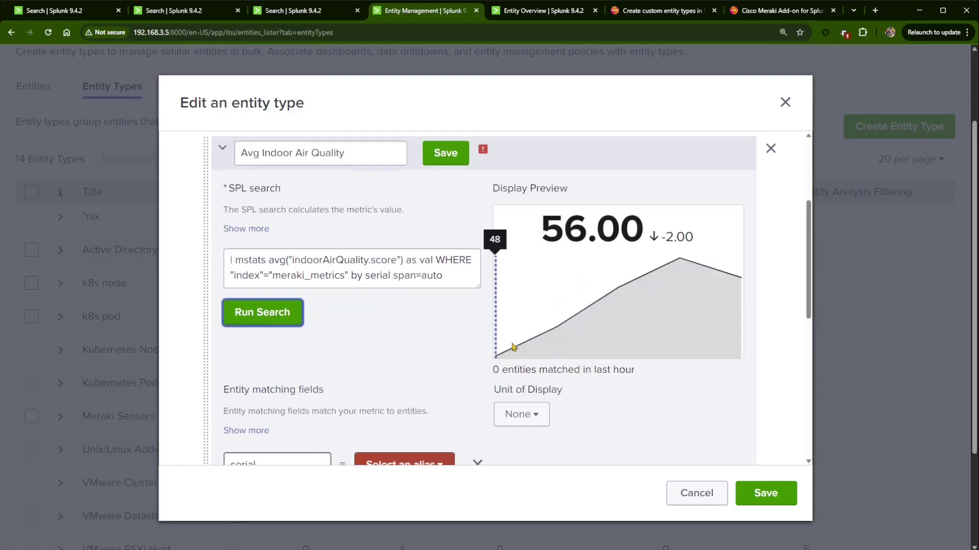
{"action": "scroll", "coordinate": [515, 373], "scroll_direction": "down", "scroll_amount": 3}
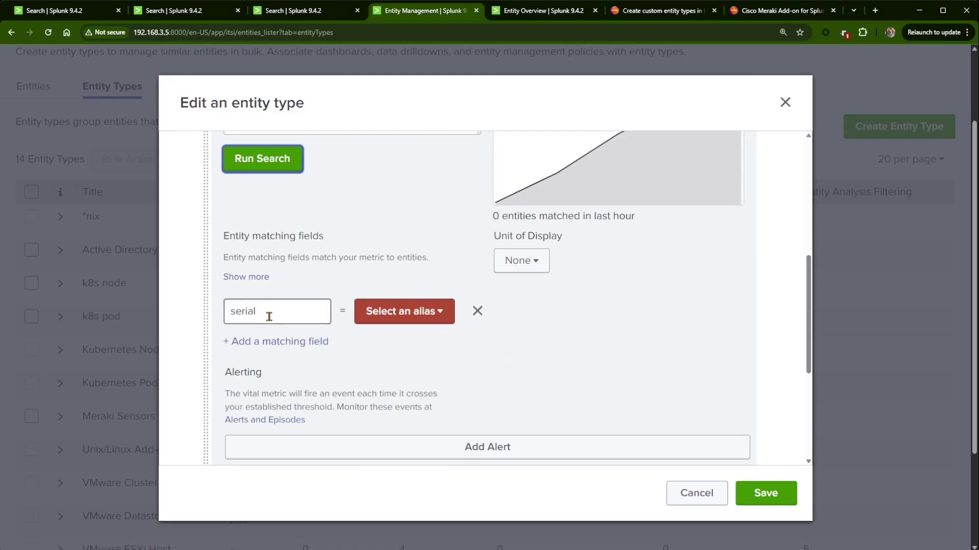
Step: Match the Avg Indoor Air Quality metric's serial field to the entity_name alias and rerun its SPL search
{"action": "scroll", "coordinate": [413, 312], "scroll_direction": "up", "scroll_amount": 5}
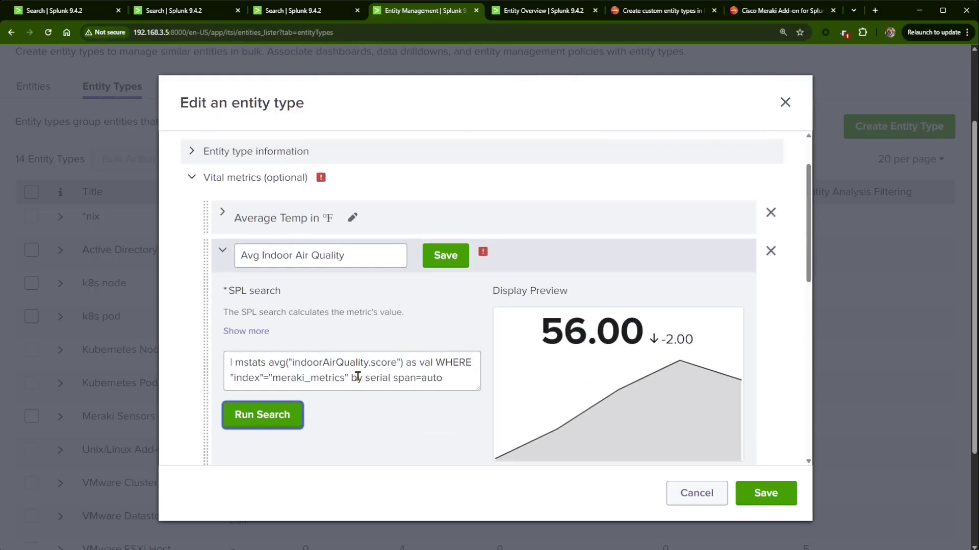
{"action": "scroll", "coordinate": [386, 382], "scroll_direction": "down", "scroll_amount": 5}
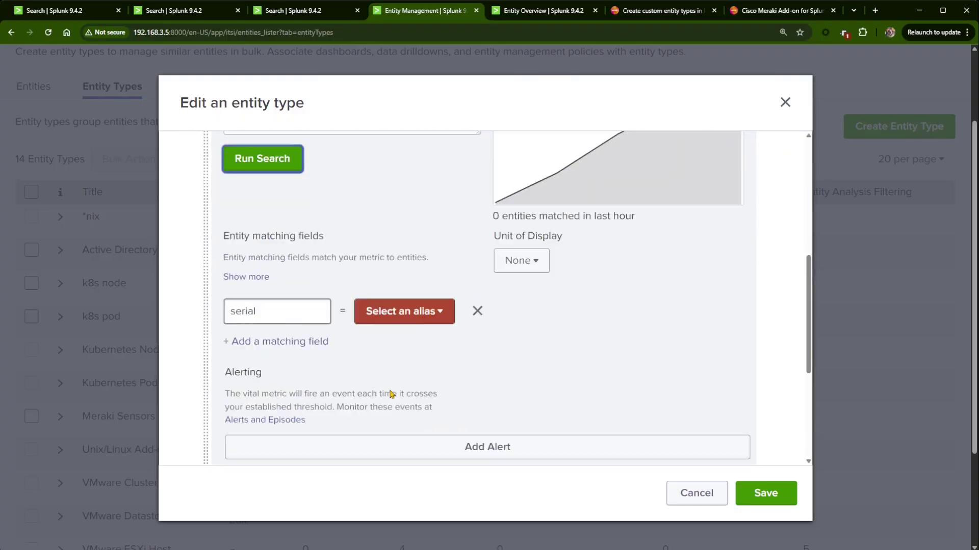
{"action": "left_click", "coordinate": [400, 311]}
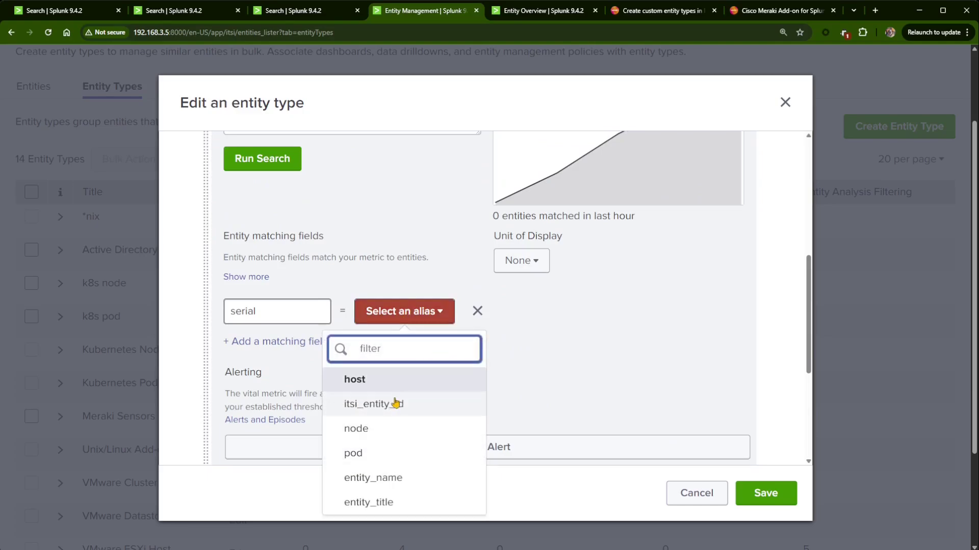
{"action": "left_click", "coordinate": [387, 482]}
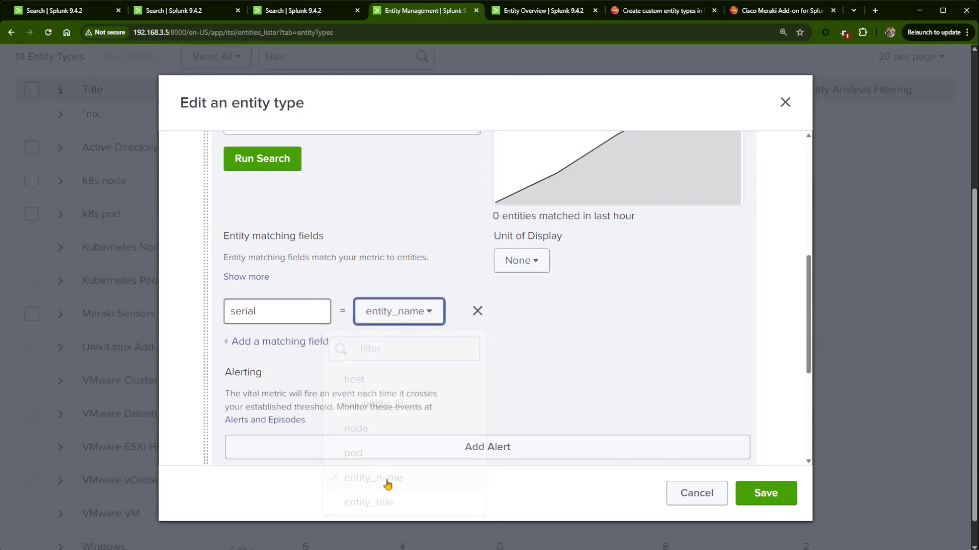
{"action": "scroll", "coordinate": [558, 378], "scroll_direction": "up", "scroll_amount": 2}
{"action": "left_click", "coordinate": [286, 263]}
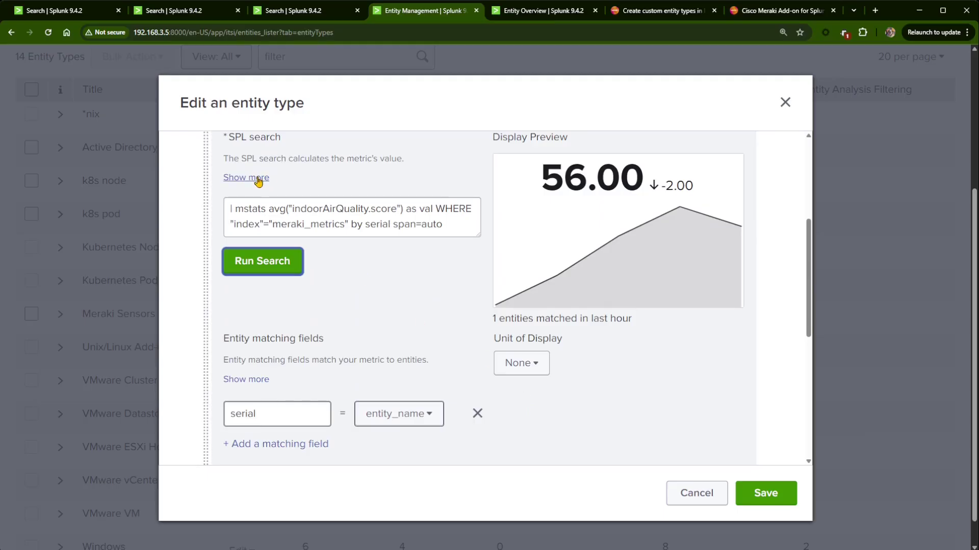
Step: Read the SPL search's field requirements, and rerun the indoorAirQuality.score mstats query in Search without span=auto
{"action": "scroll", "coordinate": [258, 181], "scroll_direction": "up", "scroll_amount": 1}
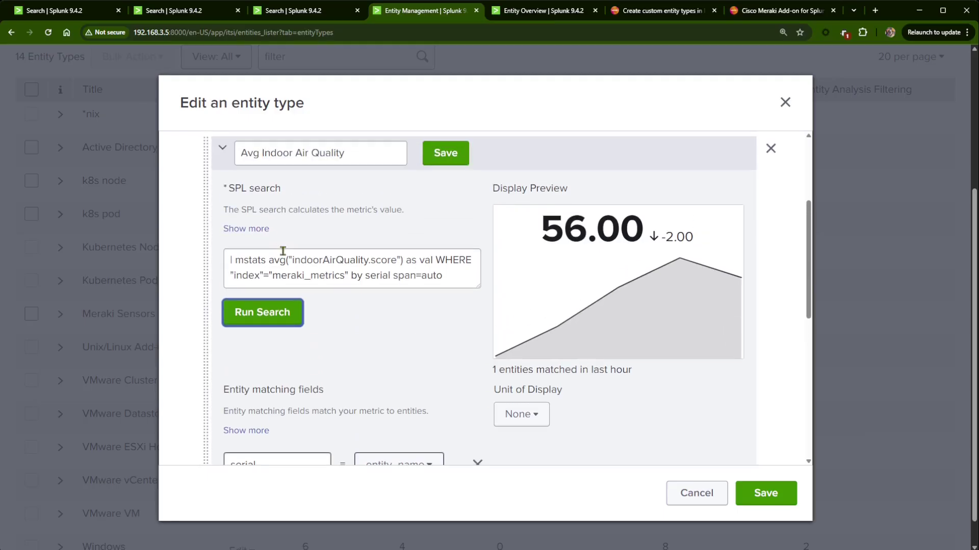
{"action": "left_click", "coordinate": [243, 230]}
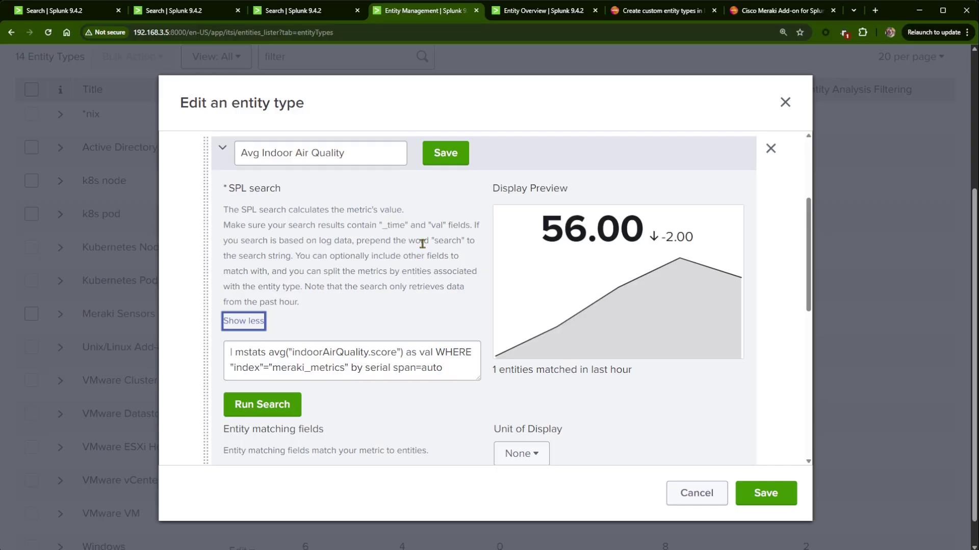
{"action": "left_click", "coordinate": [305, 12]}
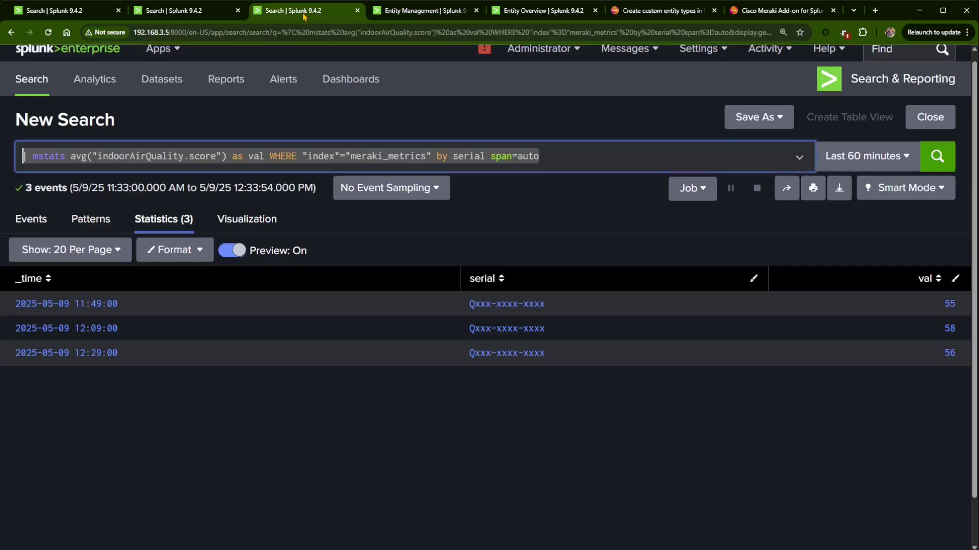
{"action": "left_click_drag", "start_coordinate": [553, 158], "coordinate": [495, 167]}
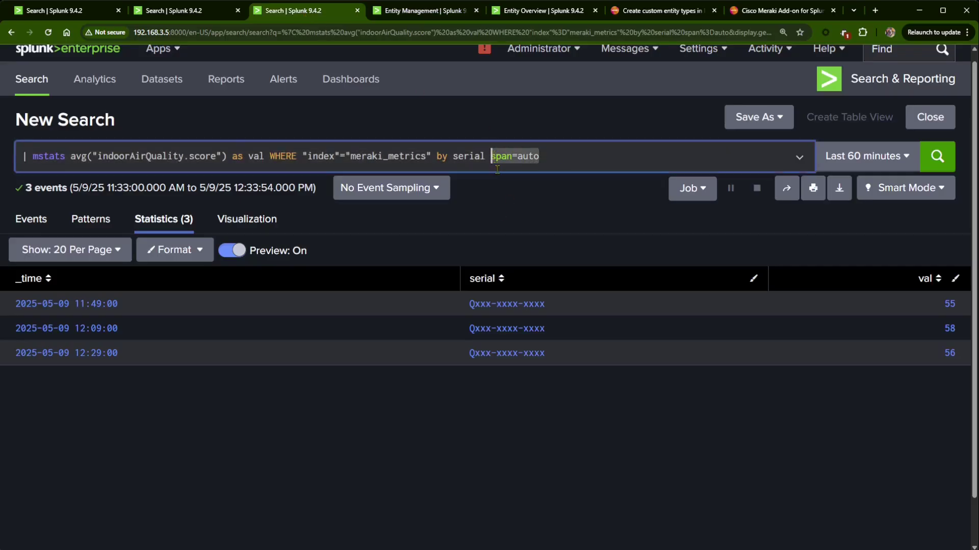
{"action": "key", "text": "BackSpace"}
{"action": "key", "text": "BackSpace"}
{"action": "key", "text": "Return"}
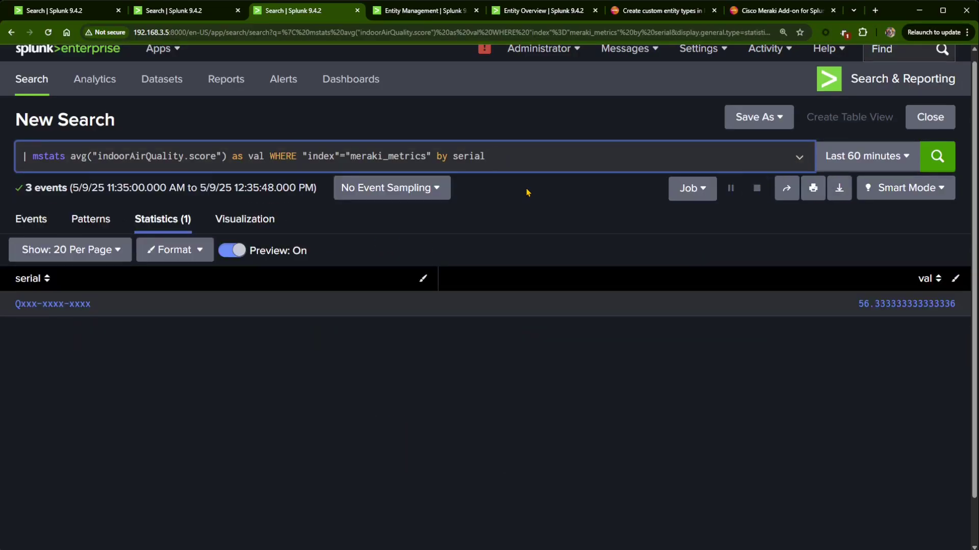
Step: Try splitting the mstats query by serial and _time without a span argument
{"action": "type", "text": "_time"}
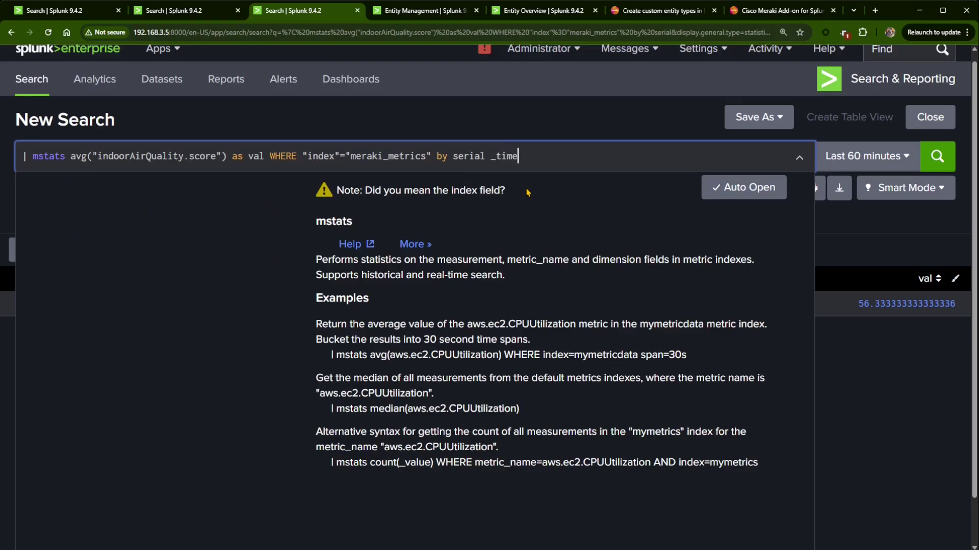
{"action": "key", "text": "Return"}
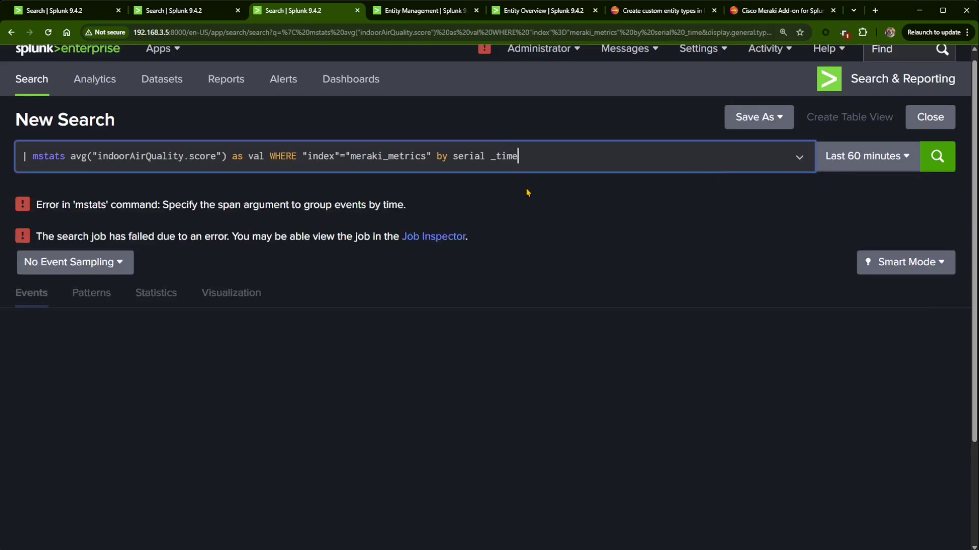
{"action": "key", "text": "BackSpace"}
{"action": "key", "text": "BackSpace"}
{"action": "key", "text": "BackSpace"}
{"action": "key", "text": "BackSpace"}
{"action": "key", "text": "BackSpace"}
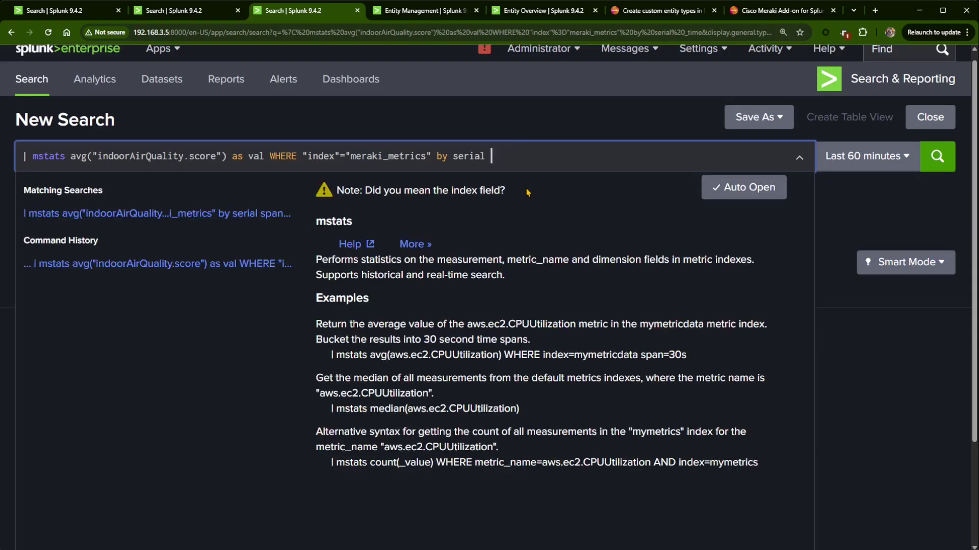
{"action": "type", "text": "span"}
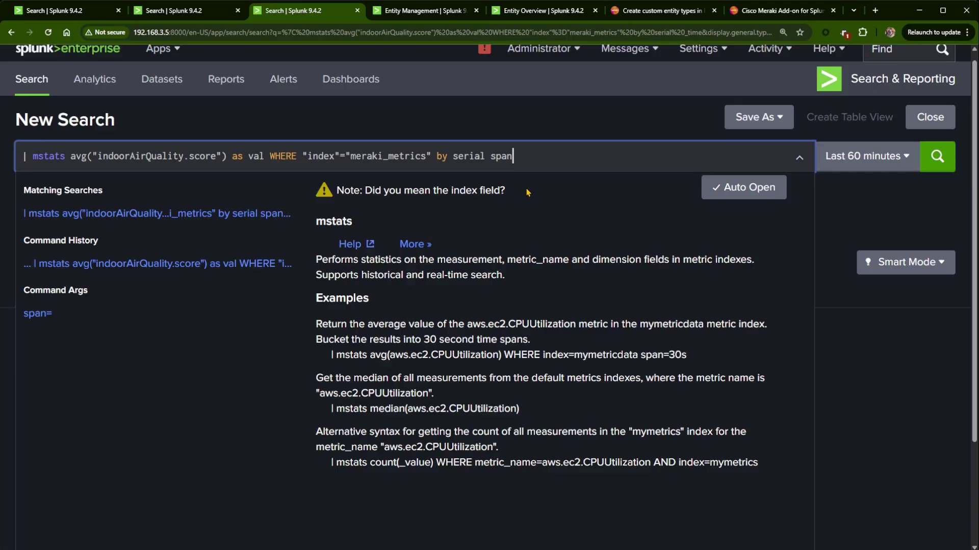
{"action": "key", "text": "BackSpace"}
{"action": "key", "text": "BackSpace"}
{"action": "key", "text": "BackSpace"}
{"action": "key", "text": "BackSpace"}
{"action": "key", "text": "BackSpace"}
{"action": "key", "text": "shift+Return"}
{"action": "type", "text": "| tim"}
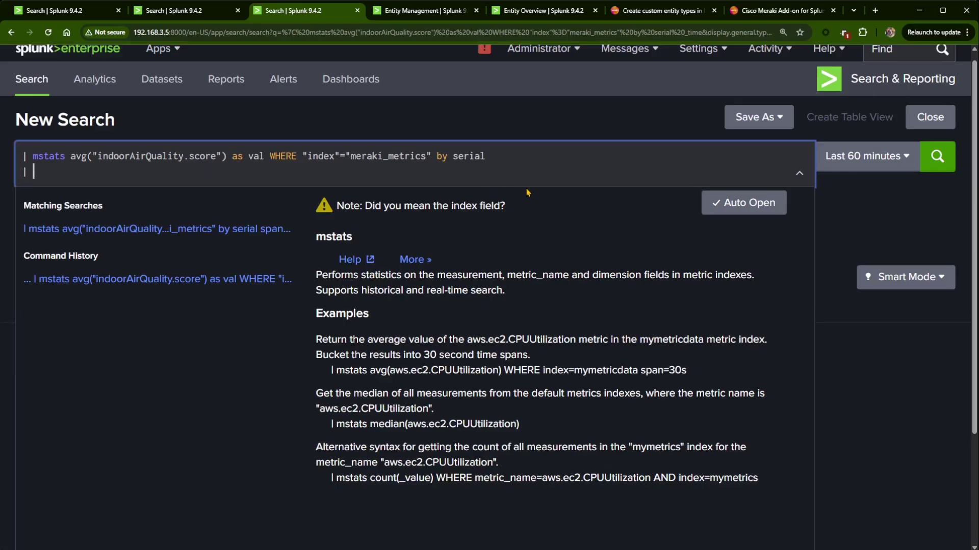
{"action": "key", "text": "BackSpace"}
{"action": "key", "text": "BackSpace"}
{"action": "key", "text": "BackSpace"}
{"action": "key", "text": "BackSpace"}
{"action": "key", "text": "BackSpace"}
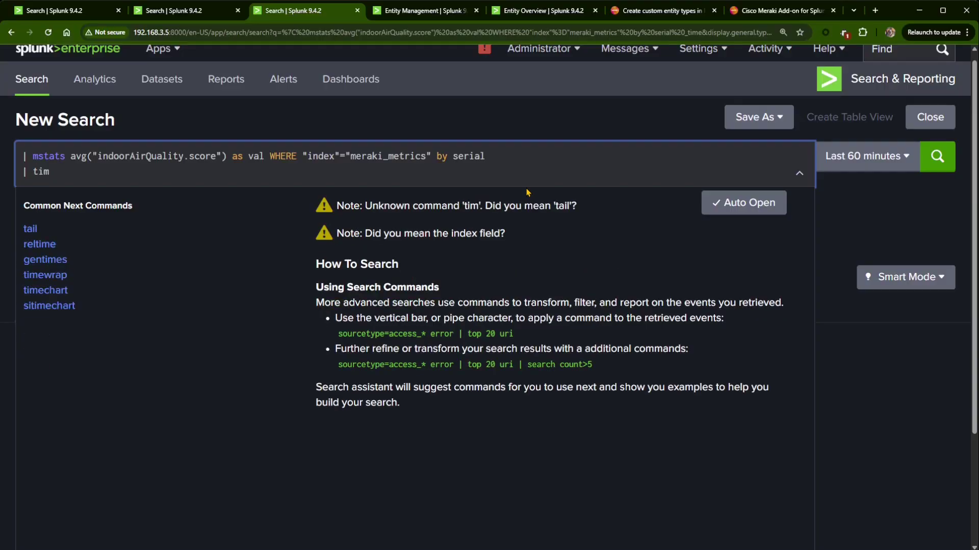
{"action": "key", "text": "BackSpace"}
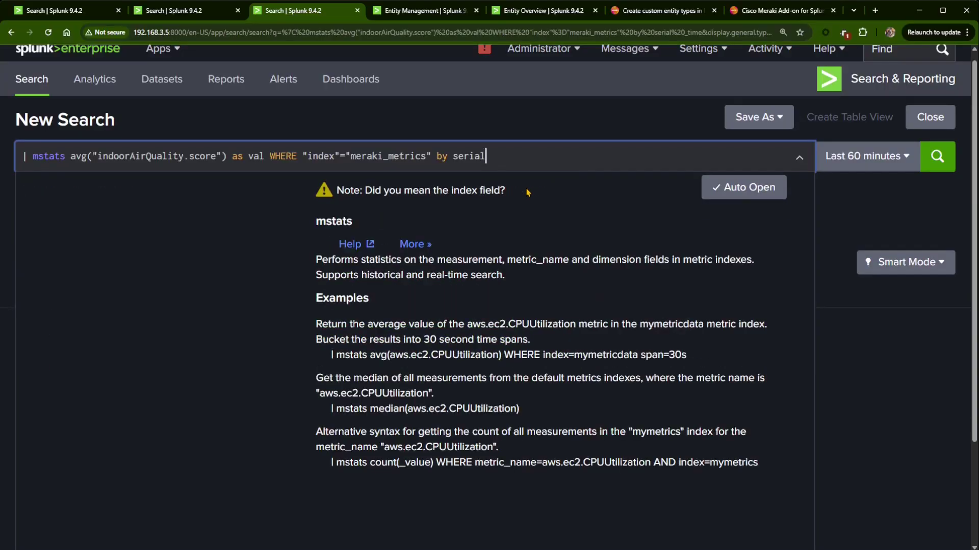
Step: Restore span=auto at the end of the mstats query and open the Analytics Workspace
{"action": "type", "text": "span=auto"}
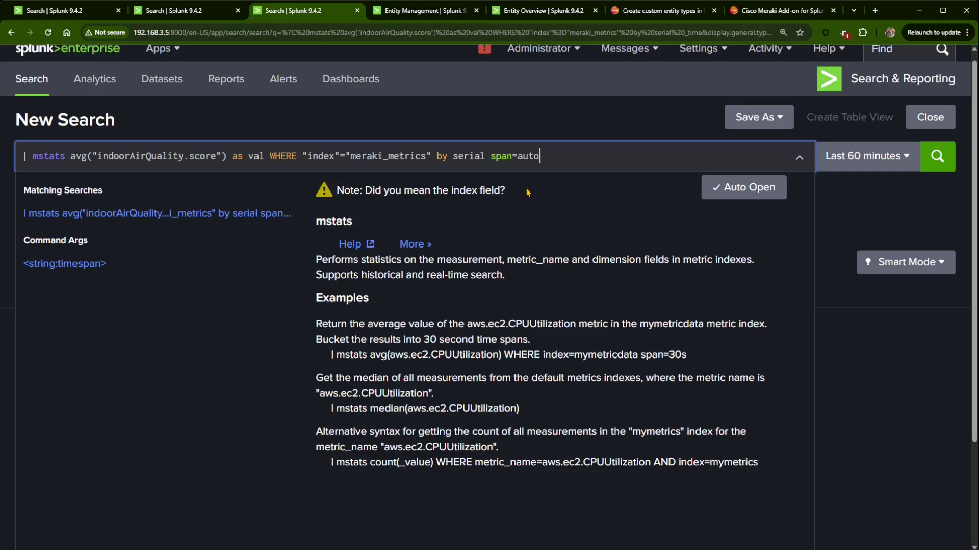
{"action": "scroll", "coordinate": [541, 233], "scroll_direction": "up", "scroll_amount": 1}
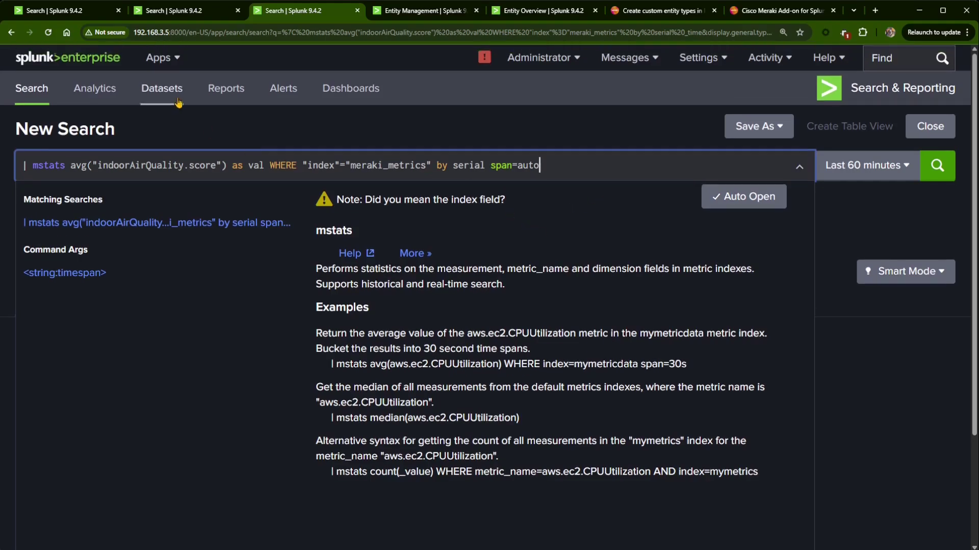
{"action": "left_click", "coordinate": [95, 92]}
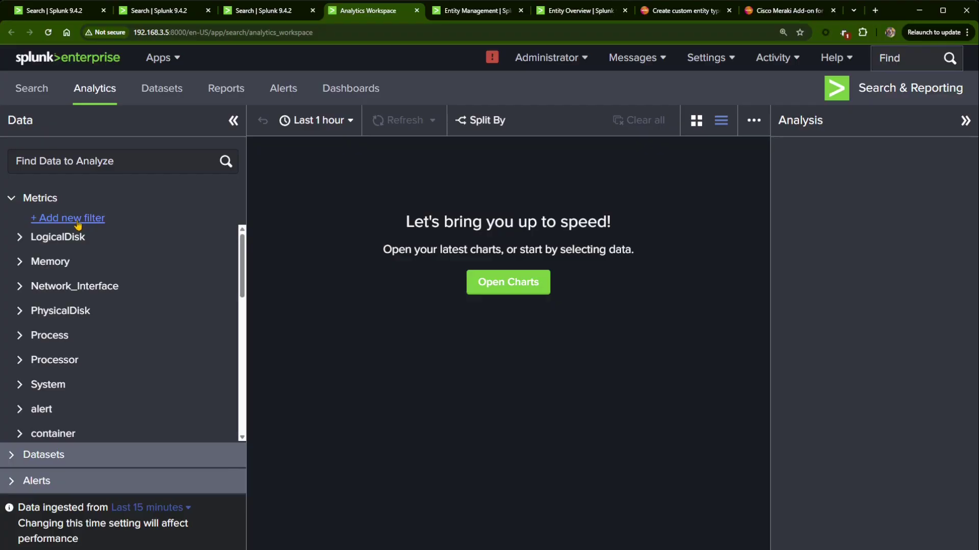
{"action": "left_click", "coordinate": [77, 220]}
{"action": "left_click", "coordinate": [121, 270]}
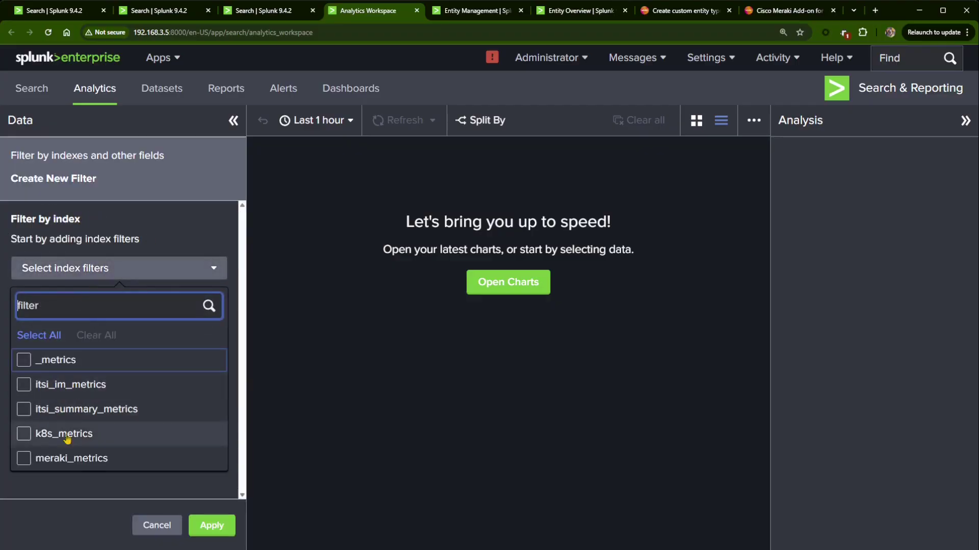
{"action": "left_click", "coordinate": [72, 507]}
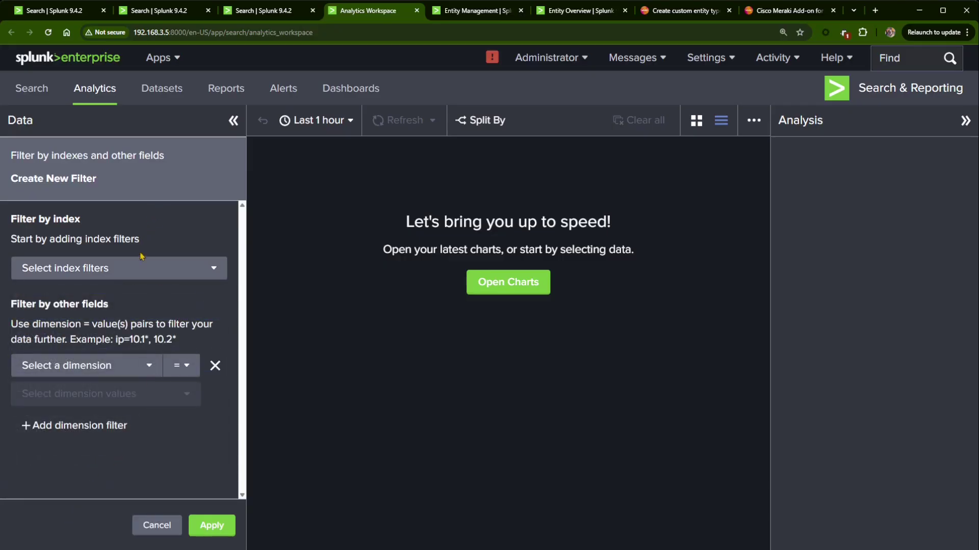
{"action": "left_click", "coordinate": [157, 531]}
{"action": "scroll", "coordinate": [133, 287], "scroll_direction": "down", "scroll_amount": 1}
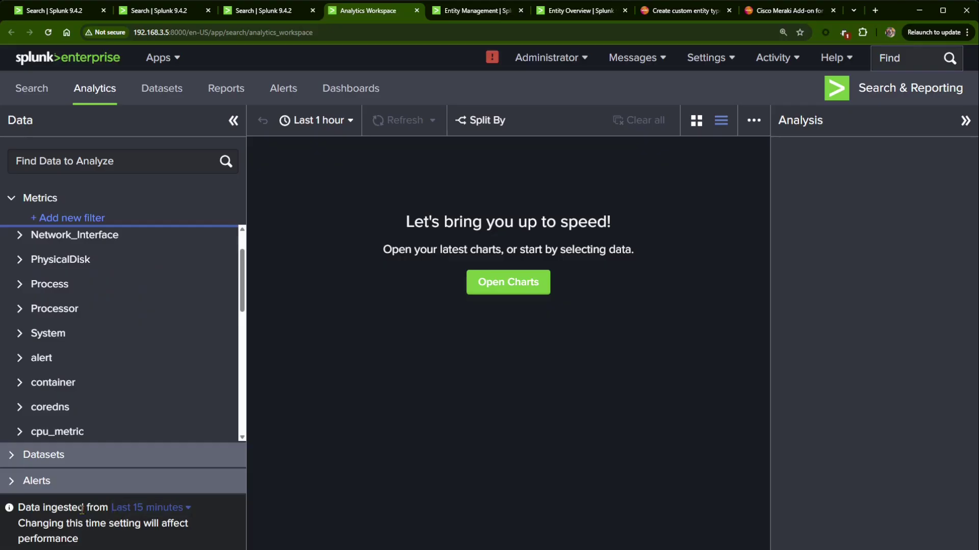
{"action": "scroll", "coordinate": [171, 432], "scroll_direction": "up", "scroll_amount": 1}
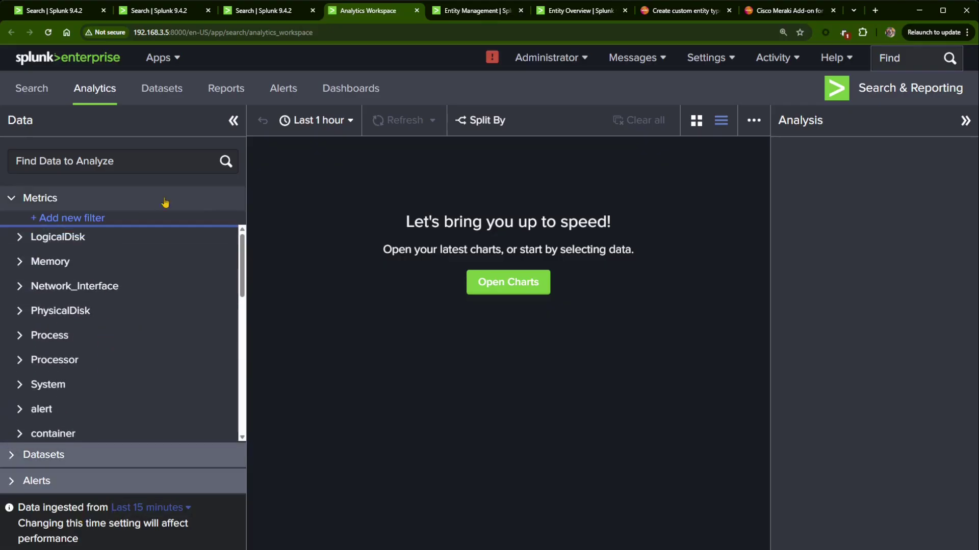
Step: Set the ingested-data time range to Last 1 hour and filter the metrics by the meraki_metrics index
{"action": "left_click", "coordinate": [155, 516]}
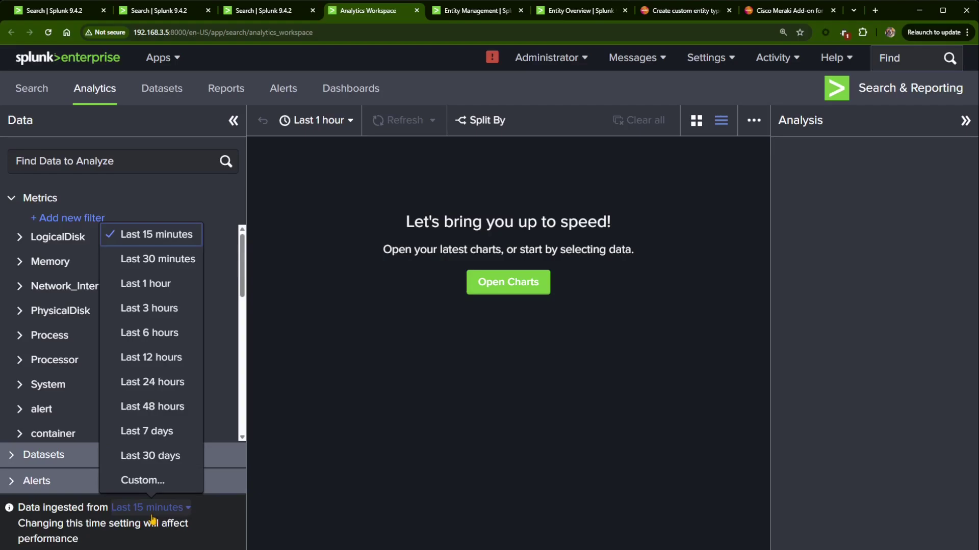
{"action": "left_click", "coordinate": [162, 289]}
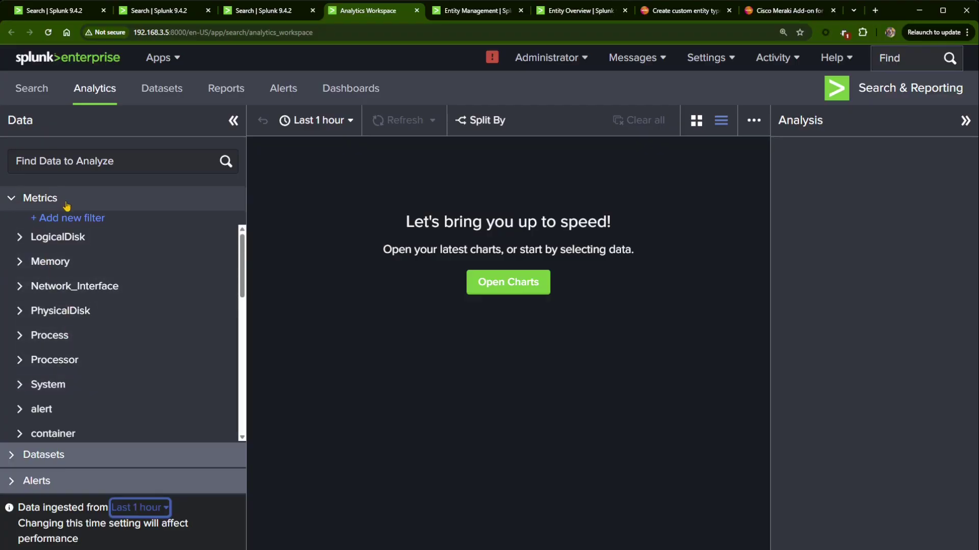
{"action": "left_click", "coordinate": [68, 217]}
{"action": "left_click", "coordinate": [120, 270]}
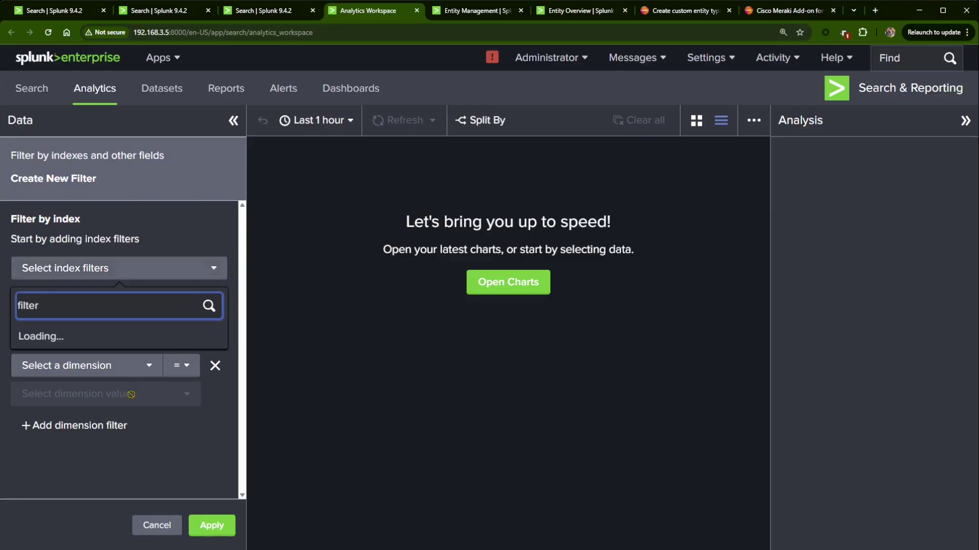
{"action": "left_click", "coordinate": [49, 465]}
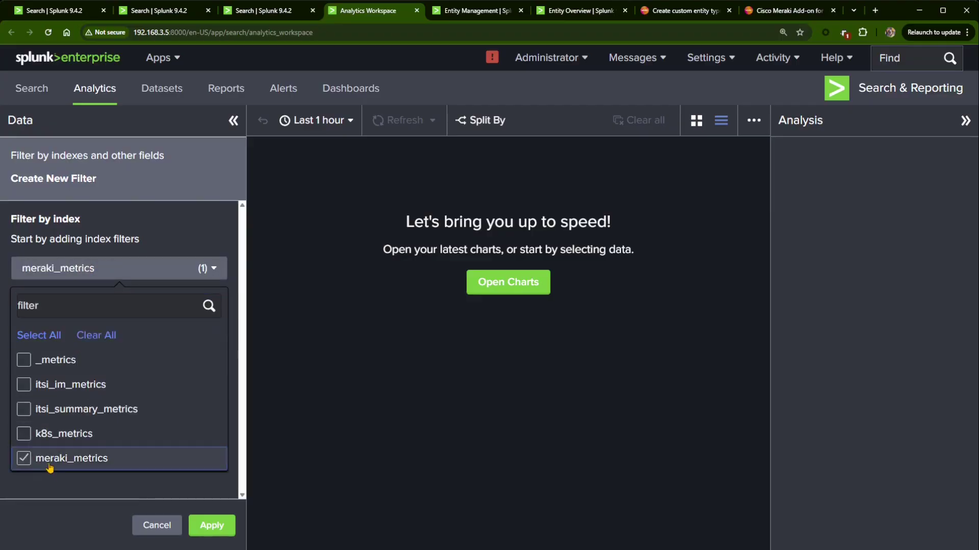
{"action": "left_click", "coordinate": [216, 530]}
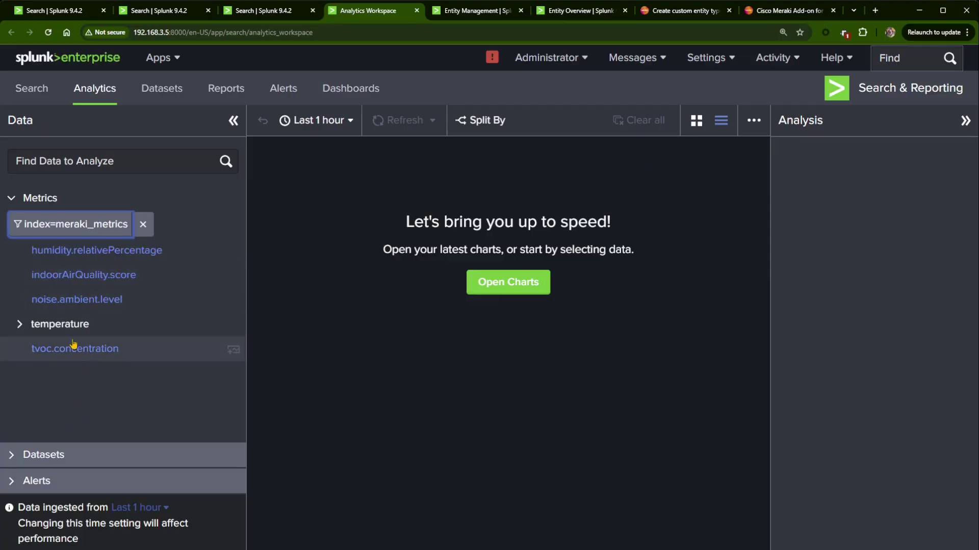
Step: Chart the indoorAirQuality.score metric split by serial and open the chart's underlying query in Search
{"action": "left_click", "coordinate": [98, 278]}
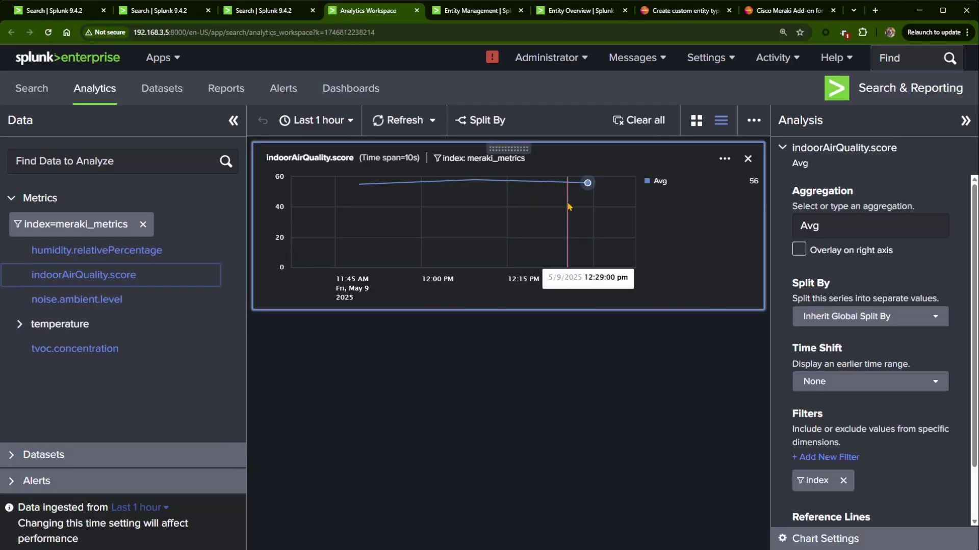
{"action": "left_click", "coordinate": [487, 128]}
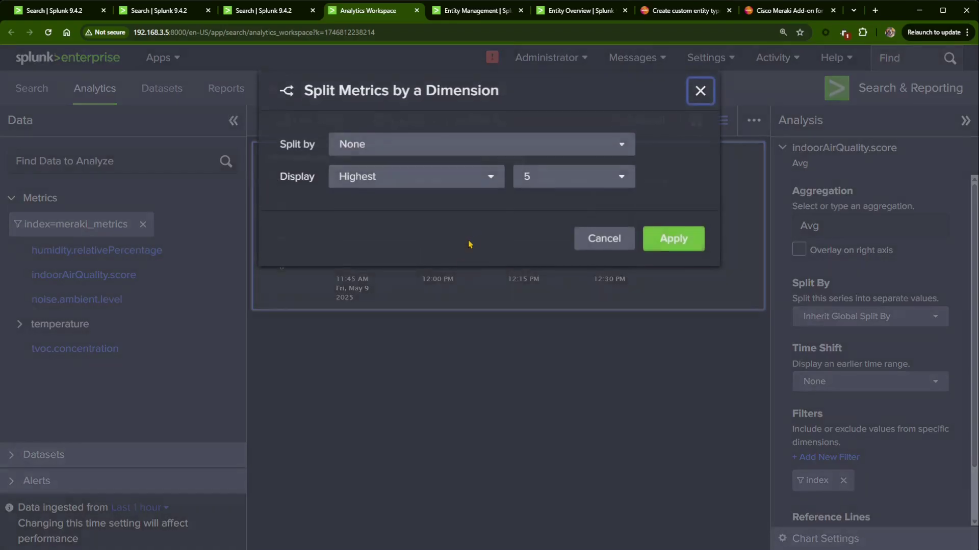
{"action": "left_click", "coordinate": [438, 144]}
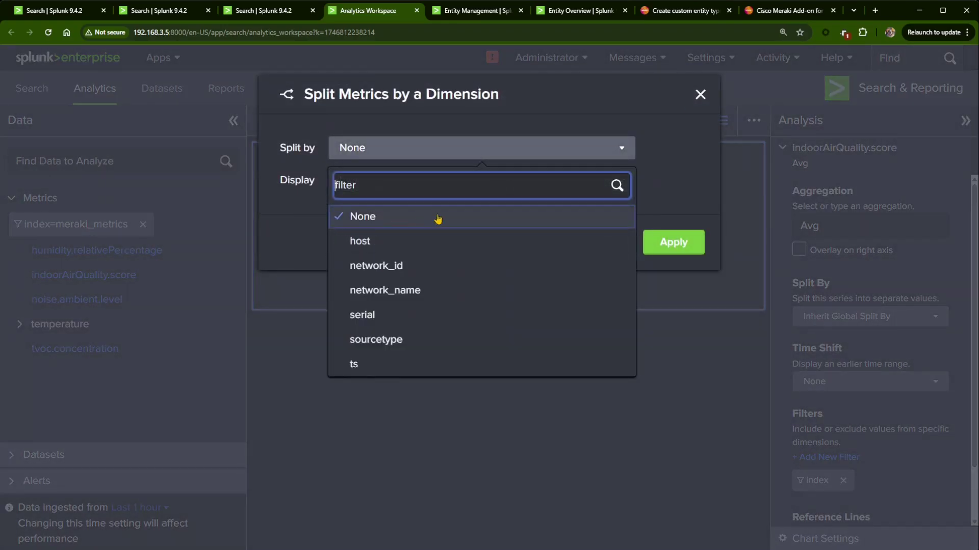
{"action": "left_click", "coordinate": [372, 314]}
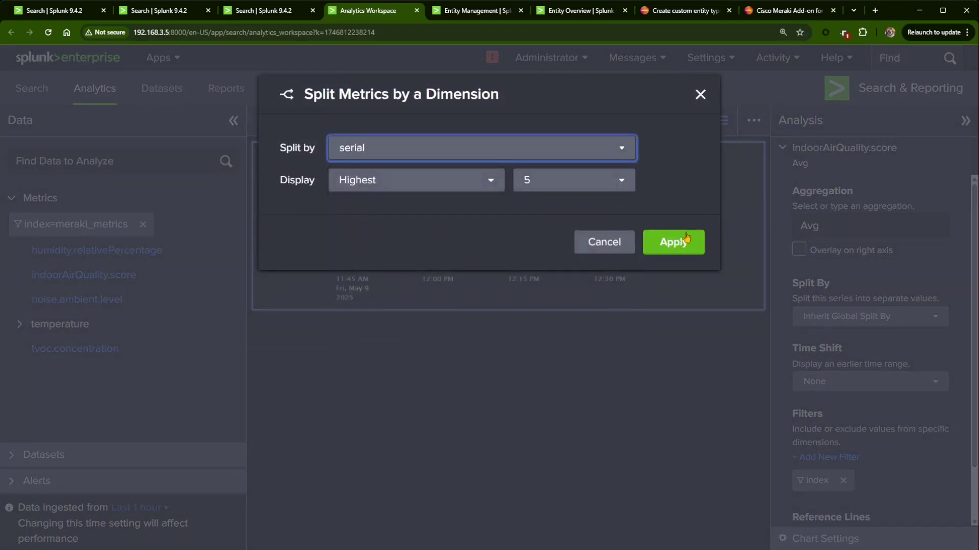
{"action": "left_click", "coordinate": [674, 242]}
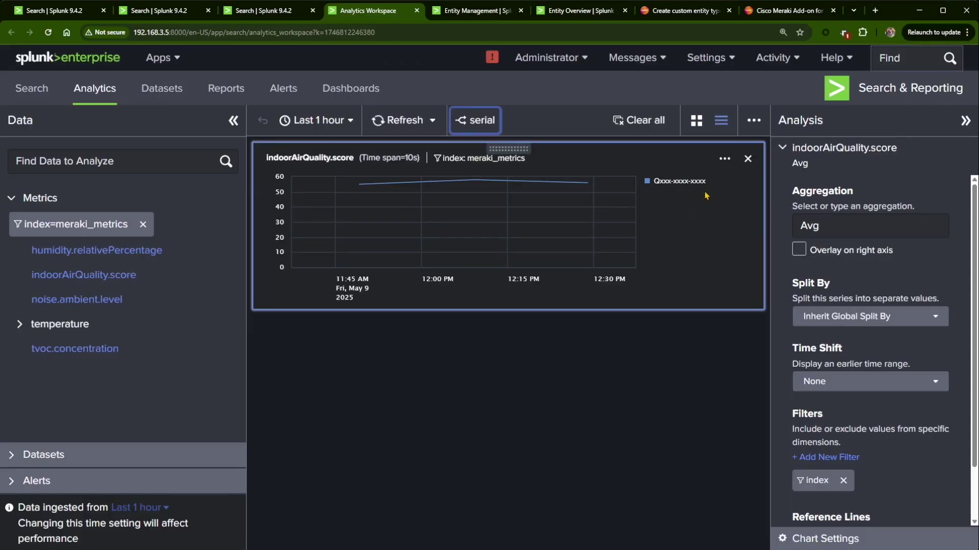
{"action": "left_click", "coordinate": [724, 159]}
{"action": "left_click", "coordinate": [695, 188]}
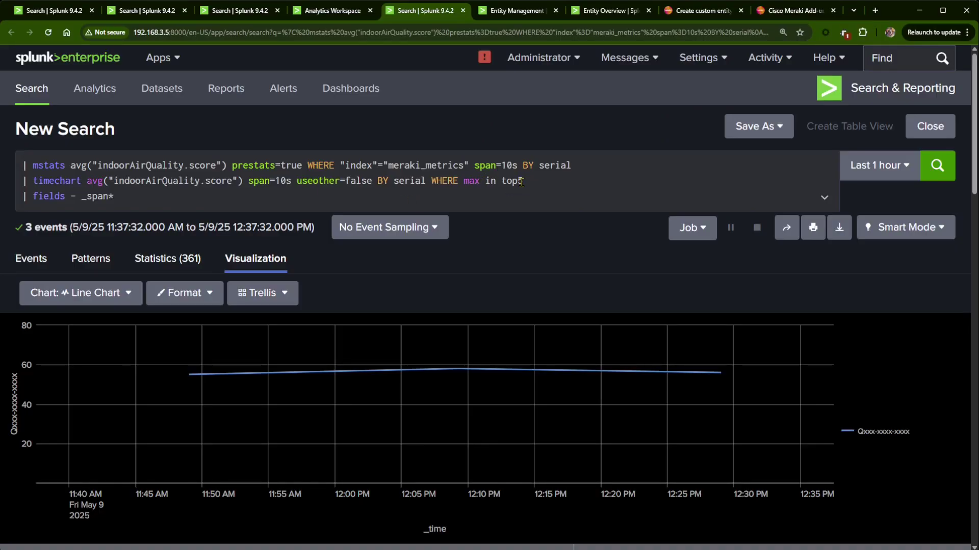
Step: Strip the timechart and fields lines from the generated query and run only the mstats command with prestats=true
{"action": "left_click_drag", "start_coordinate": [122, 199], "coordinate": [23, 182]}
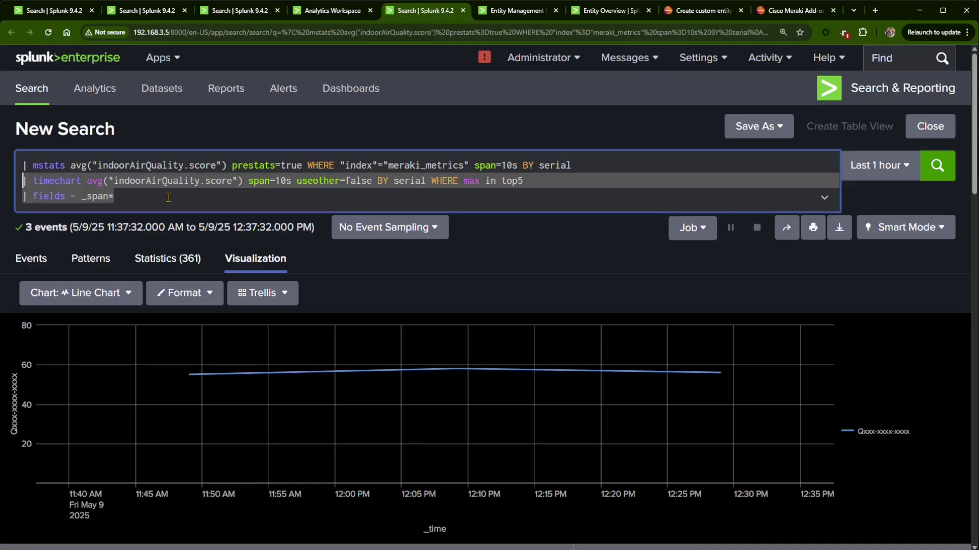
{"action": "key", "text": "BackSpace"}
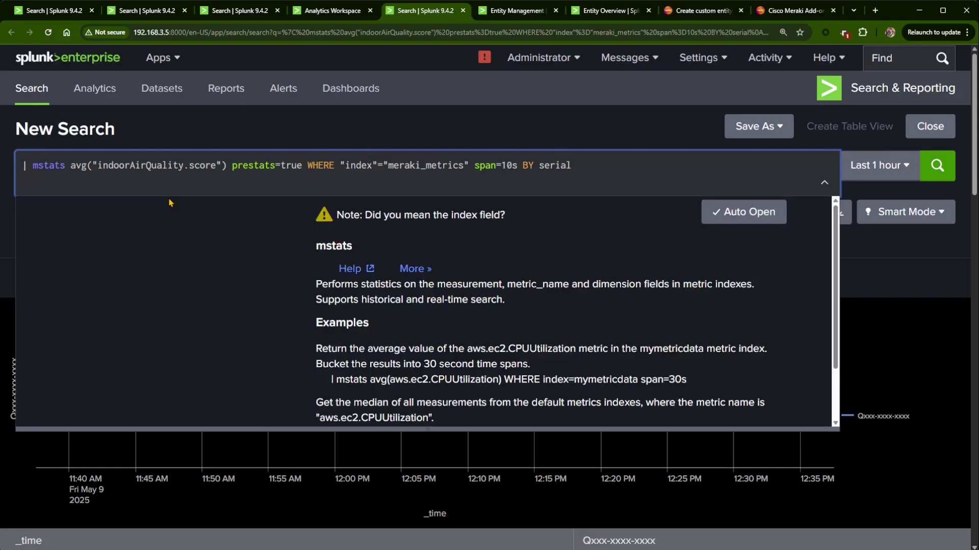
{"action": "key", "text": "BackSpace"}
{"action": "left_click_drag", "start_coordinate": [302, 166], "coordinate": [232, 166]}
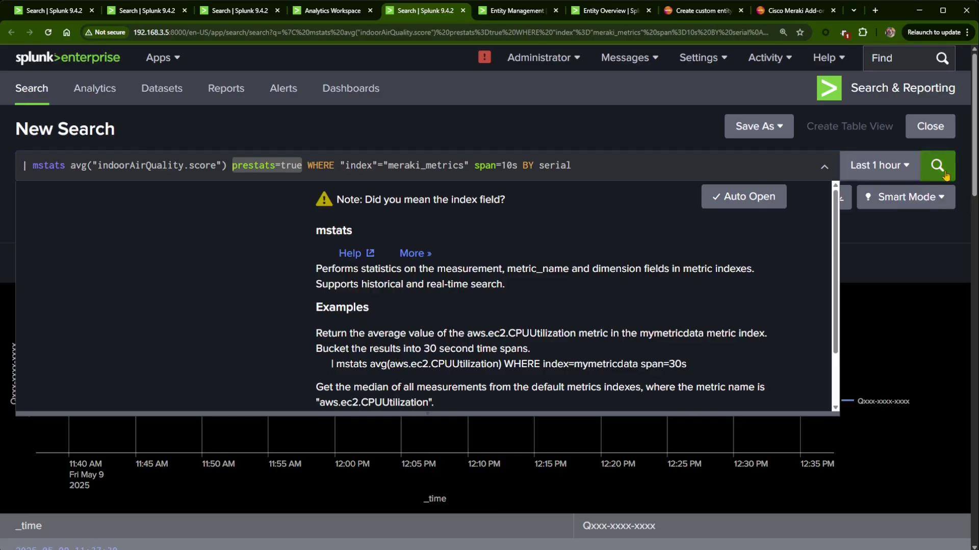
{"action": "key", "text": "Return"}
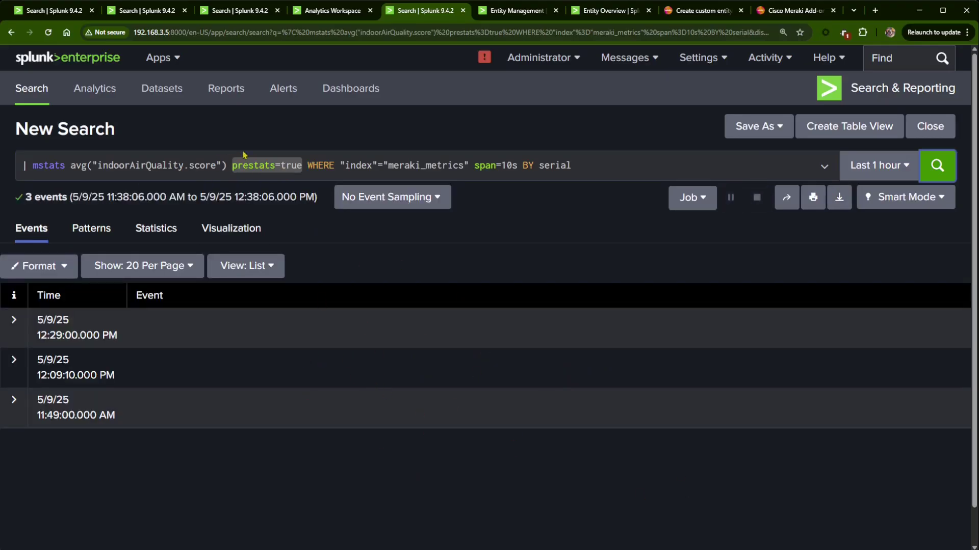
Step: Remove prestats=true from the mstats query and rerun it, keeping span=10s BY serial
{"action": "left_click_drag", "start_coordinate": [301, 166], "coordinate": [232, 166]}
{"action": "key", "text": "BackSpace"}
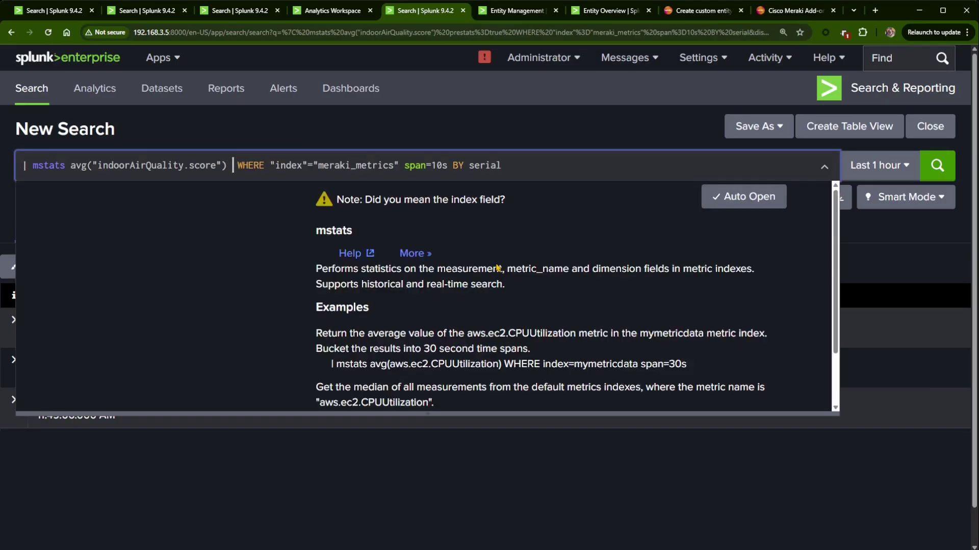
{"action": "key", "text": "Return"}
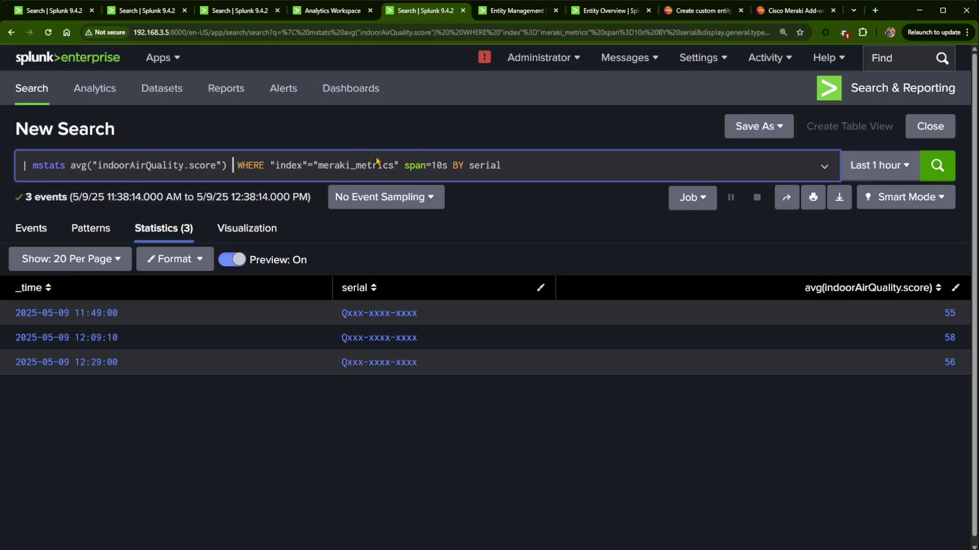
{"action": "left_click", "coordinate": [448, 167]}
{"action": "left_click_drag", "start_coordinate": [448, 164], "coordinate": [431, 164]}
{"action": "left_click", "coordinate": [401, 165]}
Step: Close the generated search and the Analytics Workspace, and review the SPL search guidance for the Avg Indoor Air Quality metric
{"action": "left_click", "coordinate": [463, 12]}
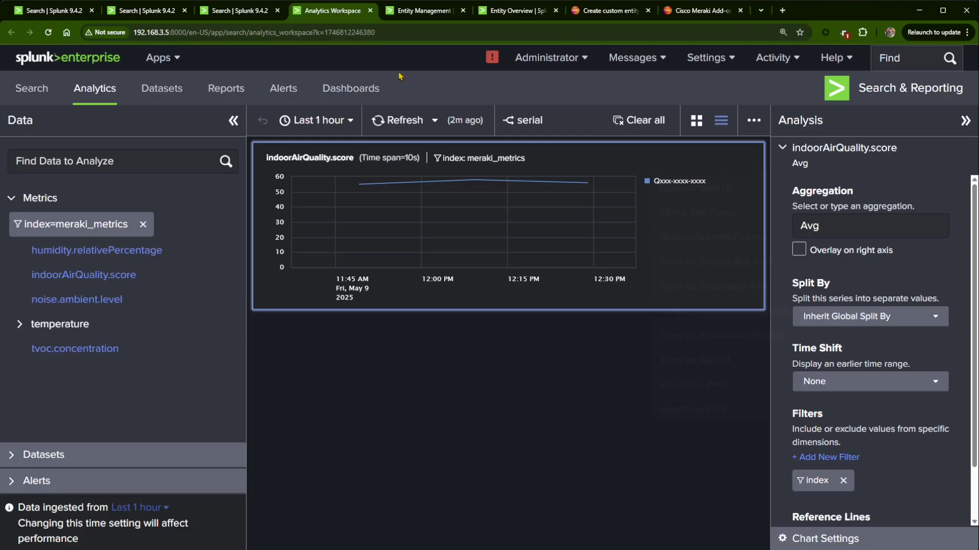
{"action": "left_click", "coordinate": [417, 11]}
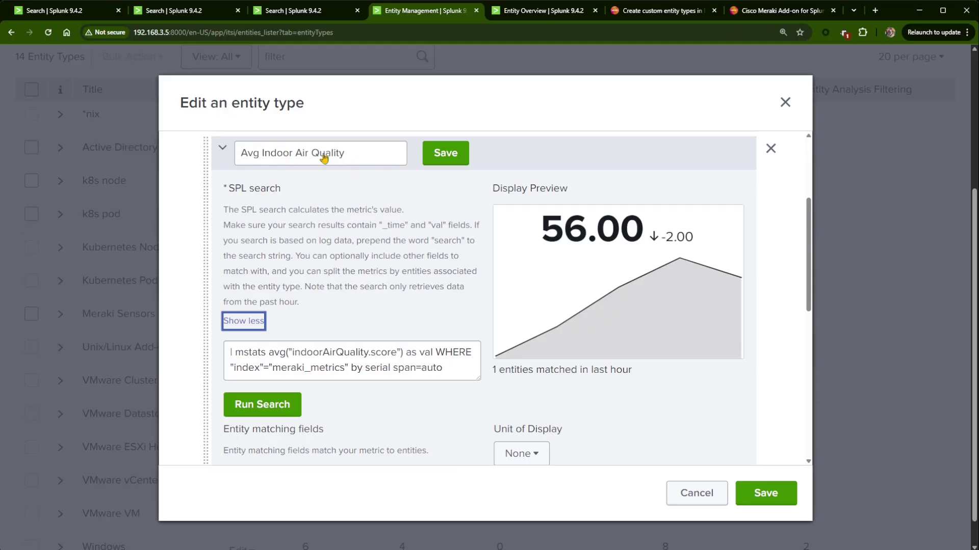
{"action": "scroll", "coordinate": [313, 336], "scroll_direction": "down", "scroll_amount": 2}
{"action": "scroll", "coordinate": [313, 336], "scroll_direction": "up", "scroll_amount": 2}
{"action": "left_click_drag", "start_coordinate": [474, 225], "coordinate": [295, 260]}
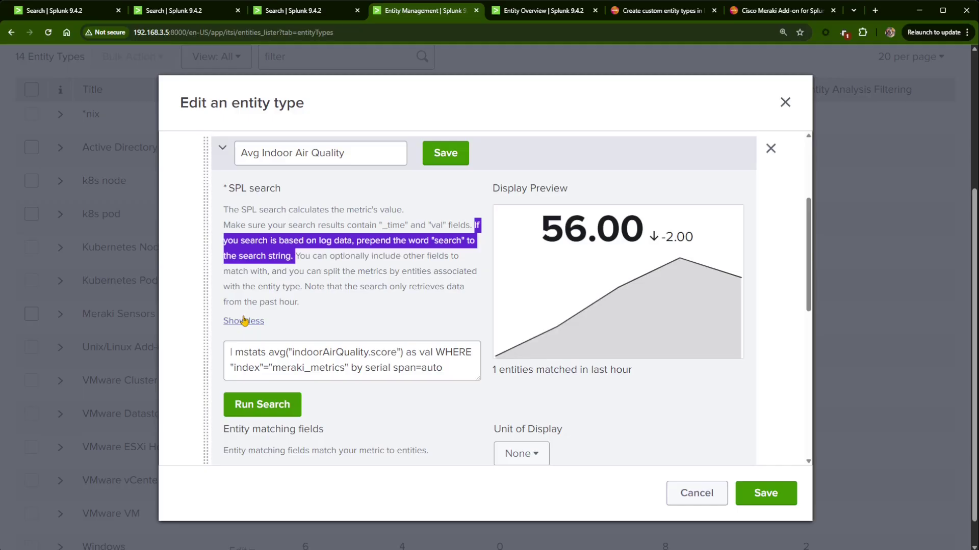
{"action": "left_click", "coordinate": [327, 257]}
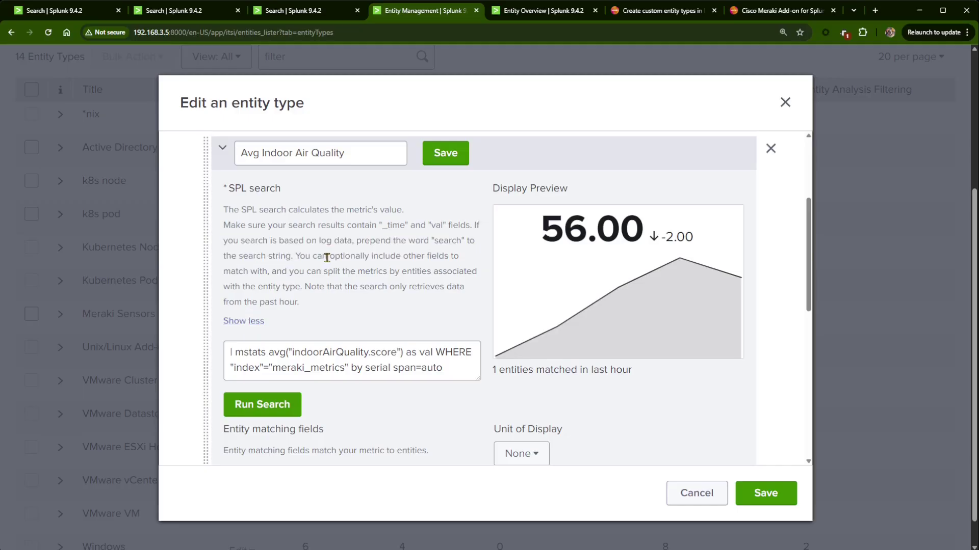
{"action": "left_click", "coordinate": [243, 322]}
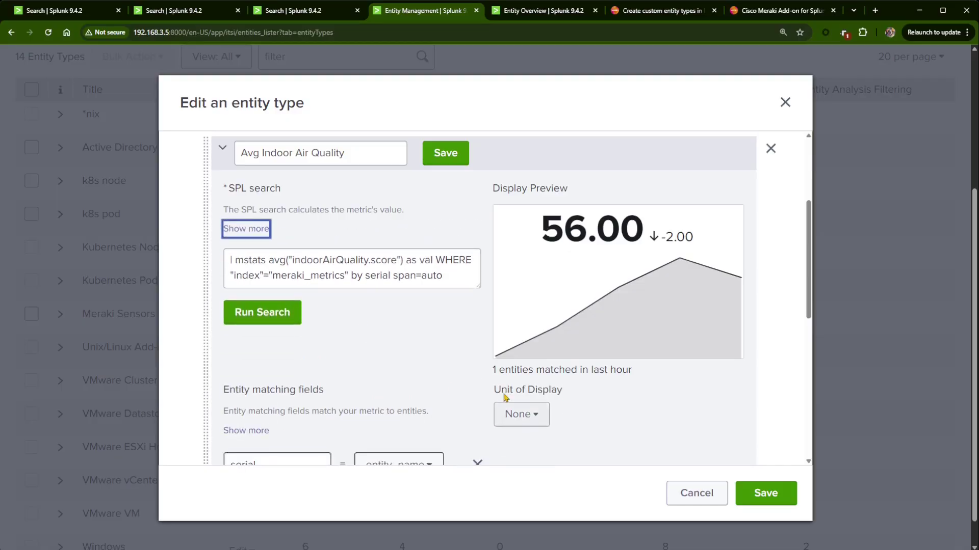
Step: Review the Avg Indoor Air Quality metric's matching fields, save its name and collapse its settings
{"action": "scroll", "coordinate": [309, 320], "scroll_direction": "down", "scroll_amount": 4}
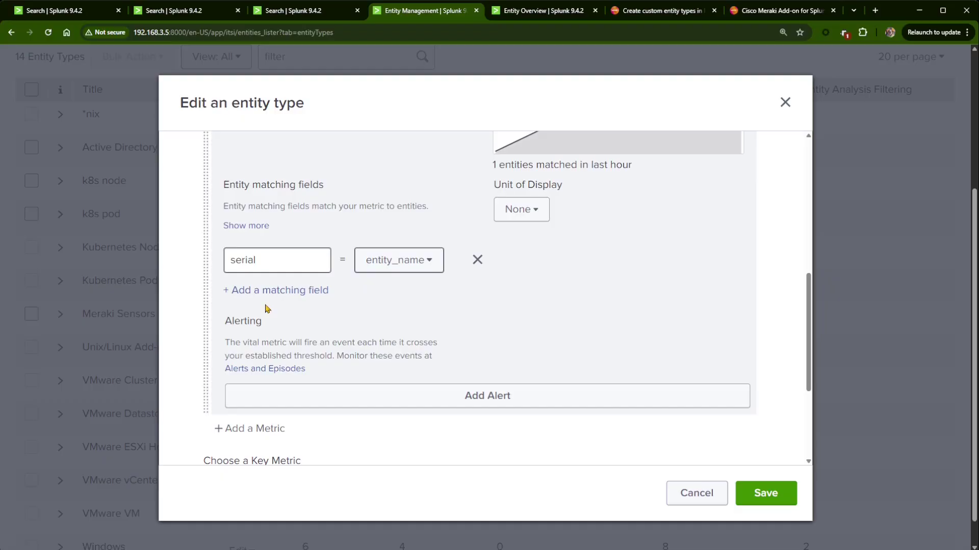
{"action": "scroll", "coordinate": [461, 331], "scroll_direction": "down", "scroll_amount": 3}
{"action": "scroll", "coordinate": [462, 329], "scroll_direction": "up", "scroll_amount": 7}
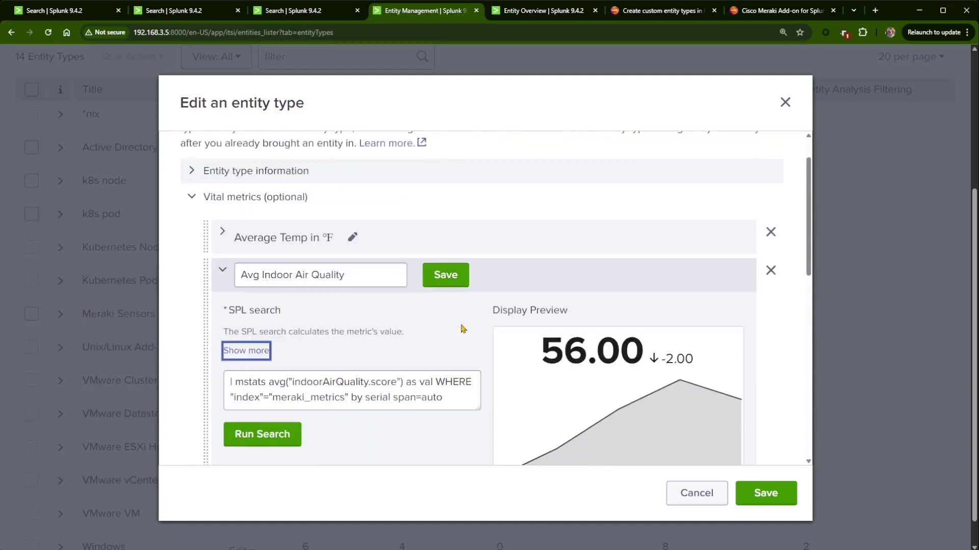
{"action": "scroll", "coordinate": [461, 328], "scroll_direction": "up", "scroll_amount": 1}
{"action": "left_click", "coordinate": [435, 324]}
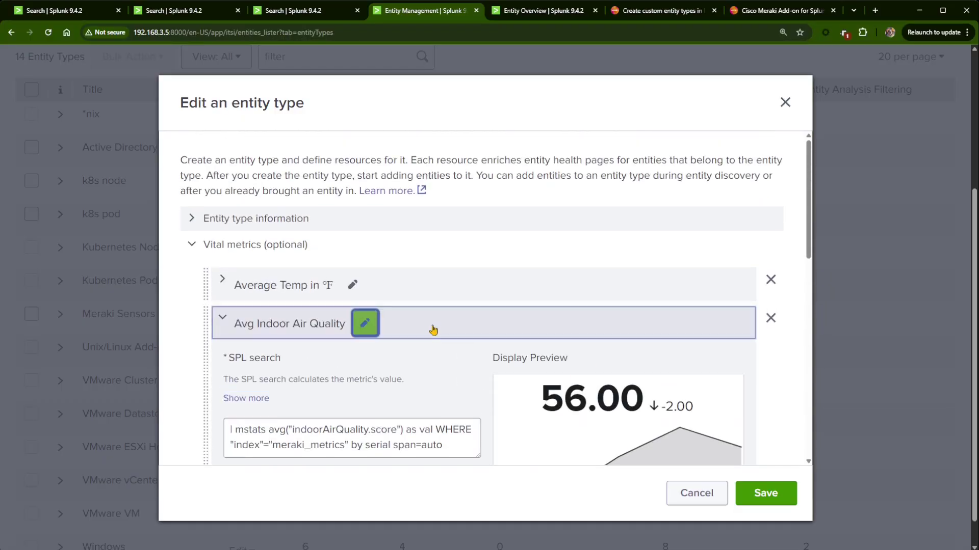
{"action": "left_click", "coordinate": [234, 326]}
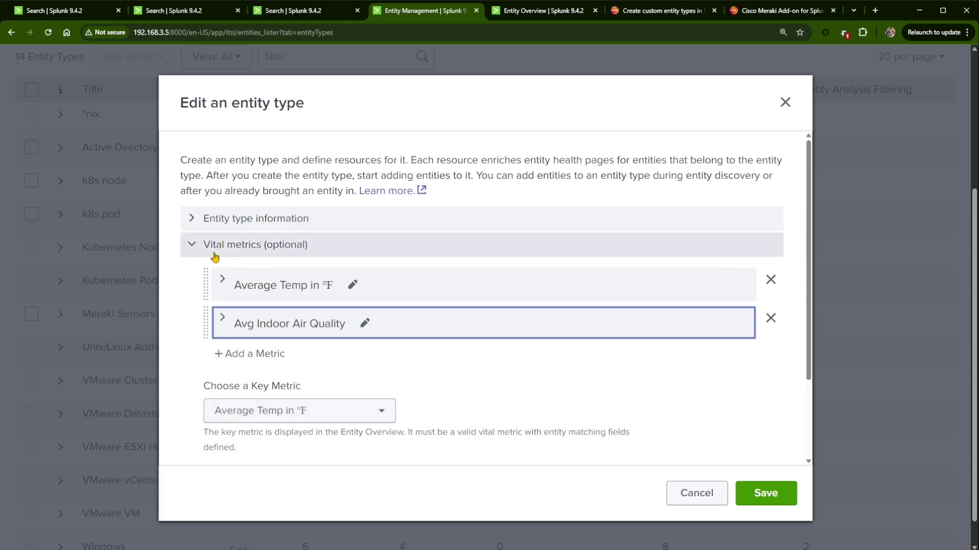
Step: Copy the battery.percentage metric name from the mcatalog search results
{"action": "left_click", "coordinate": [171, 11]}
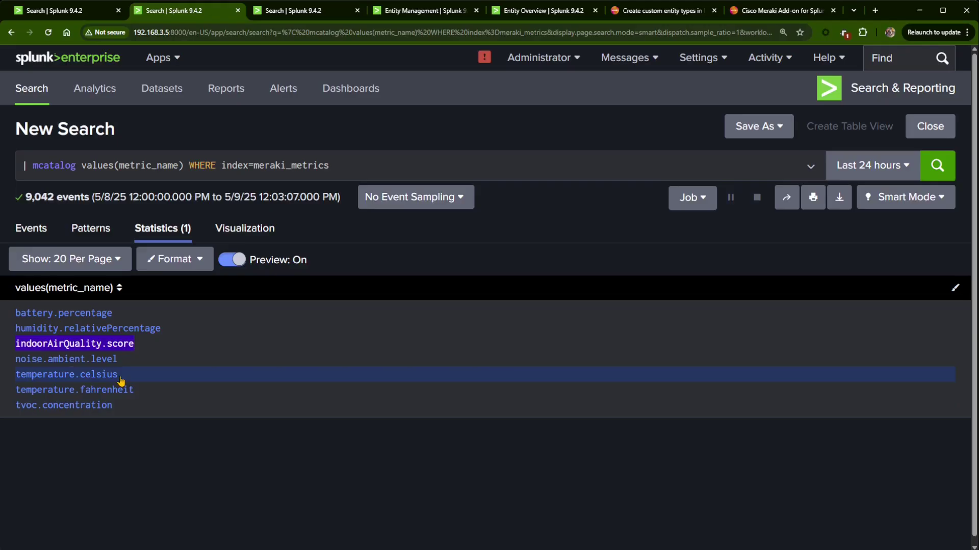
{"action": "left_click_drag", "start_coordinate": [113, 313], "coordinate": [17, 314]}
{"action": "key", "text": "ctrl+c"}
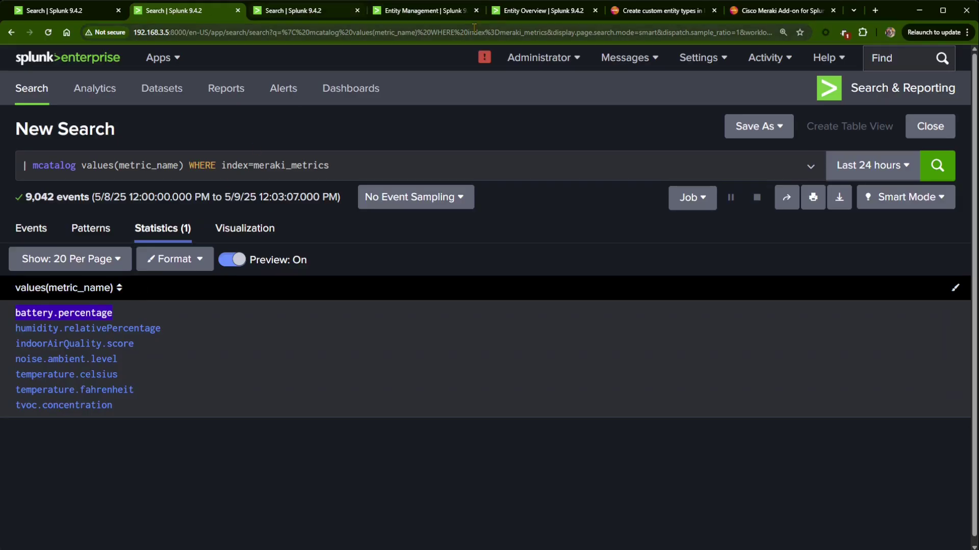
Step: Add another vital metric to the entity type and expand its settings
{"action": "left_click", "coordinate": [408, 11]}
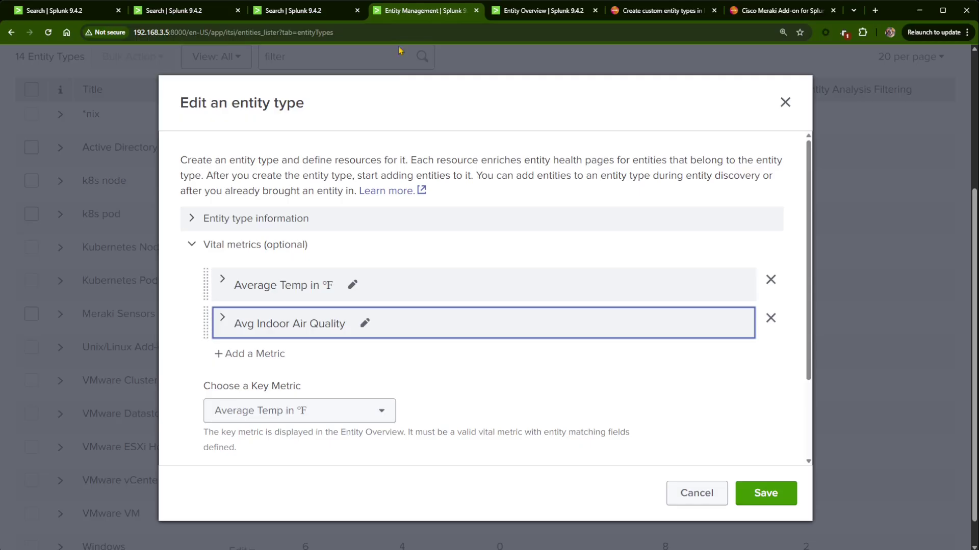
{"action": "left_click", "coordinate": [238, 355]}
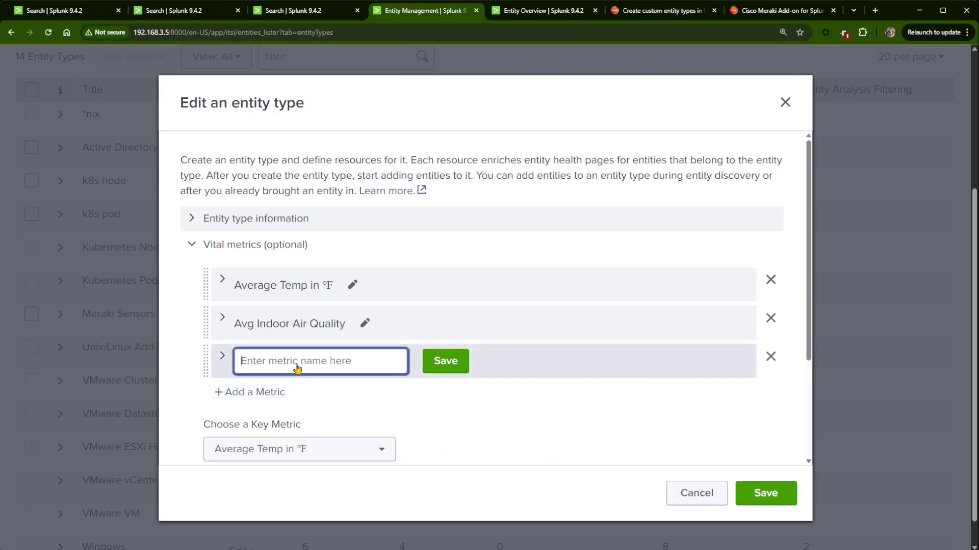
{"action": "left_click", "coordinate": [222, 357]}
{"action": "scroll", "coordinate": [283, 447], "scroll_direction": "down", "scroll_amount": 4}
{"action": "left_click", "coordinate": [312, 274]}
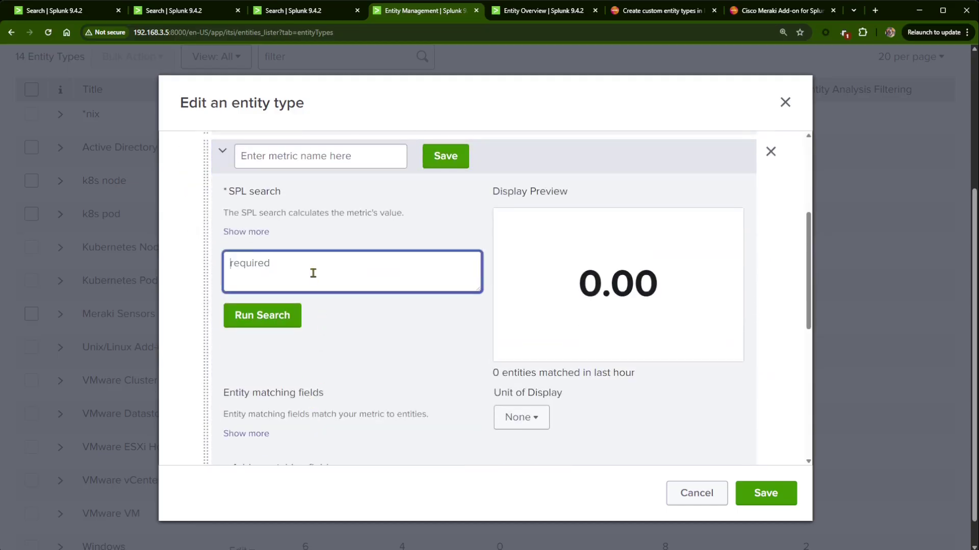
{"action": "key", "text": "ctrl+v"}
{"action": "left_click_drag", "start_coordinate": [319, 271], "coordinate": [223, 262]}
{"action": "key", "text": "ctrl+c"}
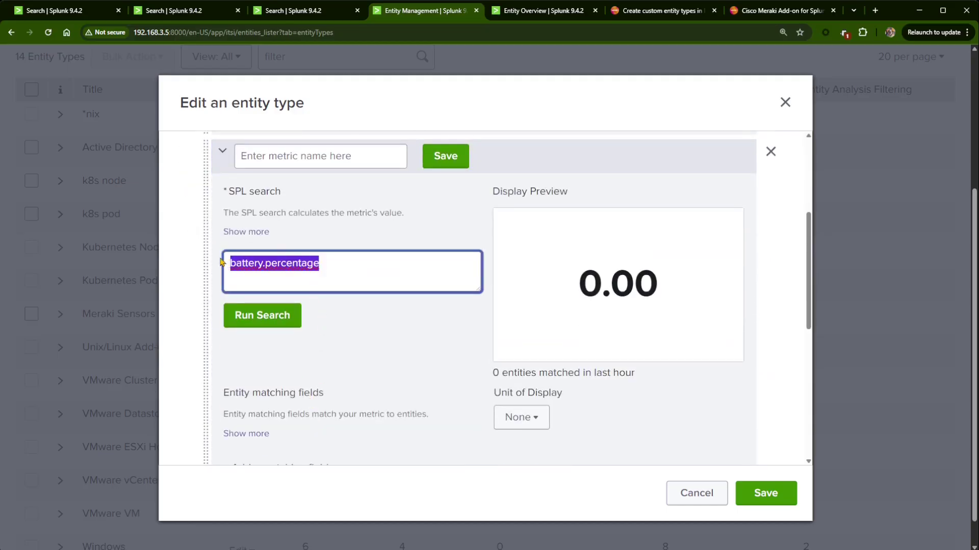
{"action": "key", "text": "BackSpace"}
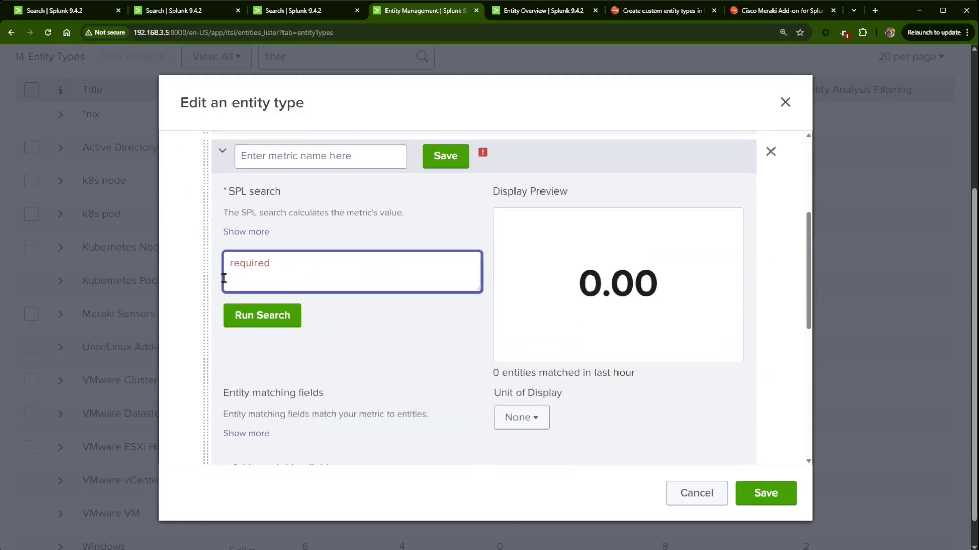
Step: Name the new vital metric Max Battery Percentage, starting from the copied battery.percentage text
{"action": "left_click", "coordinate": [280, 157]}
{"action": "key", "text": "ctrl+v"}
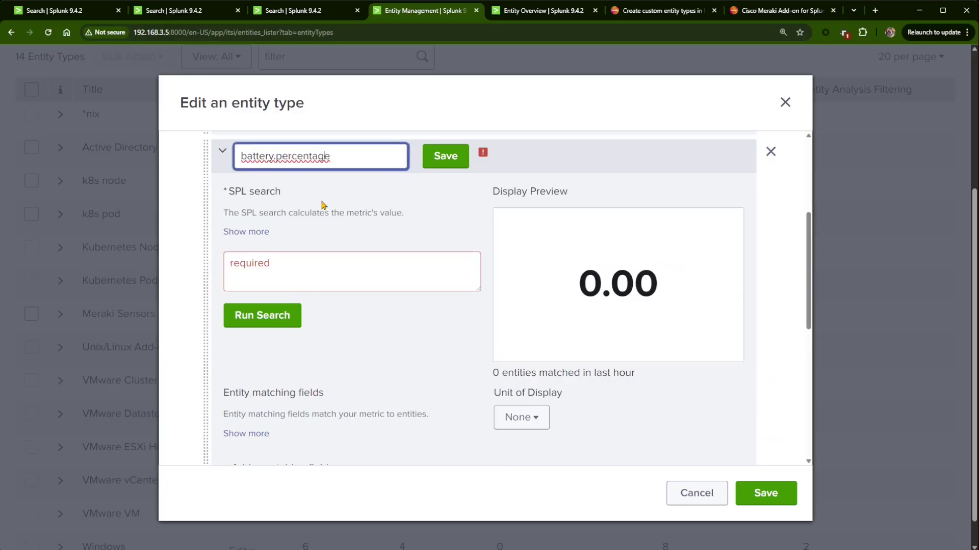
{"action": "type", "text": "A"}
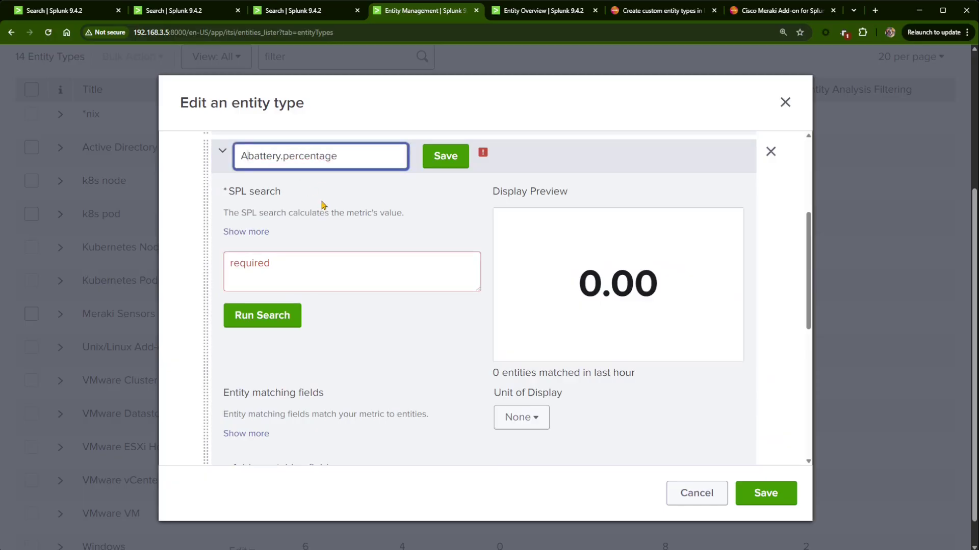
{"action": "key", "text": "BackSpace"}
{"action": "type", "text": "Max"}
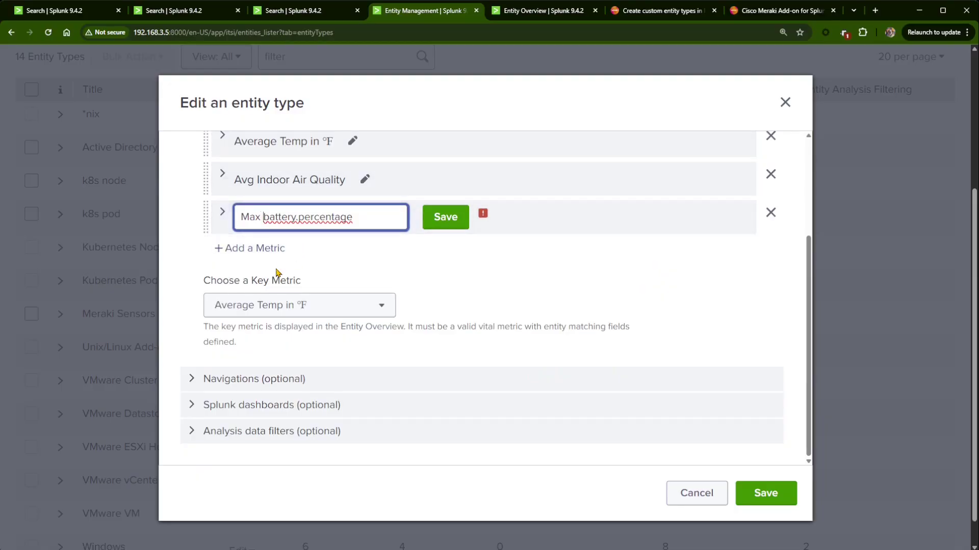
{"action": "key", "text": "BackSpace"}
{"action": "key", "text": "BackSpace"}
{"action": "key", "text": "BackSpace"}
{"action": "key", "text": "BackSpace"}
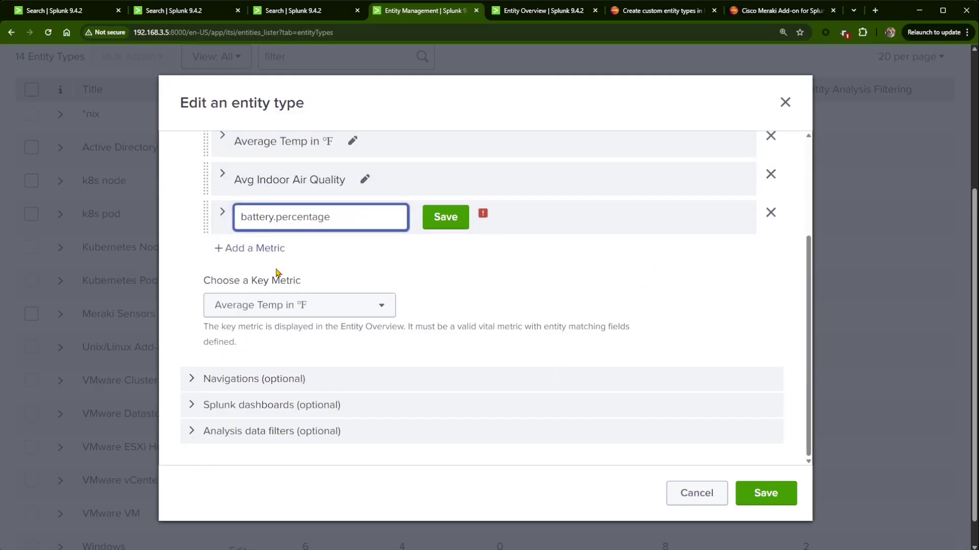
{"action": "type", "text": "Max"}
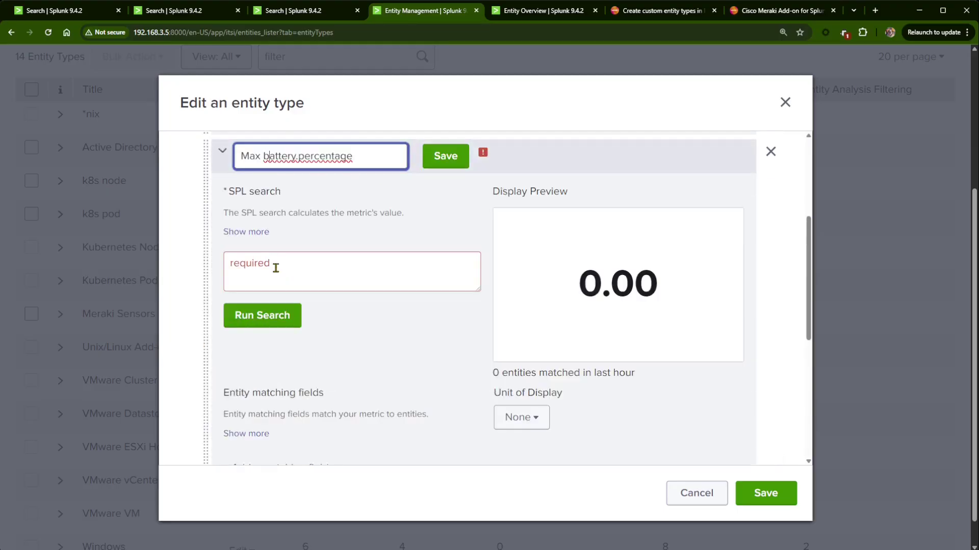
{"action": "key", "text": "Delete"}
{"action": "type", "text": "B"}
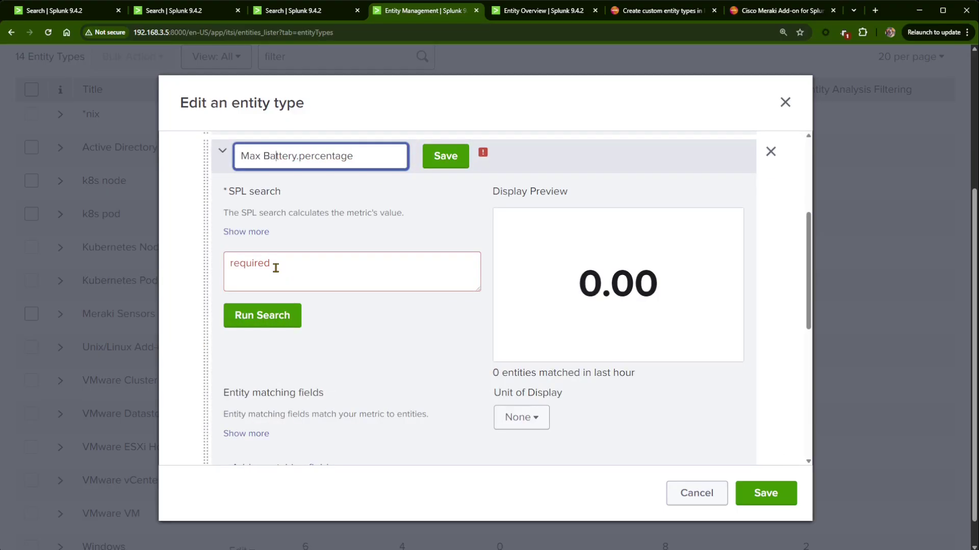
{"action": "key", "text": "Delete"}
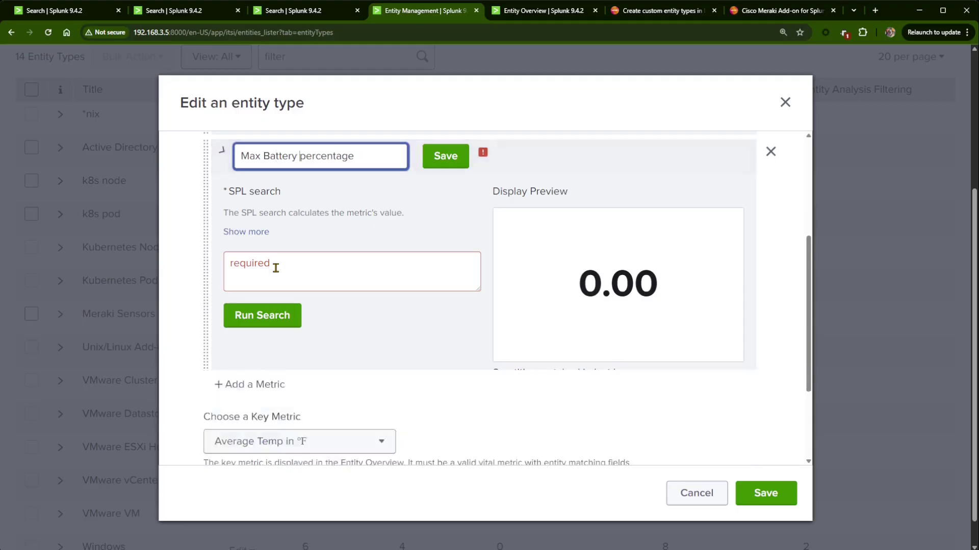
{"action": "type", "text": "P"}
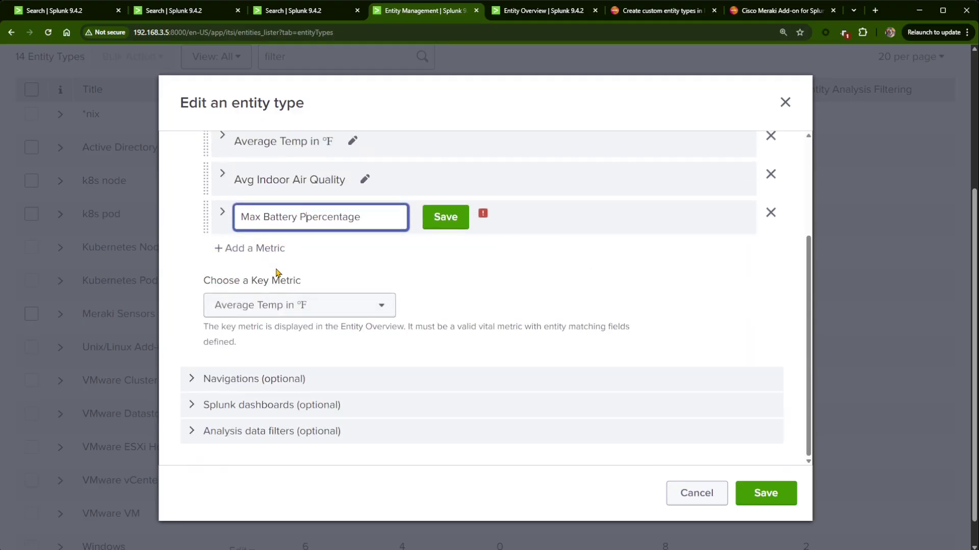
{"action": "key", "text": "Delete"}
Step: Change the new metric's name to Current Battery Percentage and expand its settings
{"action": "key", "text": "Delete"}
{"action": "key", "text": "Delete"}
{"action": "key", "text": "Delete"}
{"action": "key", "text": "Delete"}
{"action": "type", "text": "Current"}
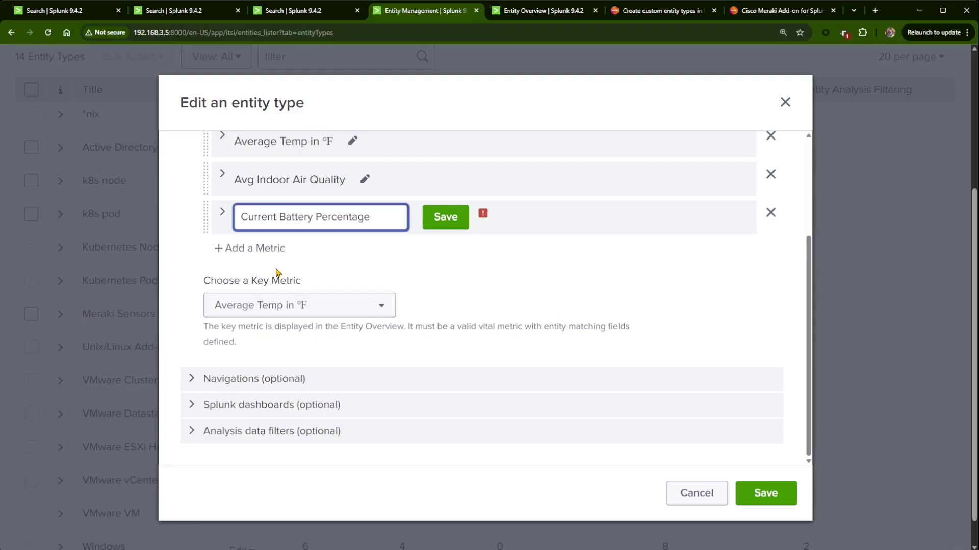
{"action": "left_click", "coordinate": [223, 212]}
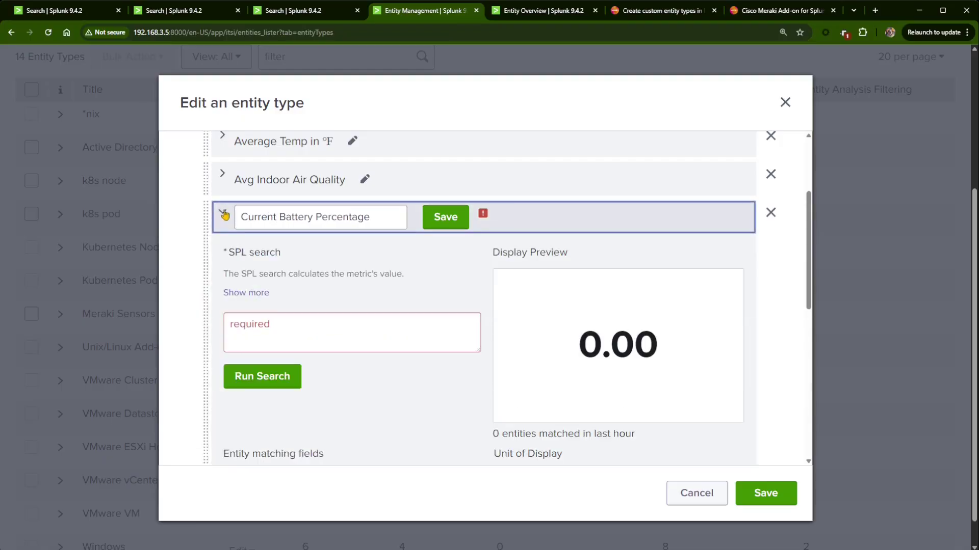
Step: Replace indoorAirQuality.score in the mstats search with the copied battery.percentage metric
{"action": "left_click", "coordinate": [311, 11]}
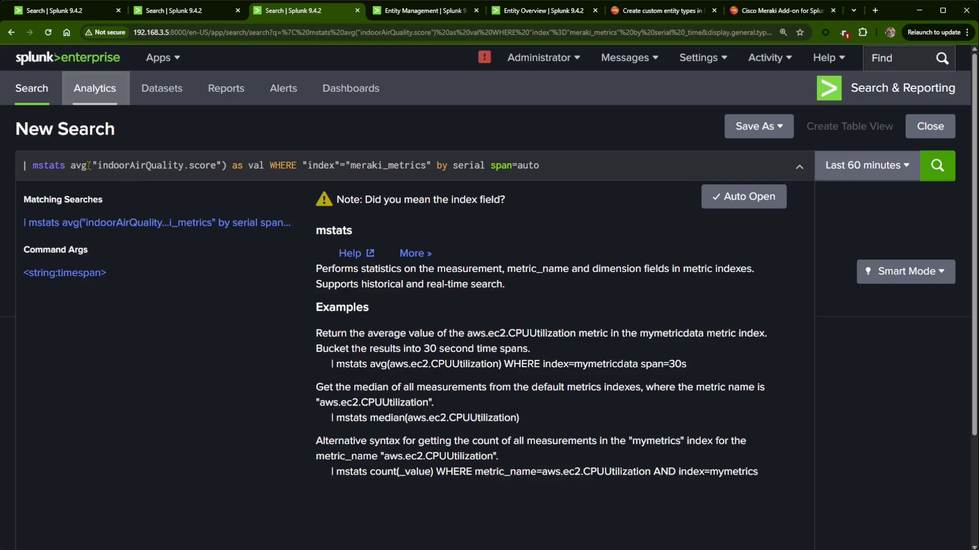
{"action": "left_click_drag", "start_coordinate": [215, 165], "coordinate": [97, 162]}
{"action": "key", "text": "ctrl+v"}
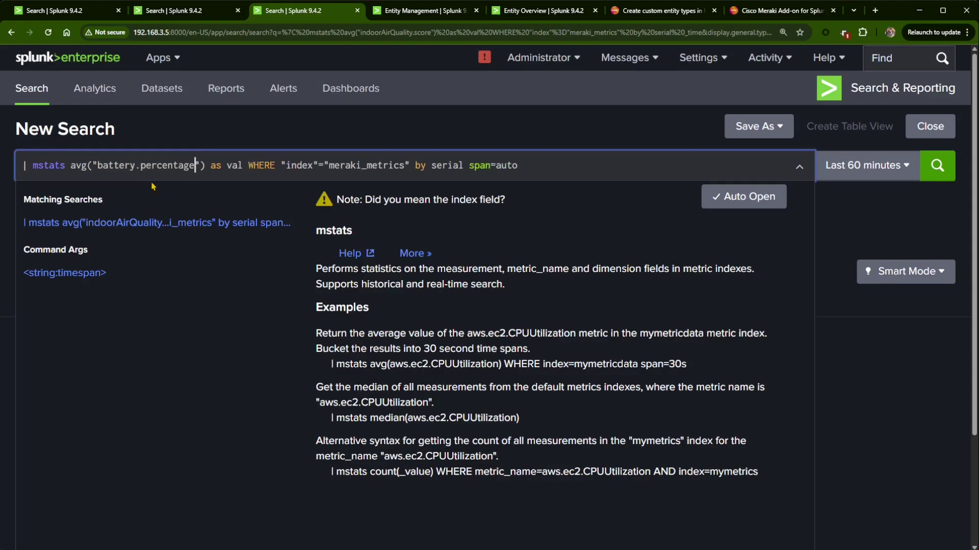
Step: Try the battery.percentage mstats search with the last aggregation instead of avg
{"action": "double_click", "coordinate": [81, 162]}
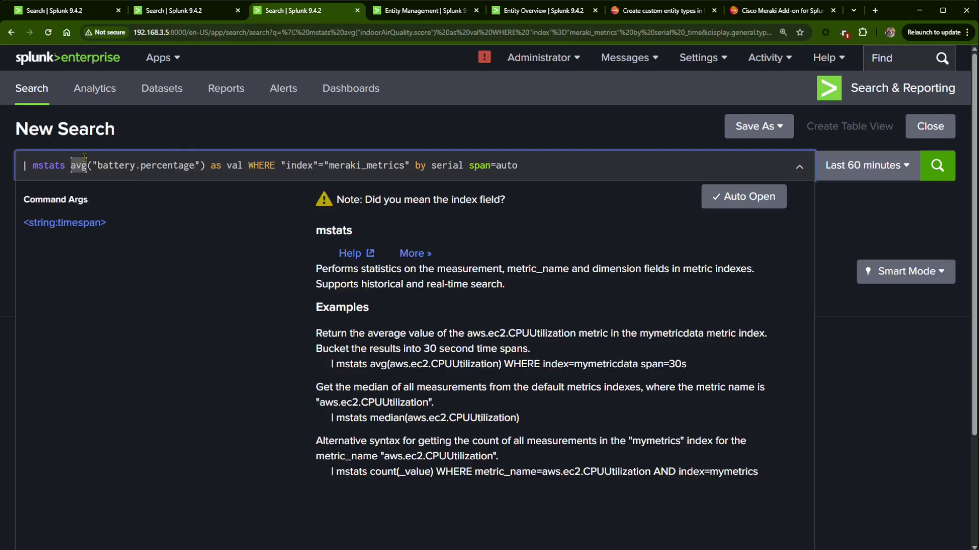
{"action": "type", "text": "max"}
{"action": "key", "text": "BackSpace"}
{"action": "key", "text": "BackSpace"}
{"action": "key", "text": "BackSpace"}
{"action": "type", "text": "last"}
{"action": "key", "text": "Return"}
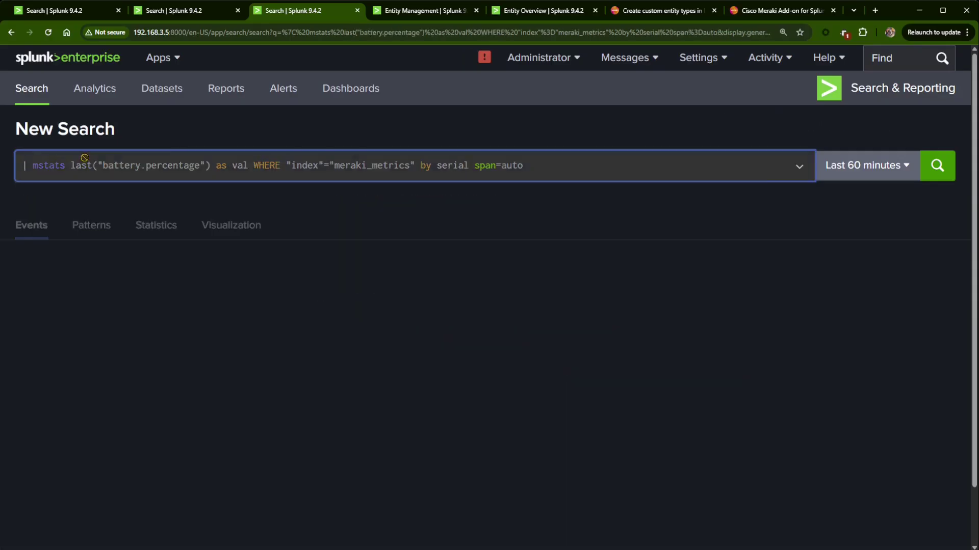
Step: Switch the battery.percentage search's aggregation to max and run it over the last 60 minutes
{"action": "key", "text": "BackSpace"}
{"action": "key", "text": "BackSpace"}
{"action": "key", "text": "BackSpace"}
{"action": "key", "text": "BackSpace"}
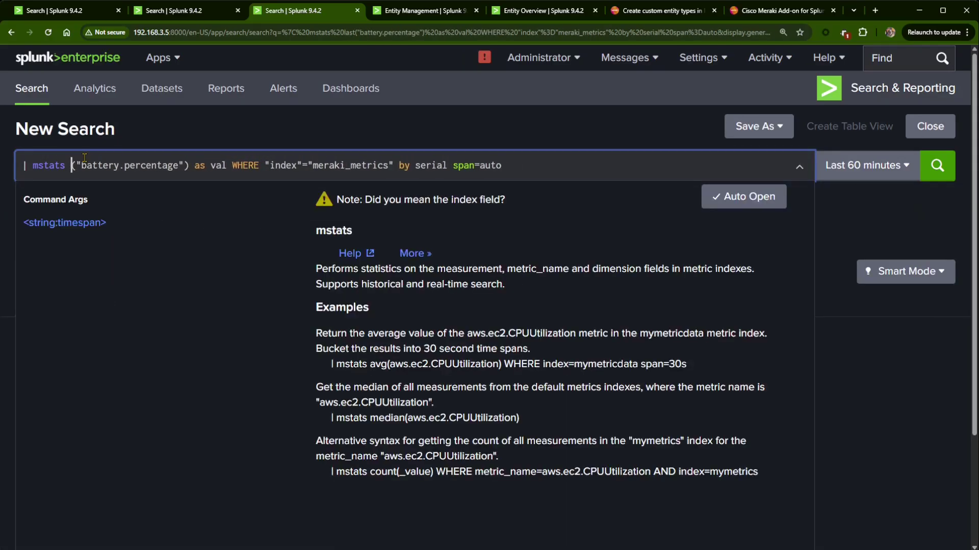
{"action": "type", "text": "max"}
{"action": "key", "text": "Return"}
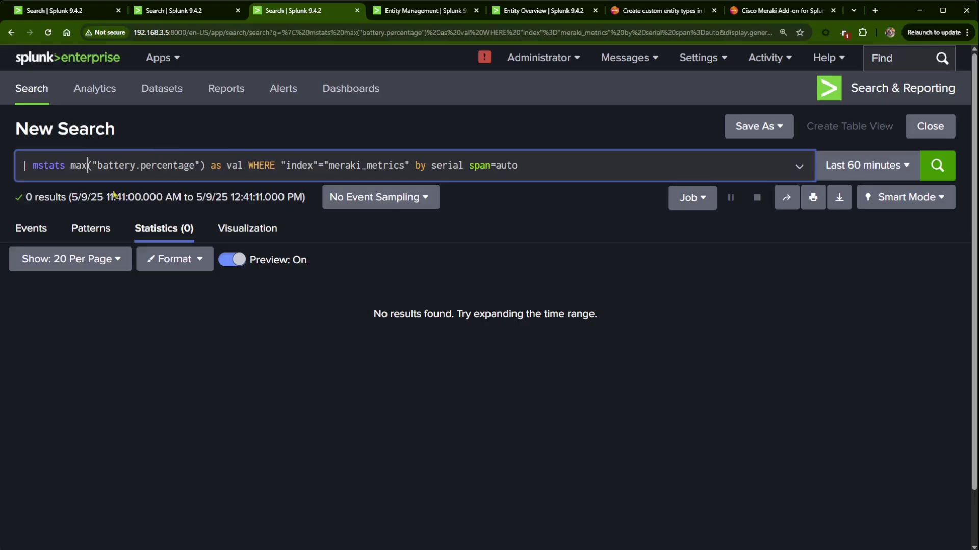
Step: Set the battery.percentage search back to the avg aggregation and rerun it over the last 4 hours
{"action": "double_click", "coordinate": [74, 166]}
{"action": "type", "text": "avg"}
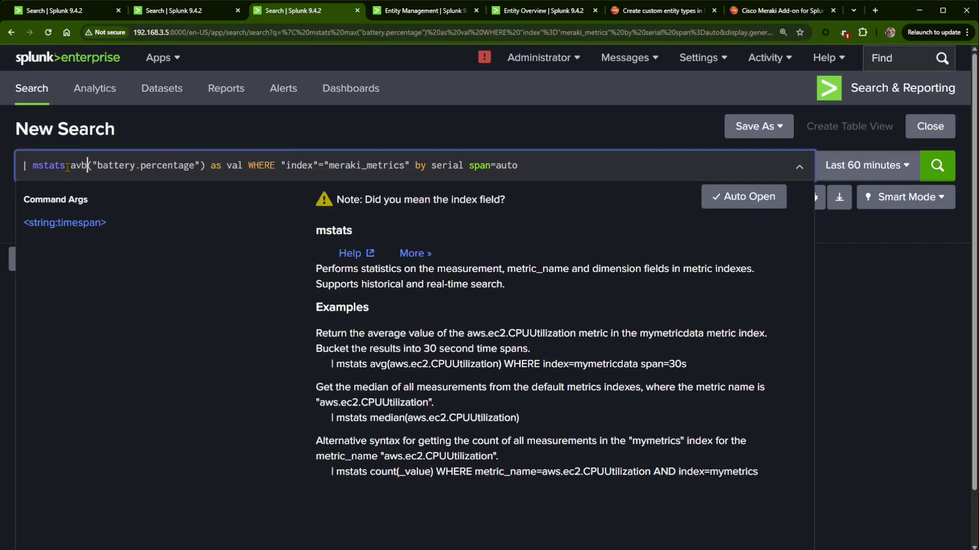
{"action": "key", "text": "Return"}
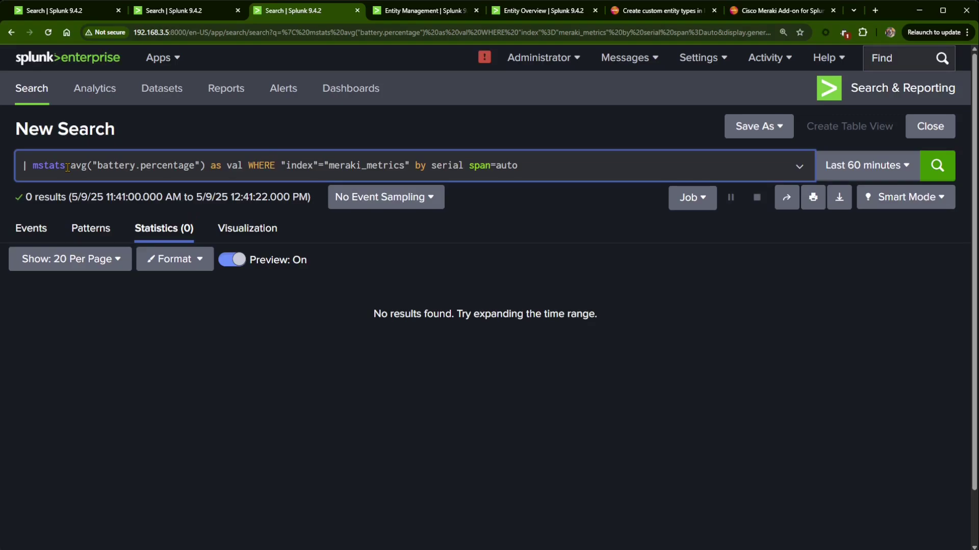
{"action": "left_click", "coordinate": [877, 166]}
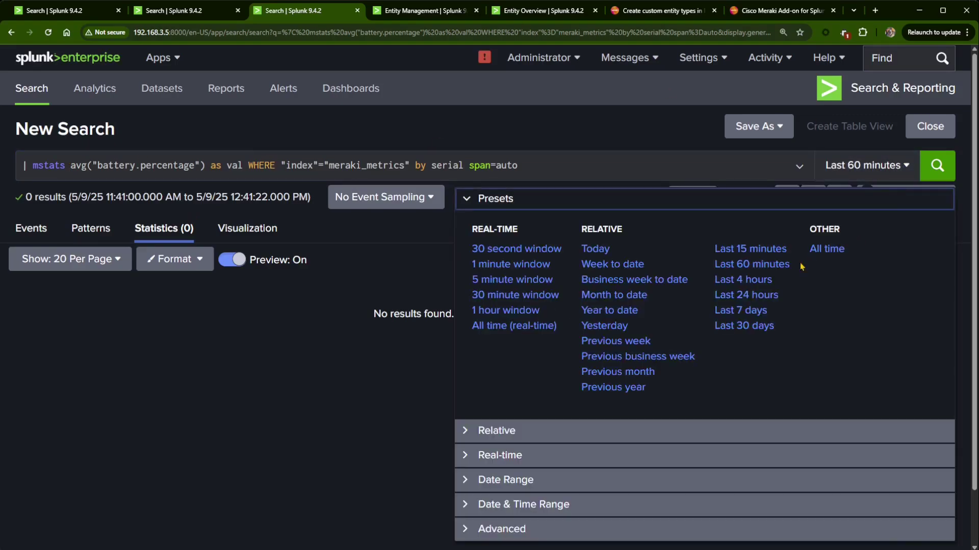
{"action": "left_click", "coordinate": [754, 281]}
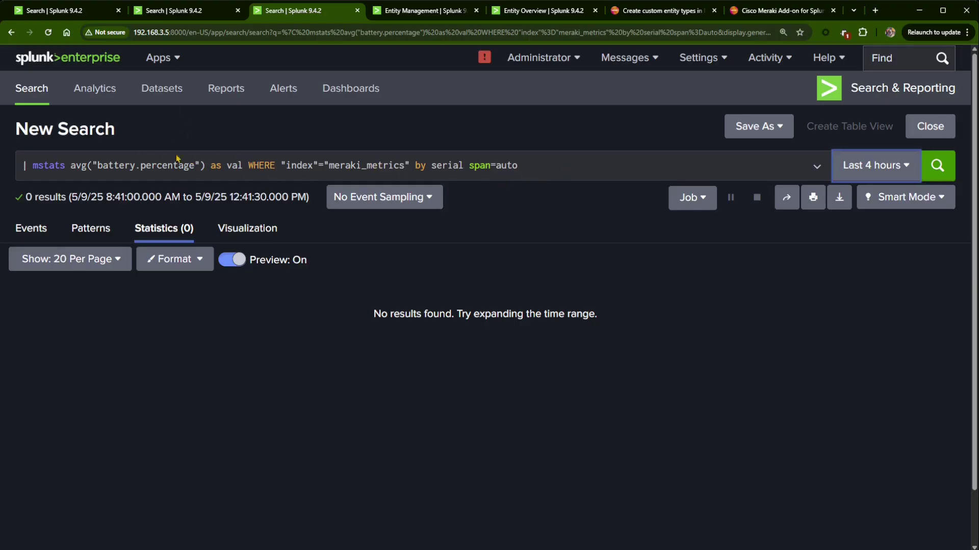
Step: Check the mcatalog metric names, and filter the Analytics Workspace by the meraki_metrics index to examine its recent metrics
{"action": "left_click", "coordinate": [193, 18]}
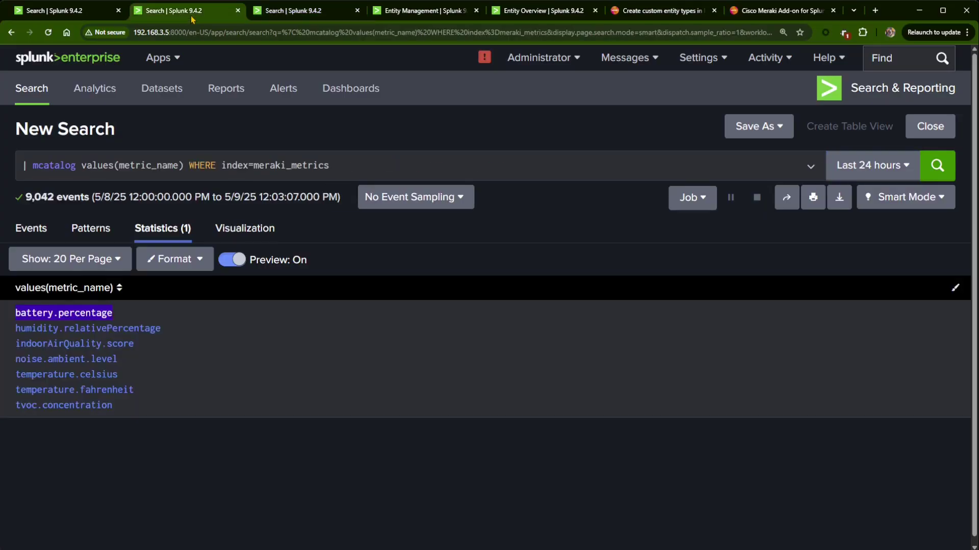
{"action": "left_click", "coordinate": [319, 10]}
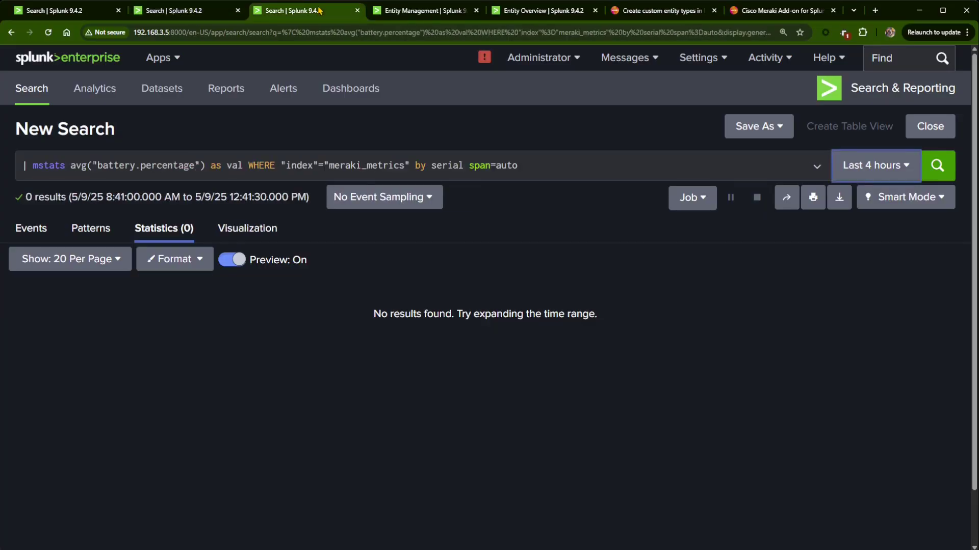
{"action": "middle_click", "coordinate": [95, 88]}
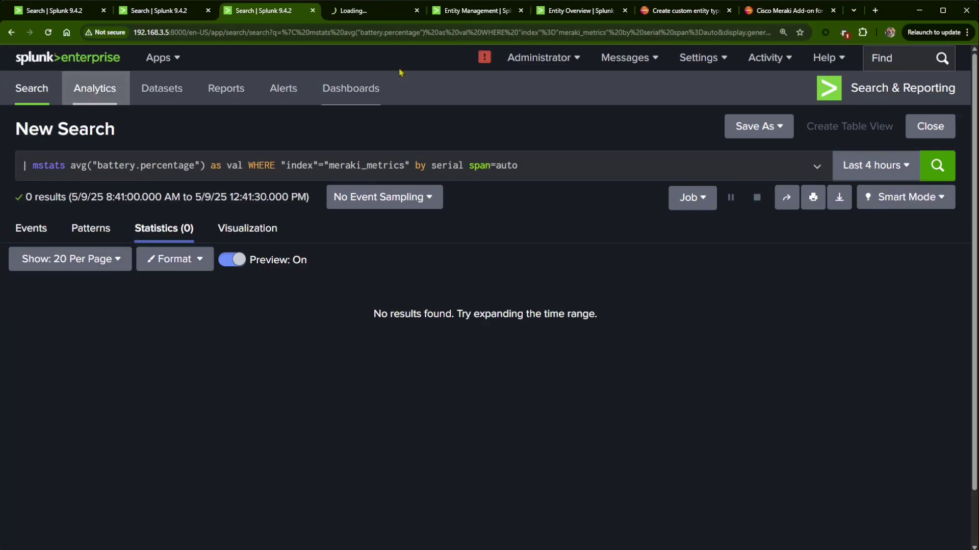
{"action": "left_click", "coordinate": [365, 11]}
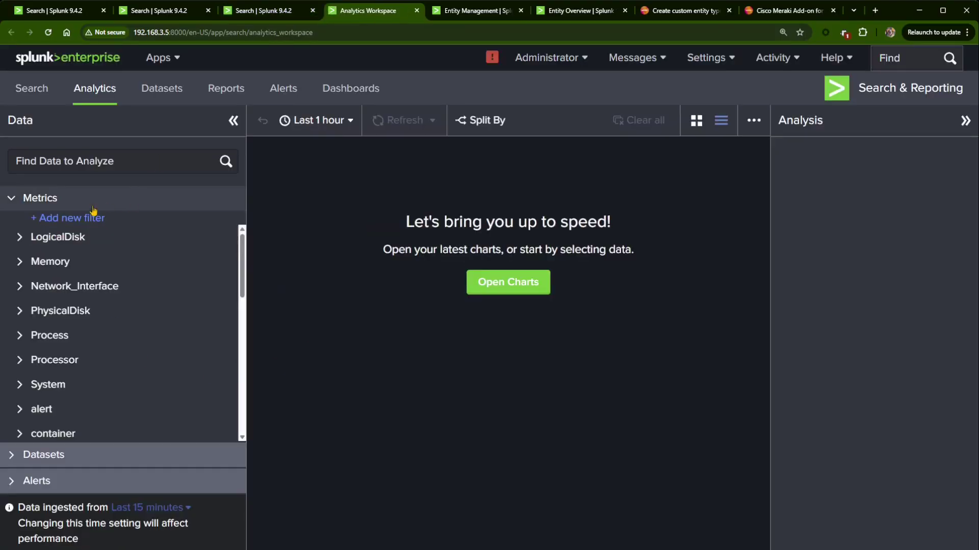
{"action": "left_click", "coordinate": [78, 219]}
{"action": "left_click", "coordinate": [192, 270]}
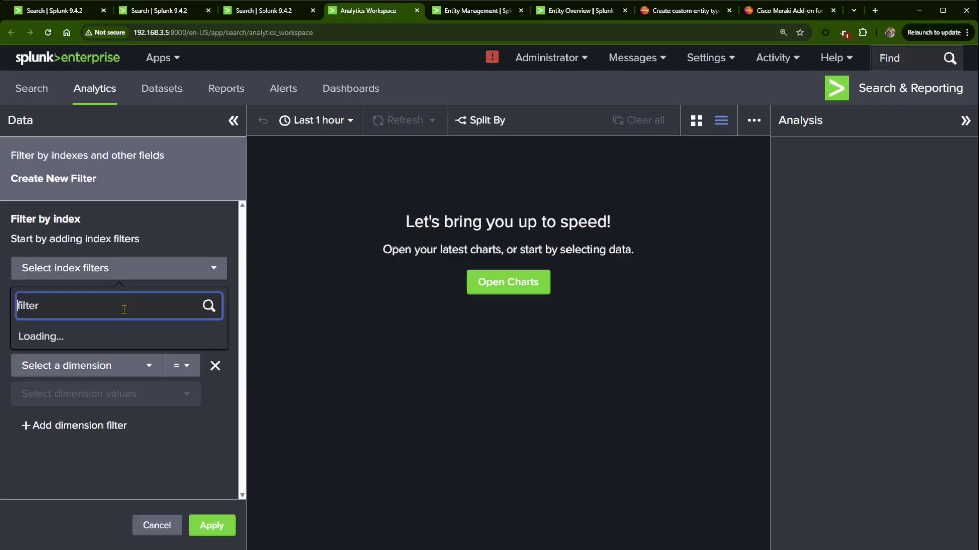
{"action": "left_click", "coordinate": [66, 460]}
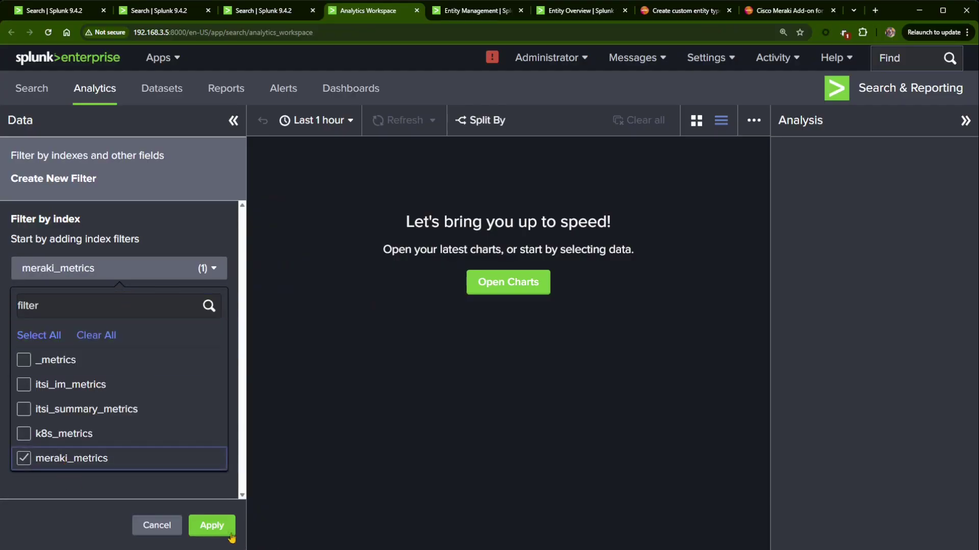
{"action": "left_click", "coordinate": [200, 525]}
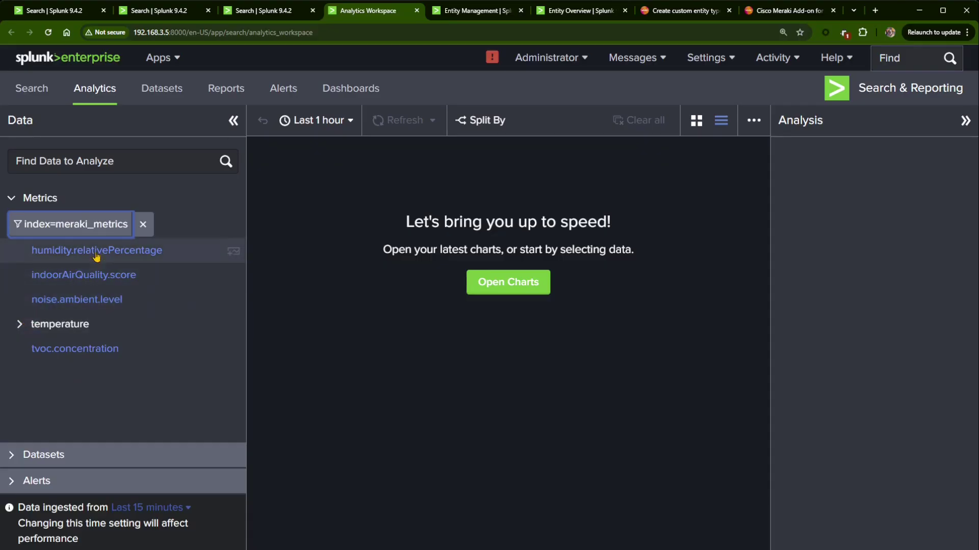
{"action": "left_click", "coordinate": [21, 327]}
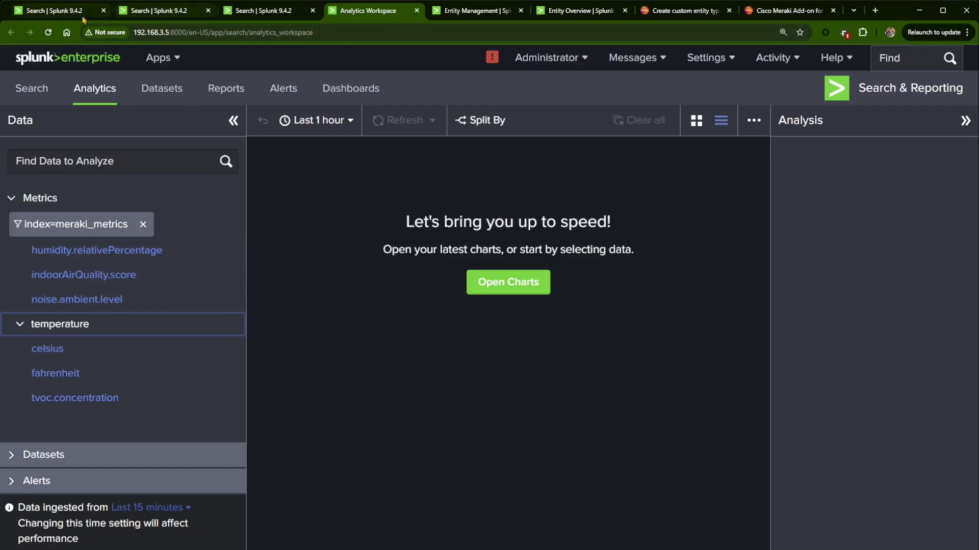
Step: Rerun the battery.percentage mstats search over the last 24 hours
{"action": "left_click", "coordinate": [281, 15]}
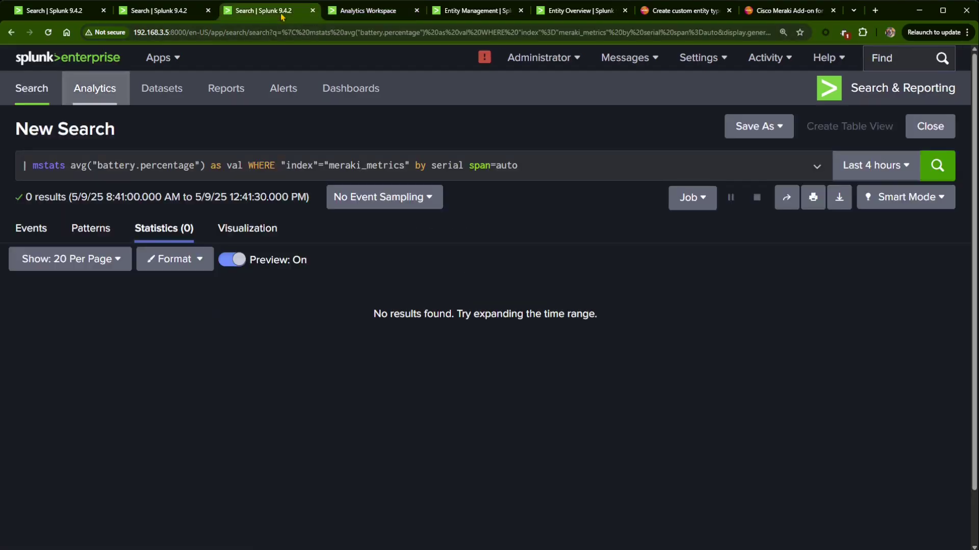
{"action": "left_click", "coordinate": [873, 165]}
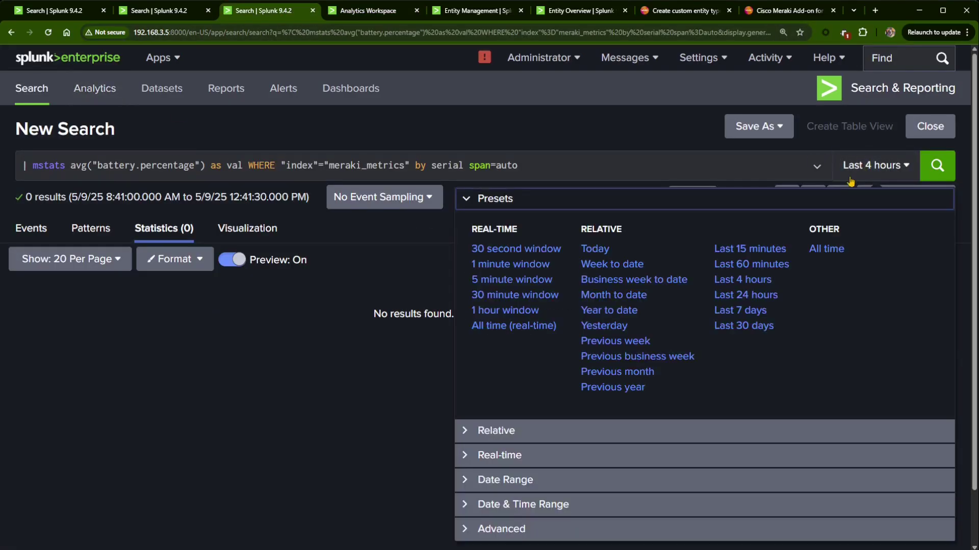
{"action": "left_click", "coordinate": [756, 295]}
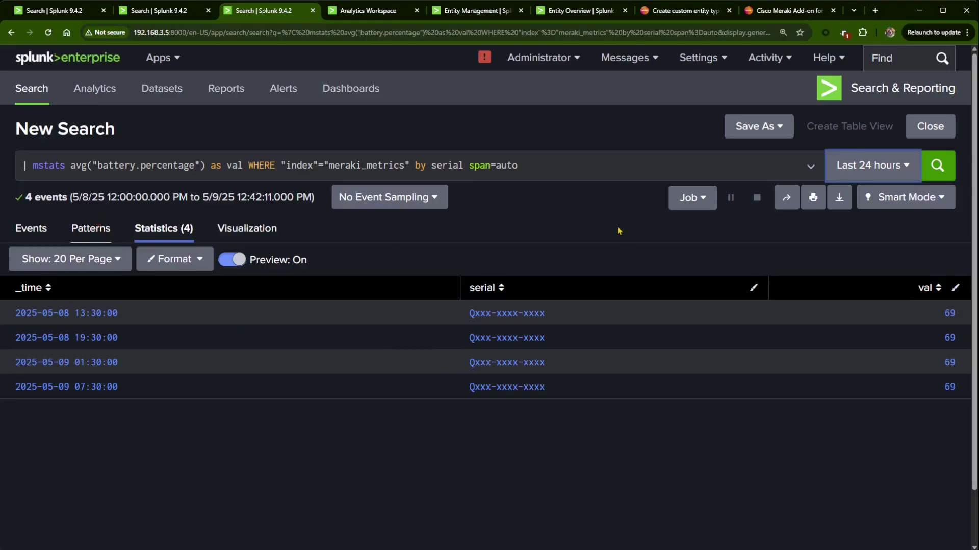
Step: Change the aggregation from avg to max in the 24-hour battery.percentage search and run it
{"action": "left_click", "coordinate": [86, 162]}
{"action": "key", "text": "BackSpace"}
{"action": "key", "text": "BackSpace"}
{"action": "key", "text": "BackSpace"}
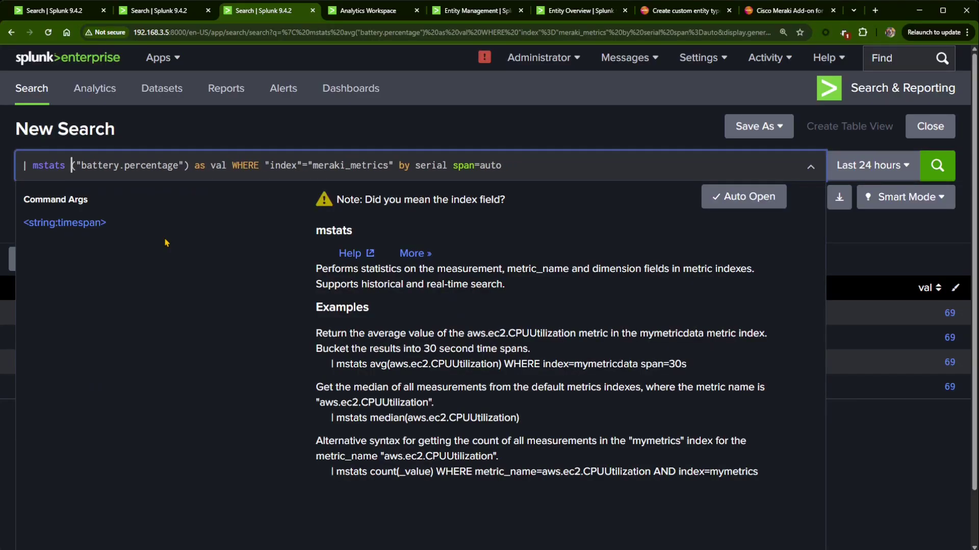
{"action": "type", "text": "max"}
{"action": "key", "text": "Return"}
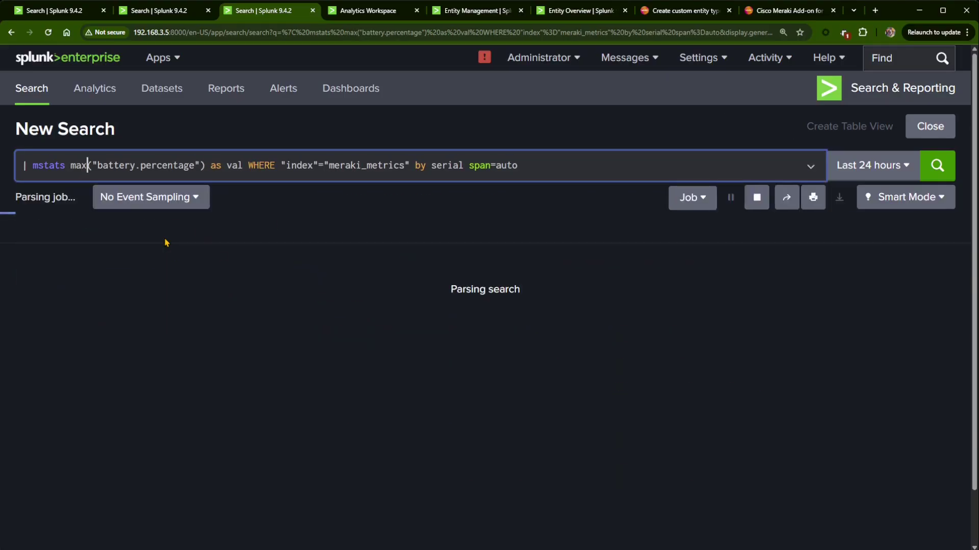
Step: Try the last aggregation in the 24-hour battery.percentage search
{"action": "key", "text": "BackSpace"}
{"action": "key", "text": "BackSpace"}
{"action": "key", "text": "BackSpace"}
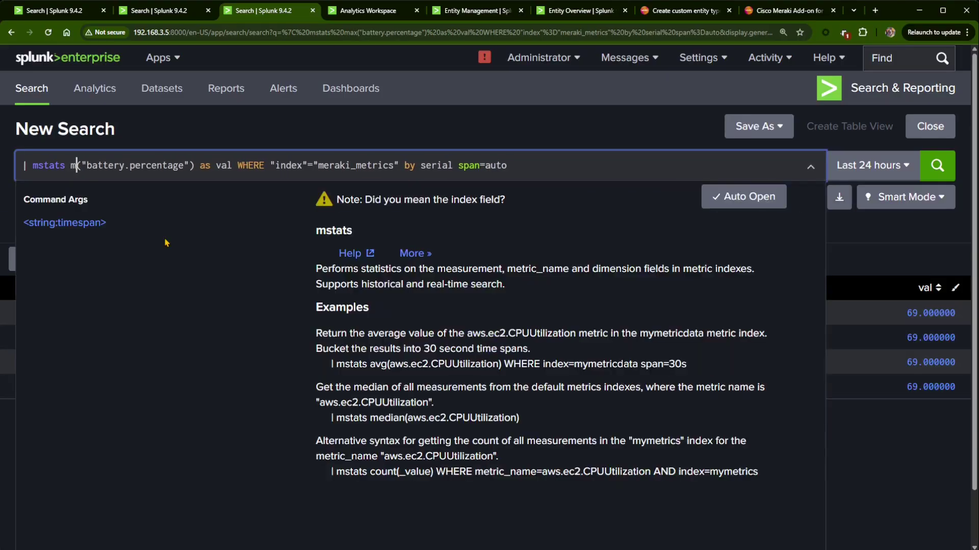
{"action": "type", "text": "last"}
{"action": "key", "text": "Return"}
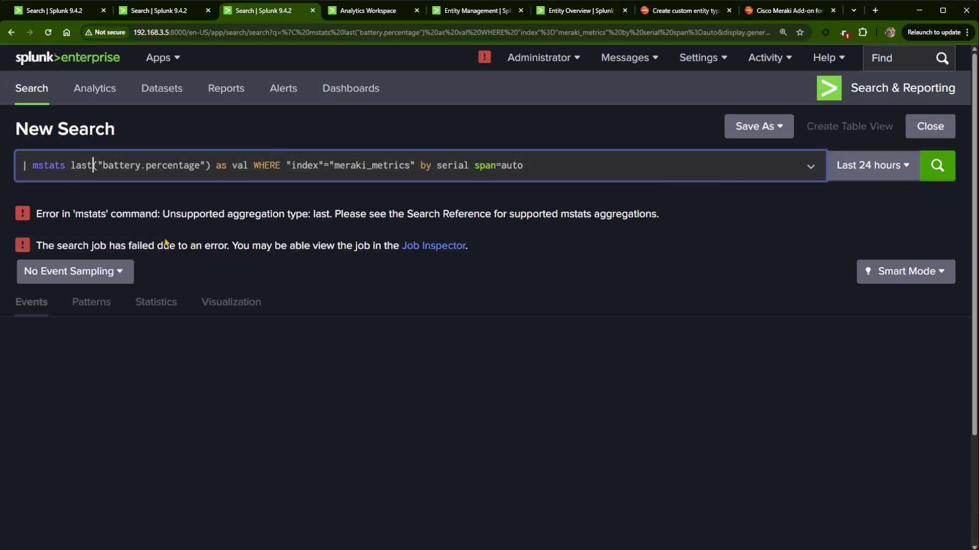
Step: Restore the max aggregation in the battery.percentage search and rerun it to examine the battery values
{"action": "key", "text": "BackSpace"}
{"action": "key", "text": "BackSpace"}
{"action": "key", "text": "BackSpace"}
{"action": "key", "text": "BackSpace"}
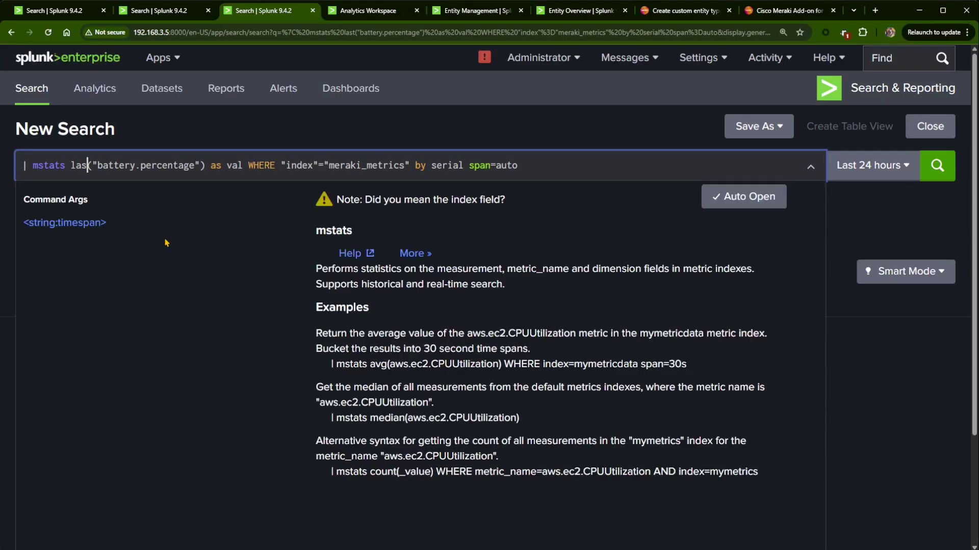
{"action": "type", "text": "max"}
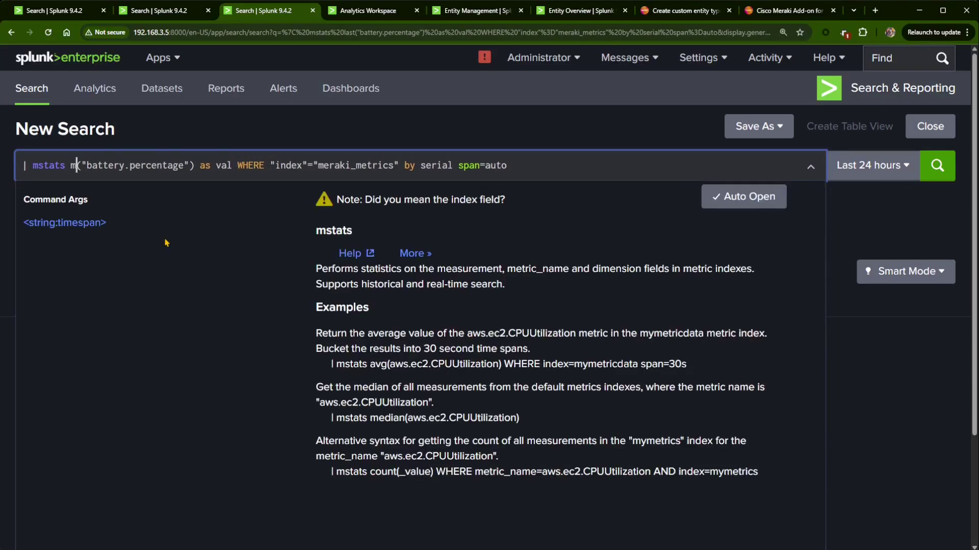
{"action": "key", "text": "Return"}
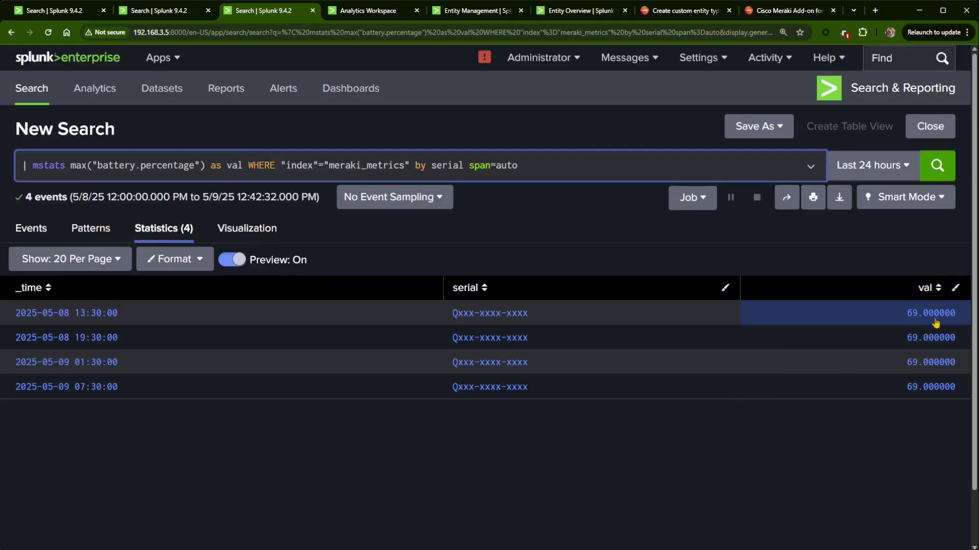
Step: Set the battery.percentage search's aggregation to min and run it over the last 24 hours
{"action": "key", "text": "BackSpace"}
{"action": "key", "text": "BackSpace"}
{"action": "key", "text": "BackSpace"}
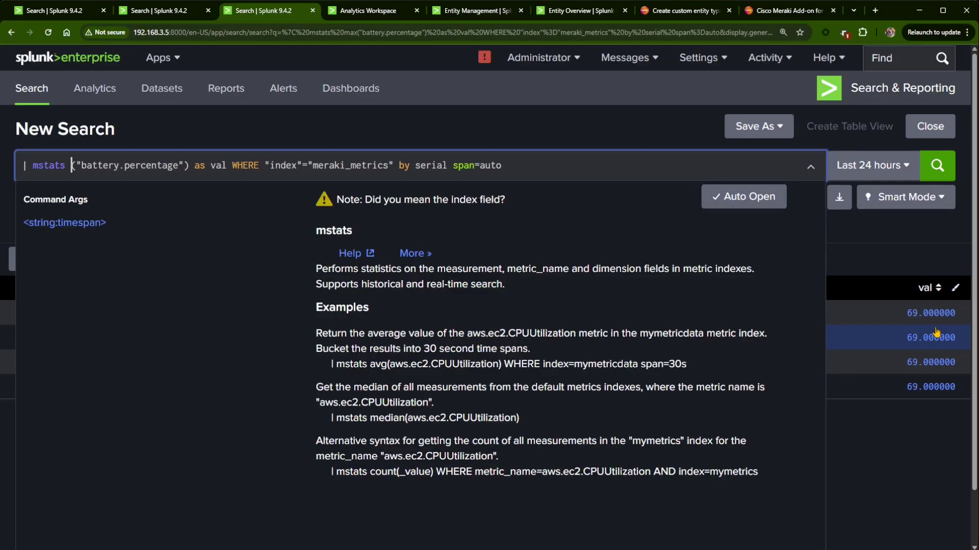
{"action": "type", "text": "min"}
{"action": "key", "text": "Return"}
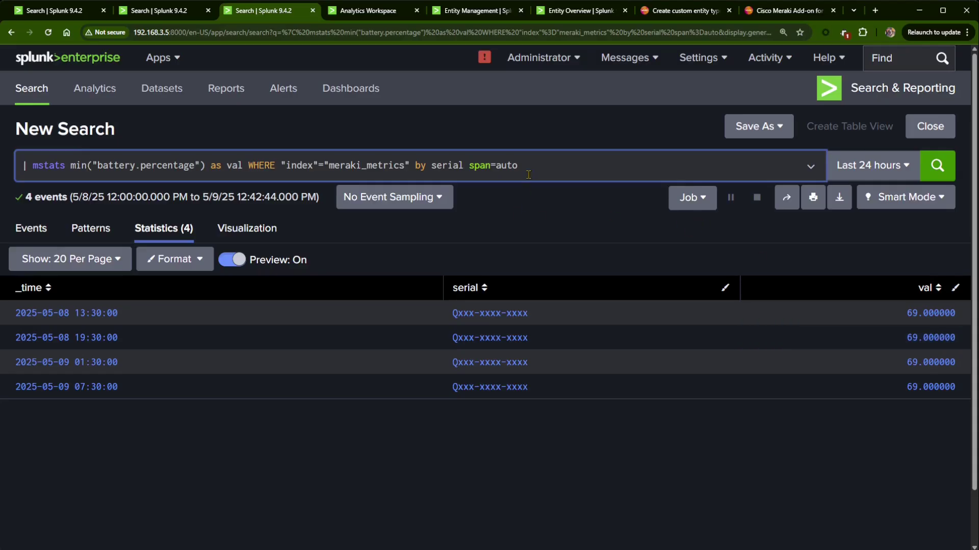
Step: Copy the min battery.percentage query into the Current Battery Percentage metric's SPL search in the entity type editor and run it
{"action": "key", "text": "ctrl+a"}
{"action": "key", "text": "ctrl+c"}
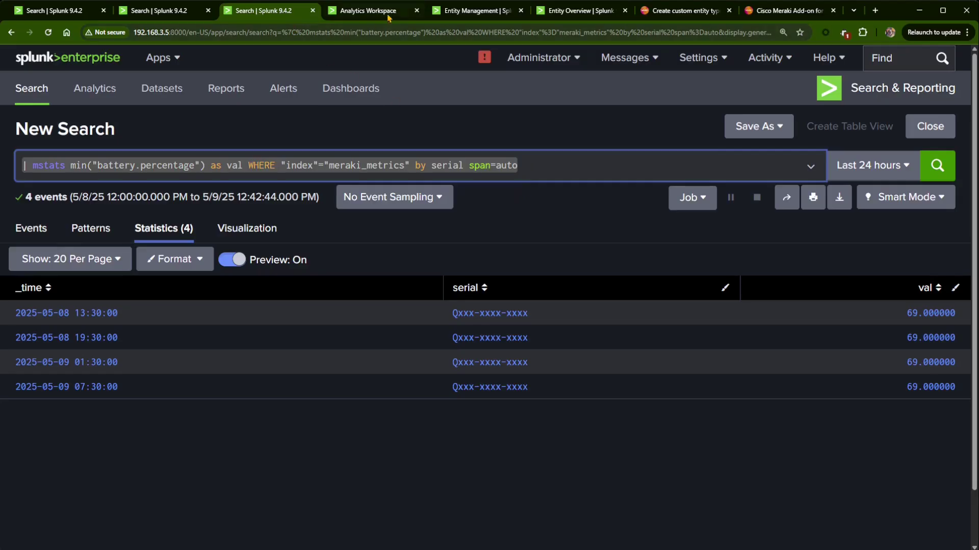
{"action": "left_click", "coordinate": [473, 12]}
{"action": "left_click", "coordinate": [299, 321]}
{"action": "key", "text": "ctrl+v"}
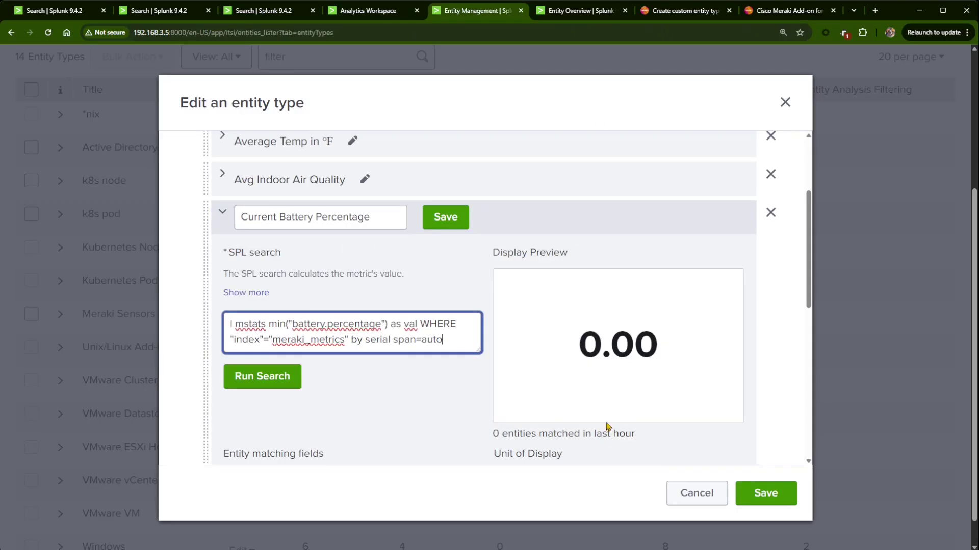
{"action": "left_click", "coordinate": [261, 376]}
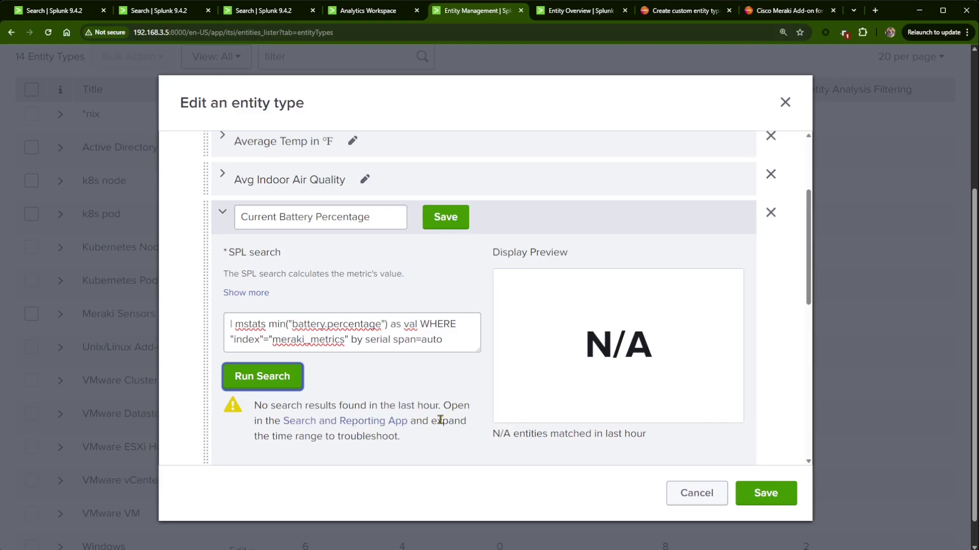
{"action": "scroll", "coordinate": [426, 415], "scroll_direction": "down", "scroll_amount": 1}
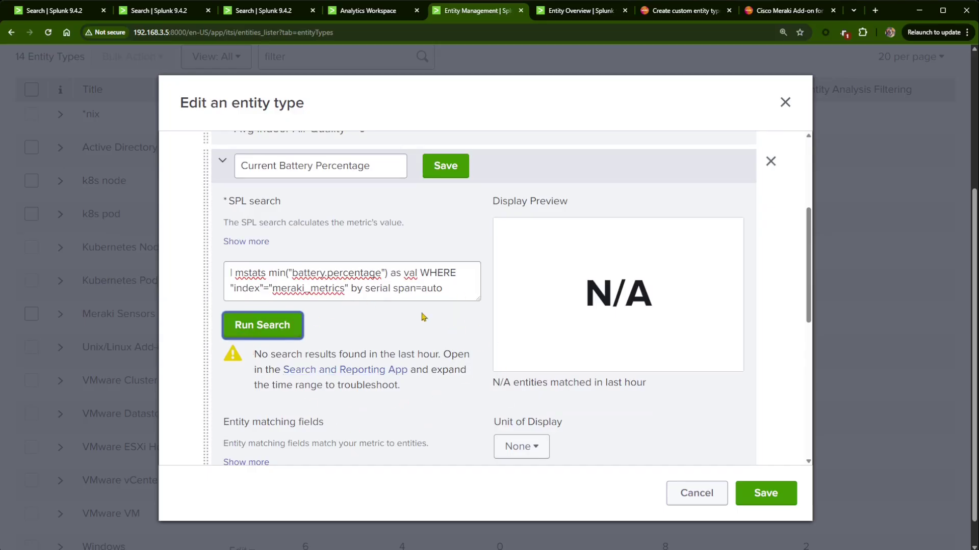
{"action": "scroll", "coordinate": [344, 361], "scroll_direction": "down", "scroll_amount": 3}
{"action": "scroll", "coordinate": [313, 366], "scroll_direction": "up", "scroll_amount": 2}
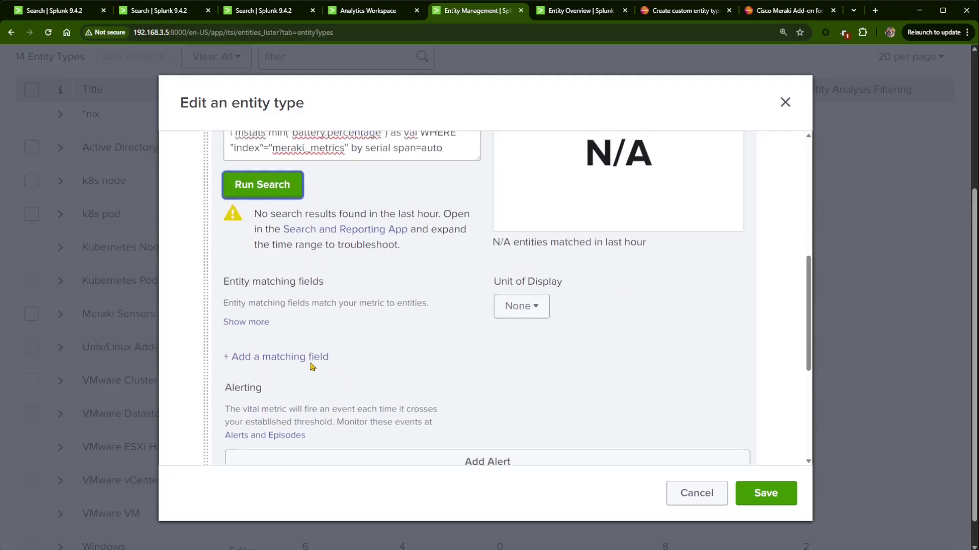
Step: Save the Current Battery Percentage metric's name and match its serial field to the entity_name alias
{"action": "left_click", "coordinate": [455, 241]}
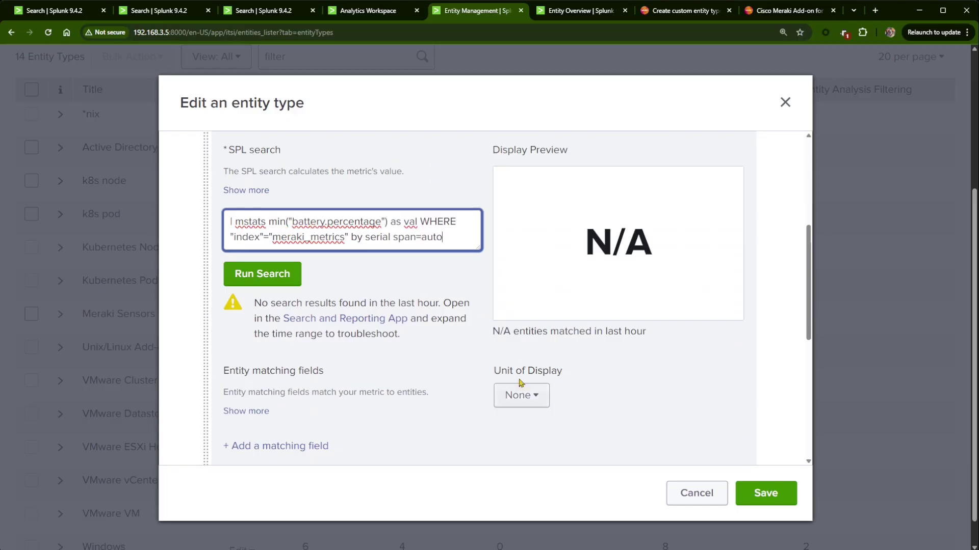
{"action": "scroll", "coordinate": [456, 381], "scroll_direction": "down", "scroll_amount": 4}
{"action": "scroll", "coordinate": [316, 369], "scroll_direction": "up", "scroll_amount": 6}
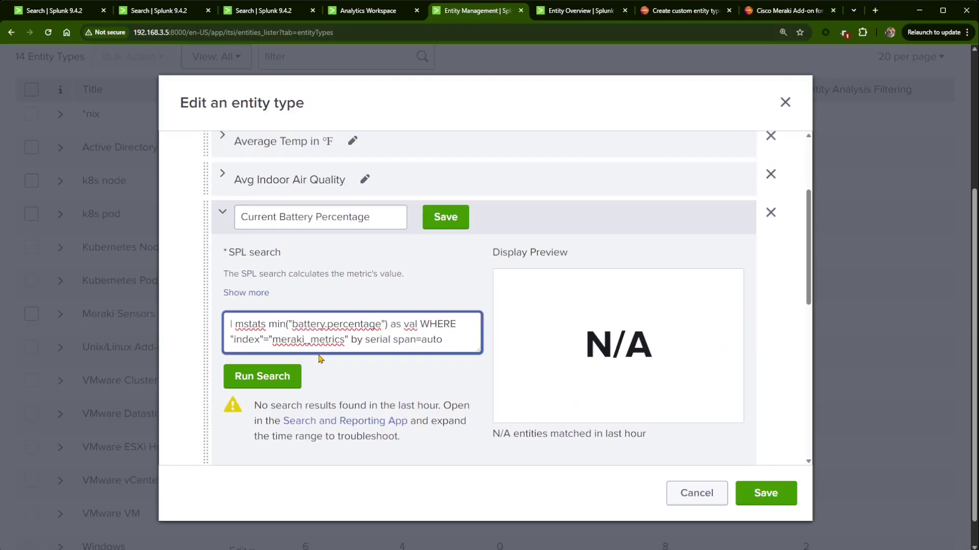
{"action": "left_click", "coordinate": [451, 218]}
{"action": "scroll", "coordinate": [409, 380], "scroll_direction": "down", "scroll_amount": 5}
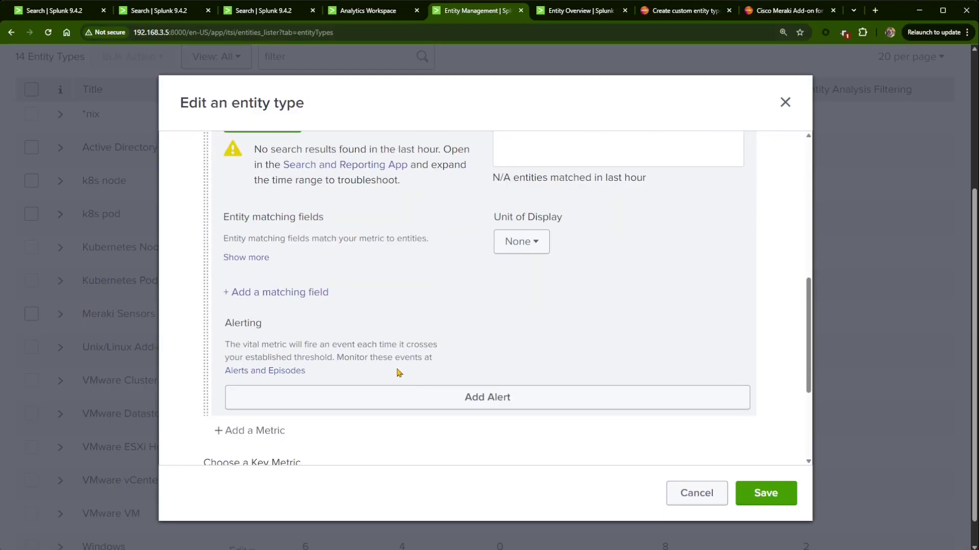
{"action": "left_click", "coordinate": [295, 292]}
{"action": "left_click", "coordinate": [288, 296]}
{"action": "type", "text": "serial"}
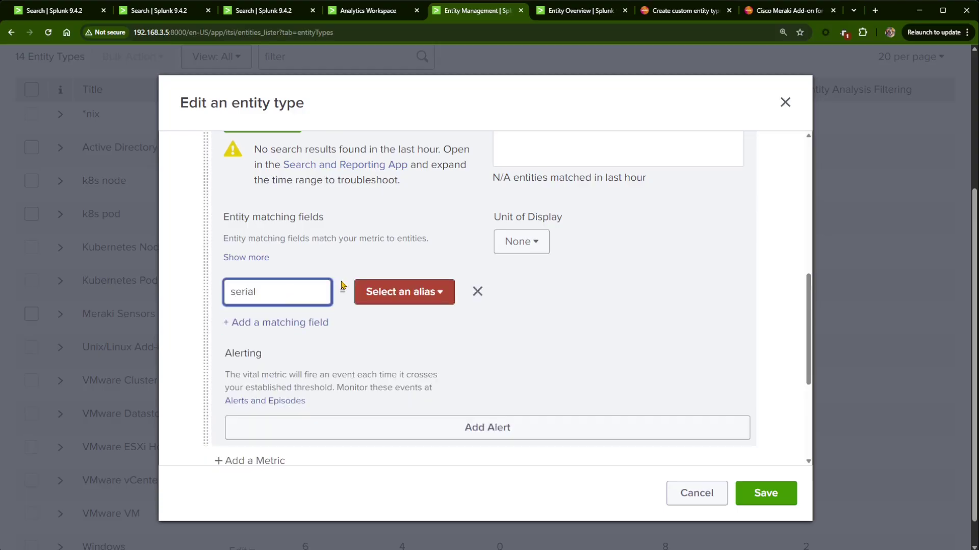
{"action": "left_click", "coordinate": [402, 293]}
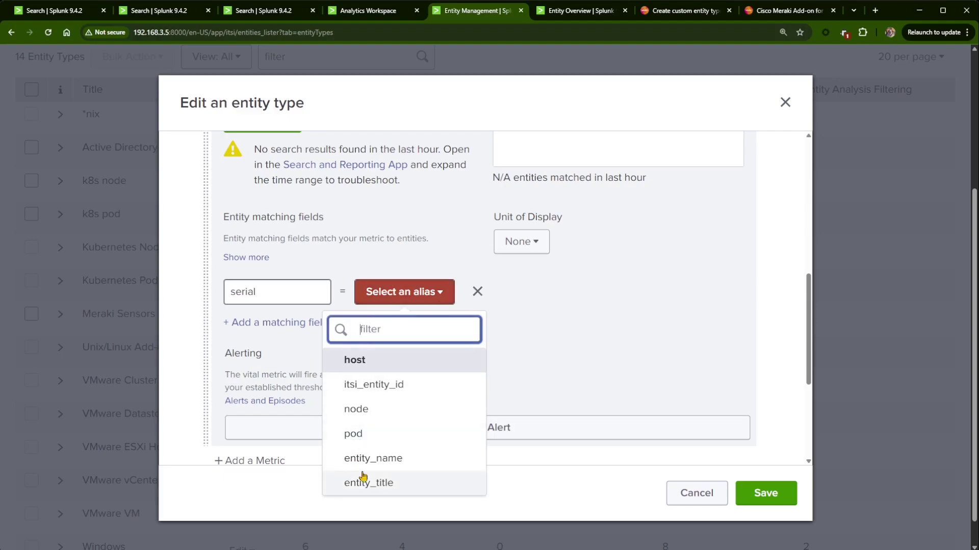
{"action": "left_click", "coordinate": [377, 464]}
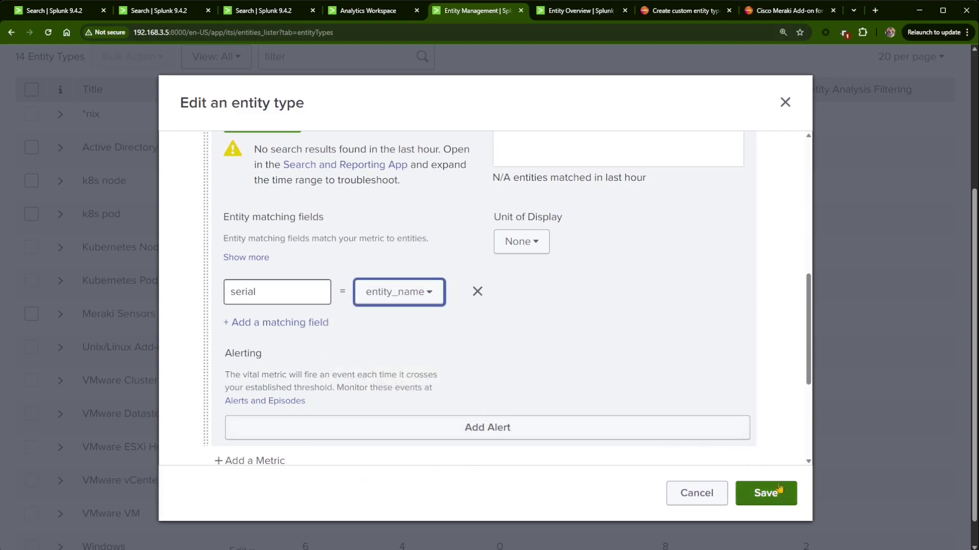
Step: Collapse the Current Battery Percentage metric and save the updated Meraki Sensors entity type
{"action": "scroll", "coordinate": [683, 382], "scroll_direction": "up", "scroll_amount": 7}
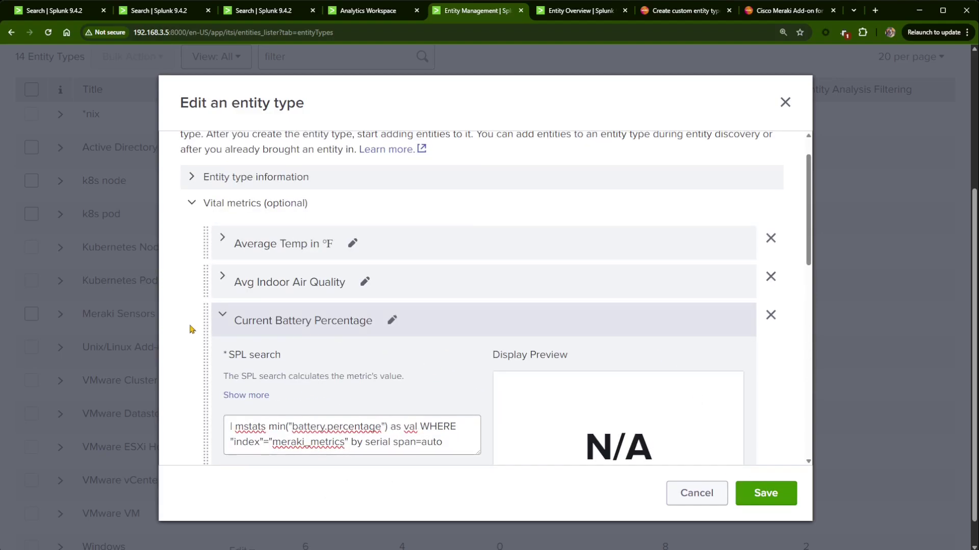
{"action": "left_click", "coordinate": [222, 314]}
{"action": "left_click", "coordinate": [769, 497]}
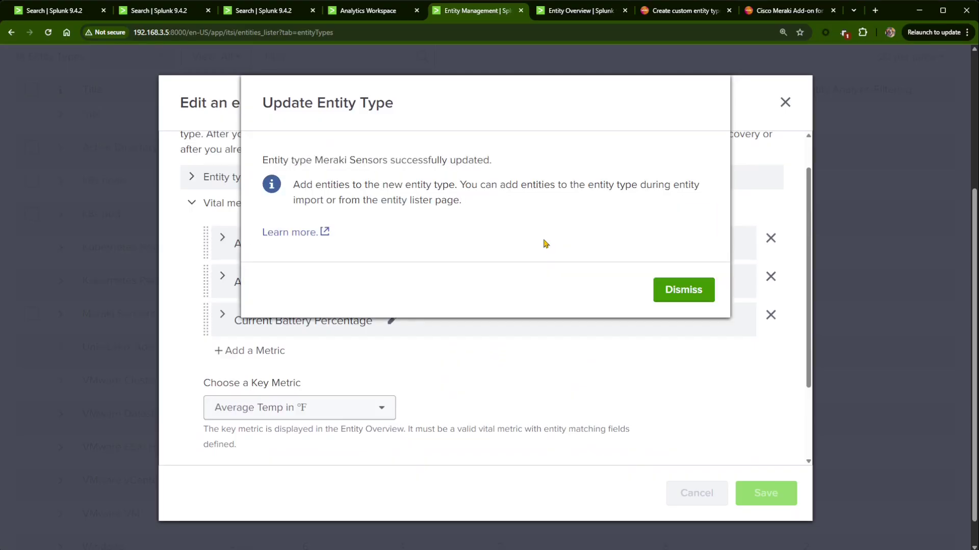
{"action": "left_click", "coordinate": [689, 298]}
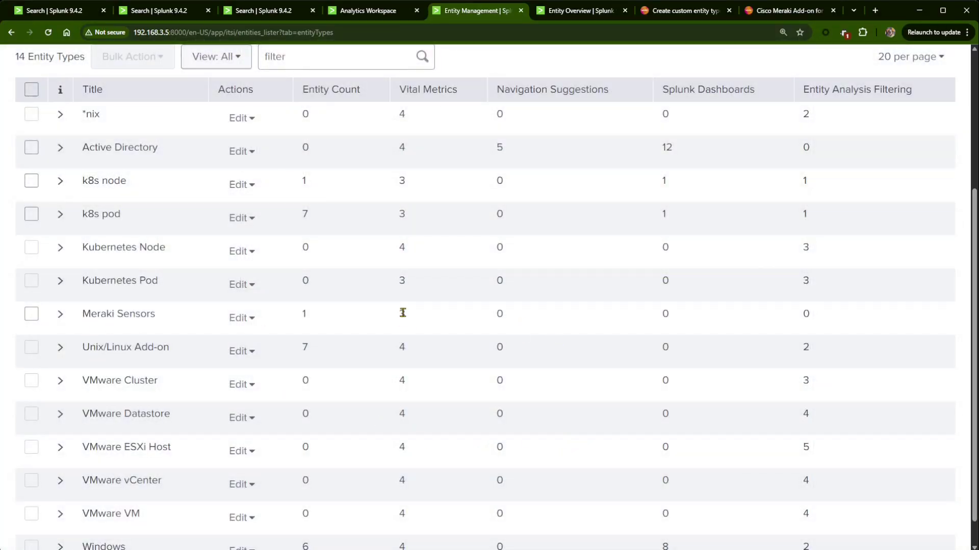
Step: Reload the Meraki Sensors group in the Entity Overview to examine its vital metrics
{"action": "left_click", "coordinate": [578, 12]}
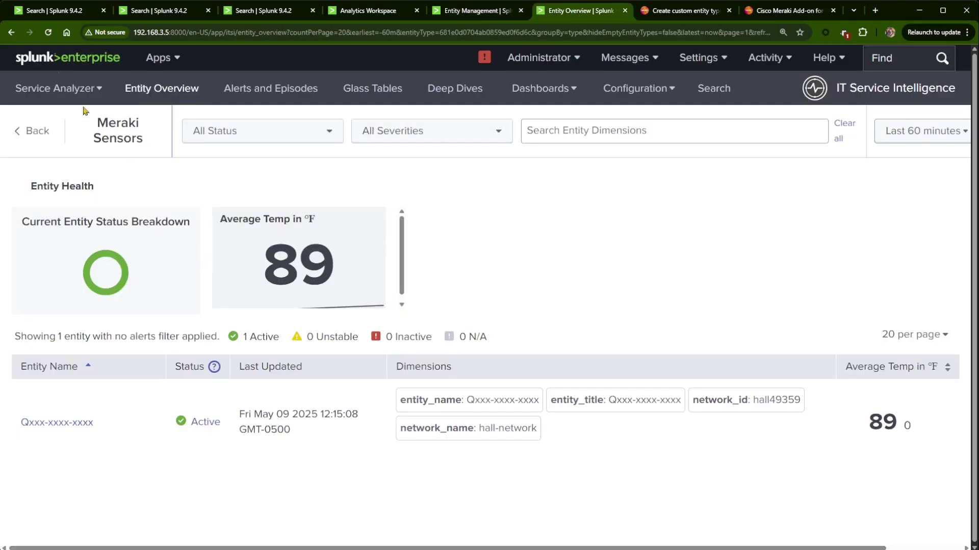
{"action": "left_click", "coordinate": [31, 131]}
{"action": "scroll", "coordinate": [158, 361], "scroll_direction": "down", "scroll_amount": 3}
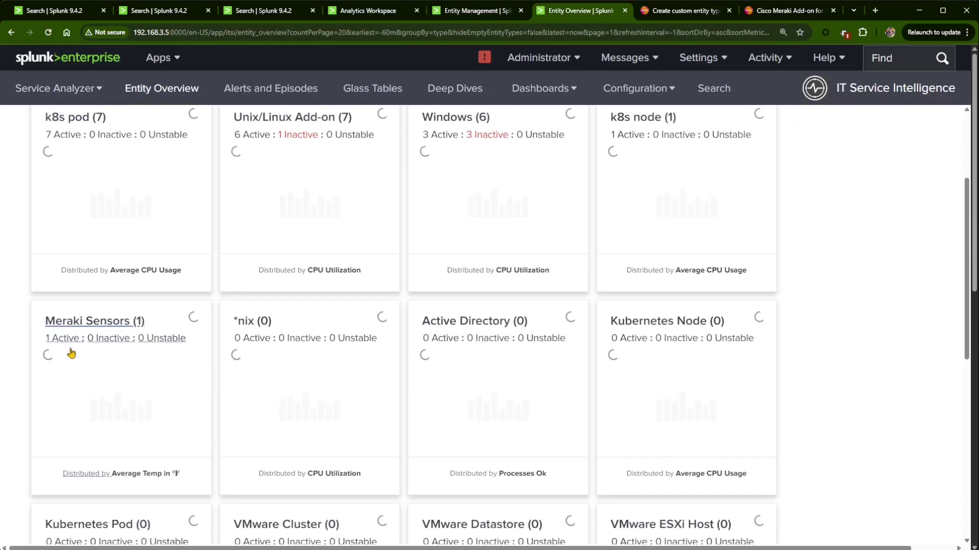
{"action": "left_click", "coordinate": [79, 338]}
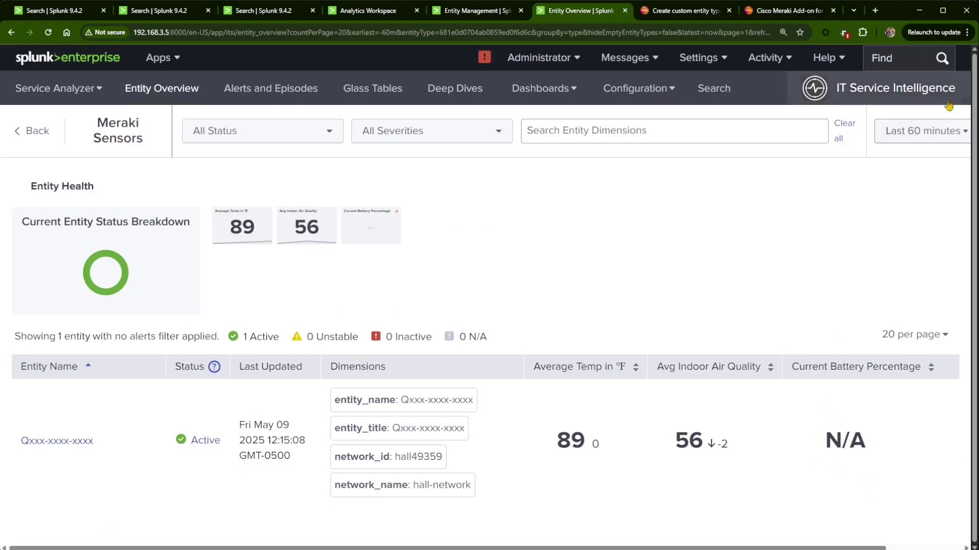
Step: View the Meraki Sensors entity overview over the last 4 hours and over the last 24 hours
{"action": "left_click", "coordinate": [922, 131]}
{"action": "left_click", "coordinate": [482, 250]}
{"action": "left_click", "coordinate": [395, 164]}
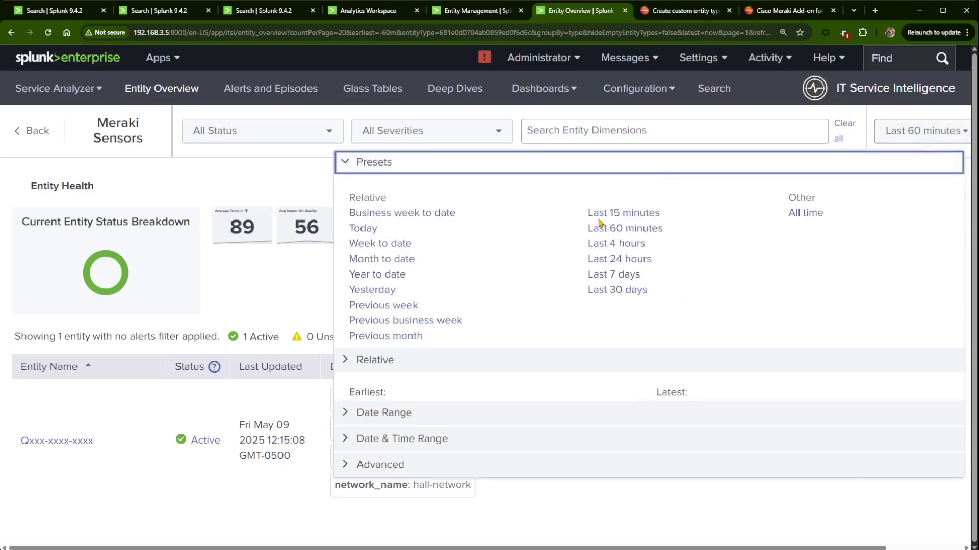
{"action": "left_click", "coordinate": [637, 246]}
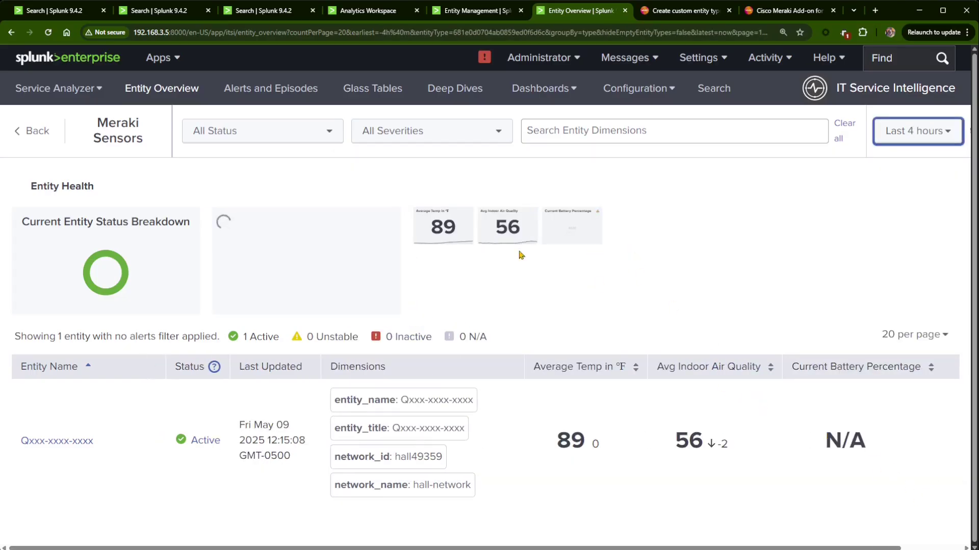
{"action": "left_click", "coordinate": [945, 131]}
{"action": "left_click", "coordinate": [622, 258]}
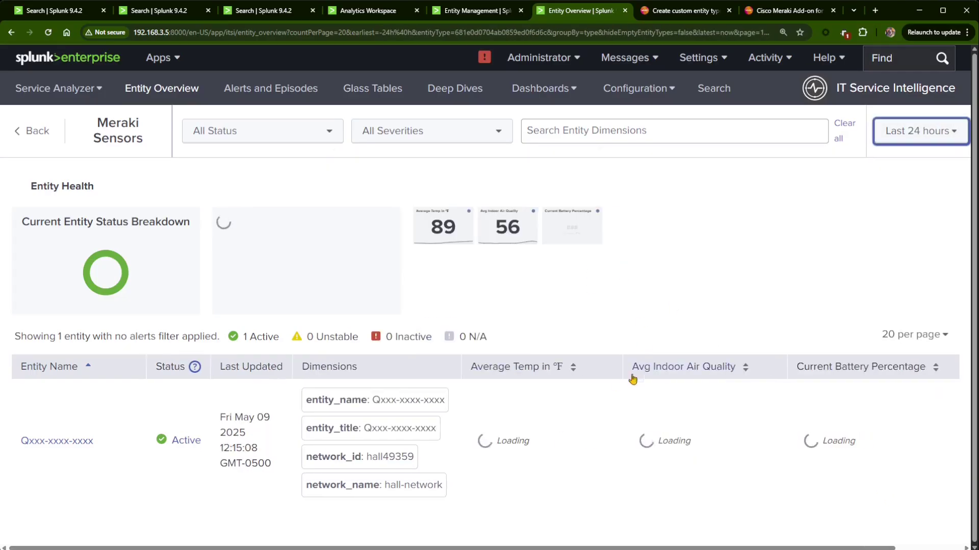
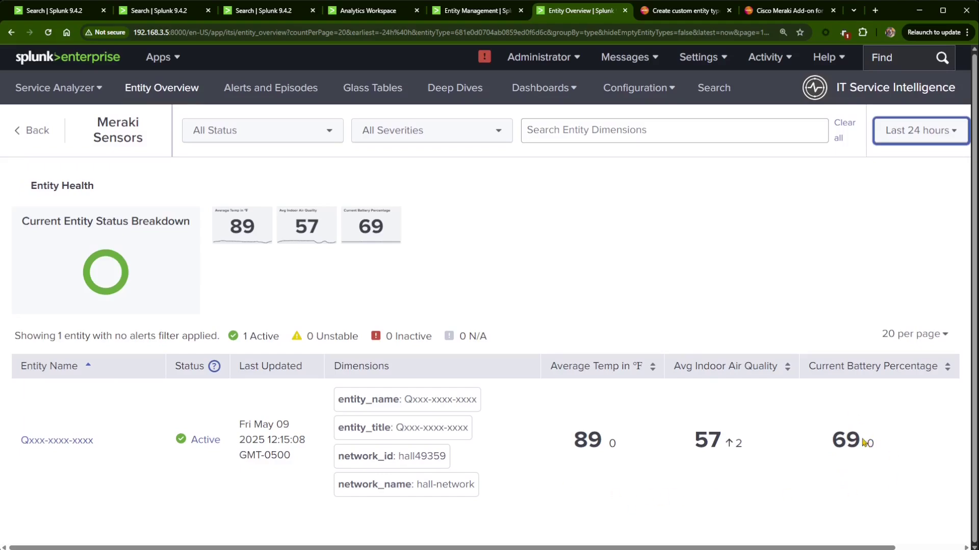
Step: Copy the temperature.celsius metric name from the mcatalog search results
{"action": "left_click", "coordinate": [367, 10]}
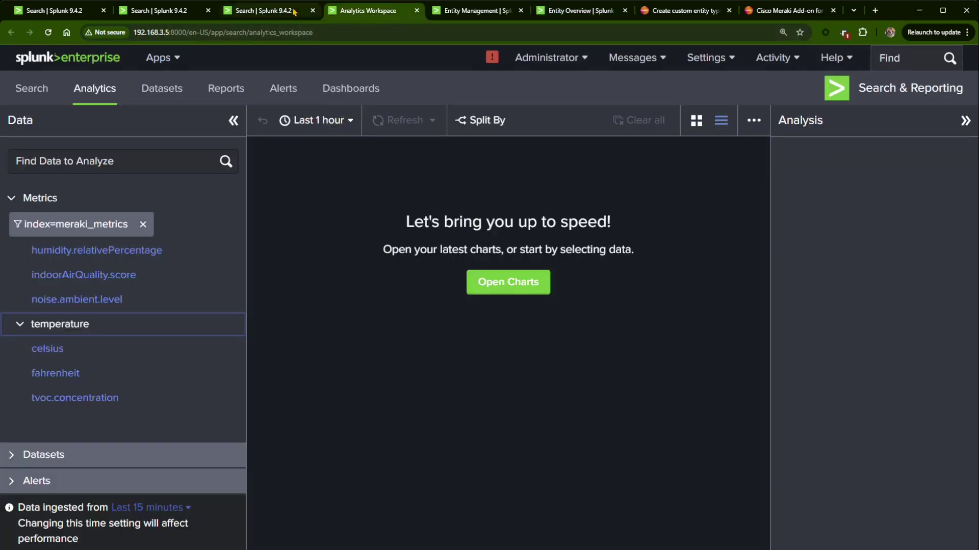
{"action": "left_click", "coordinate": [274, 13]}
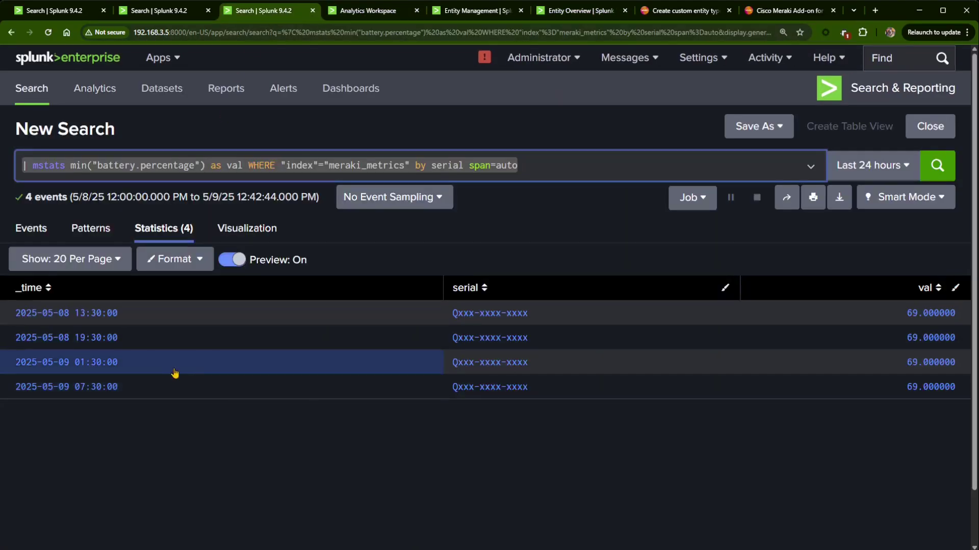
{"action": "left_click", "coordinate": [150, 11]}
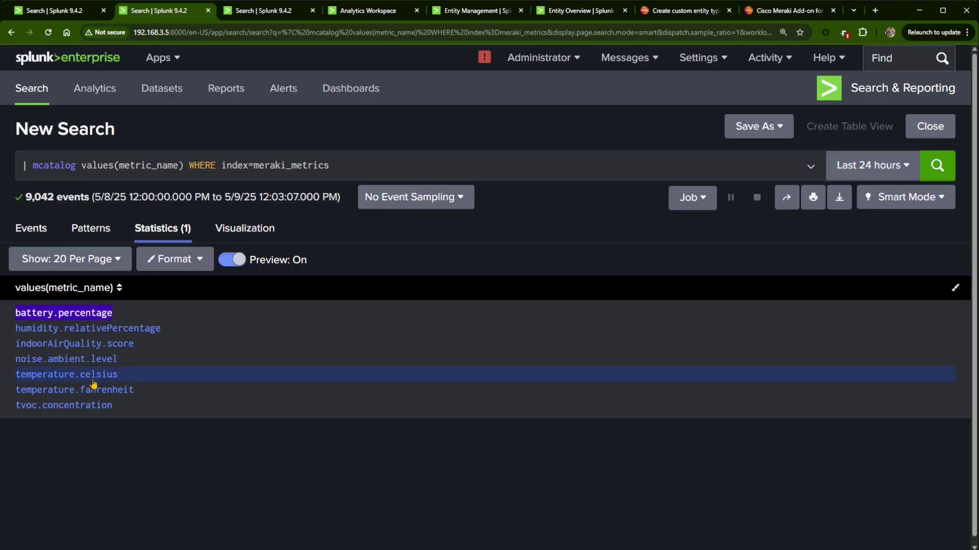
{"action": "left_click_drag", "start_coordinate": [125, 376], "coordinate": [13, 377]}
{"action": "key", "text": "ctrl+c"}
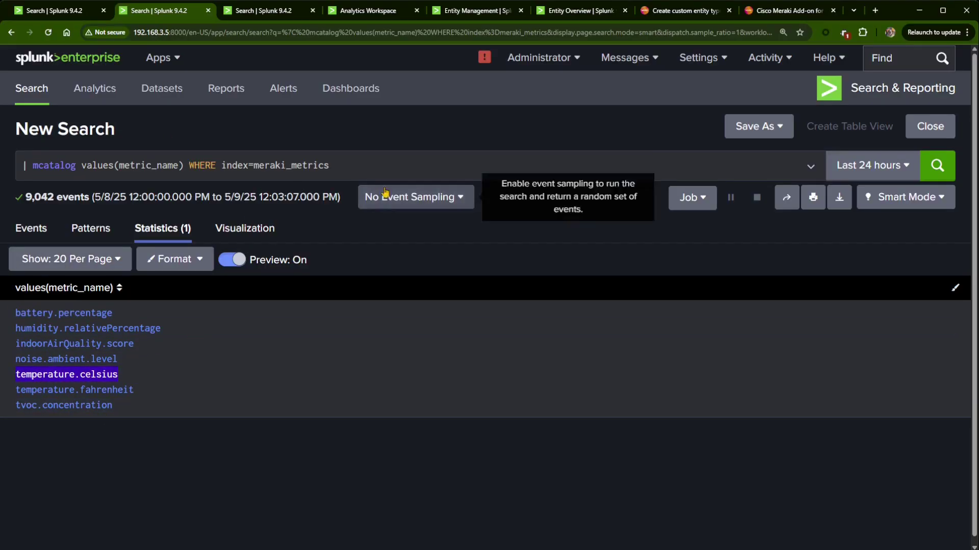
Step: Replace battery.percentage with temperature.celsius in the min mstats search and run it over the last 60 minutes
{"action": "left_click", "coordinate": [265, 11]}
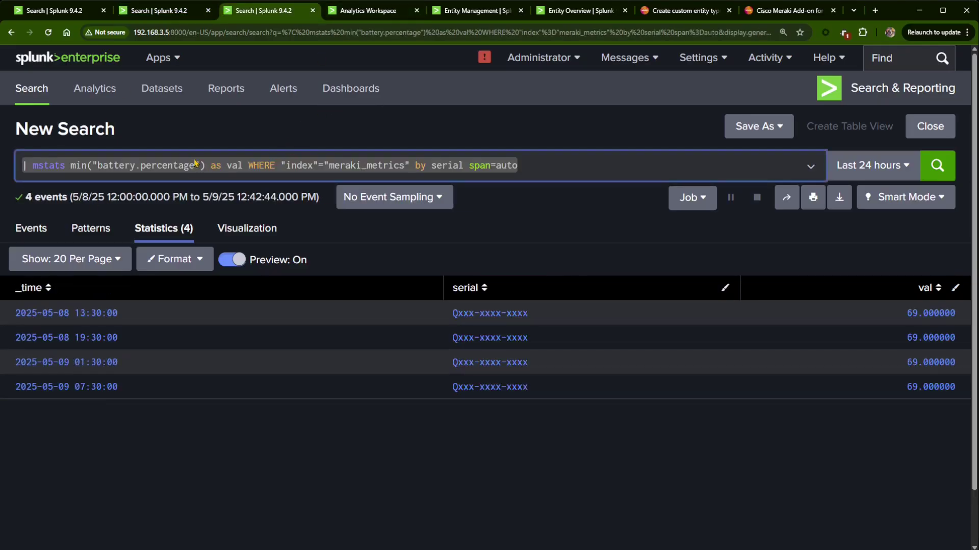
{"action": "left_click_drag", "start_coordinate": [195, 163], "coordinate": [99, 167]}
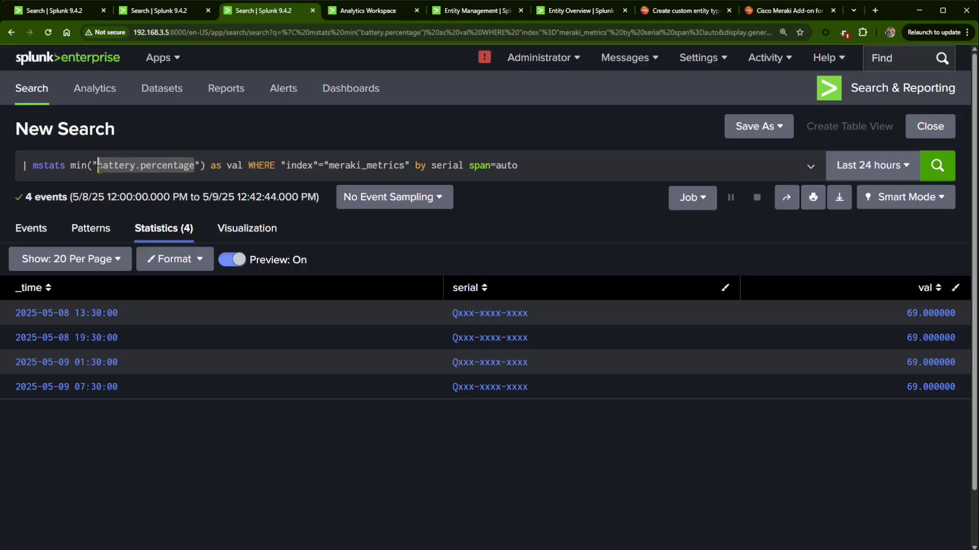
{"action": "key", "text": "ctrl+v"}
{"action": "key", "text": "Return"}
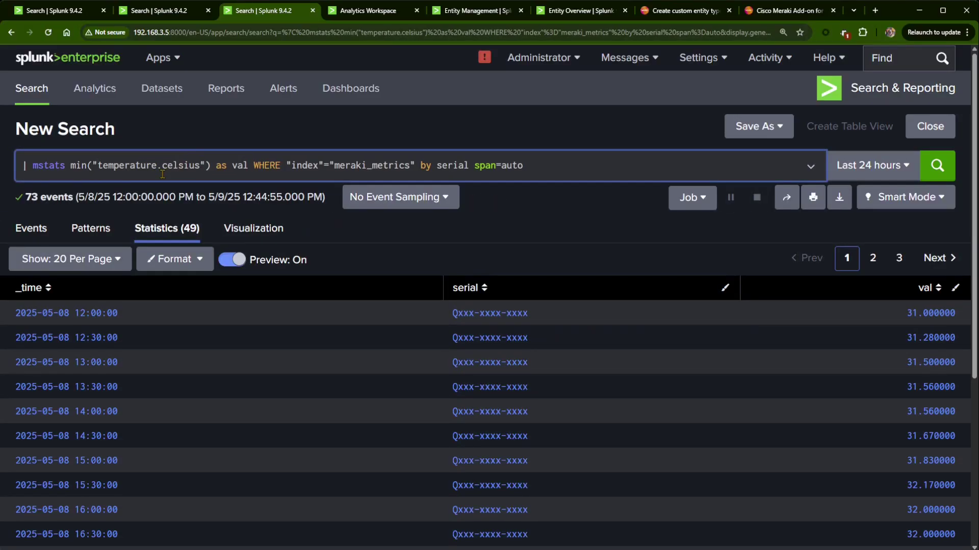
{"action": "left_click", "coordinate": [872, 165]}
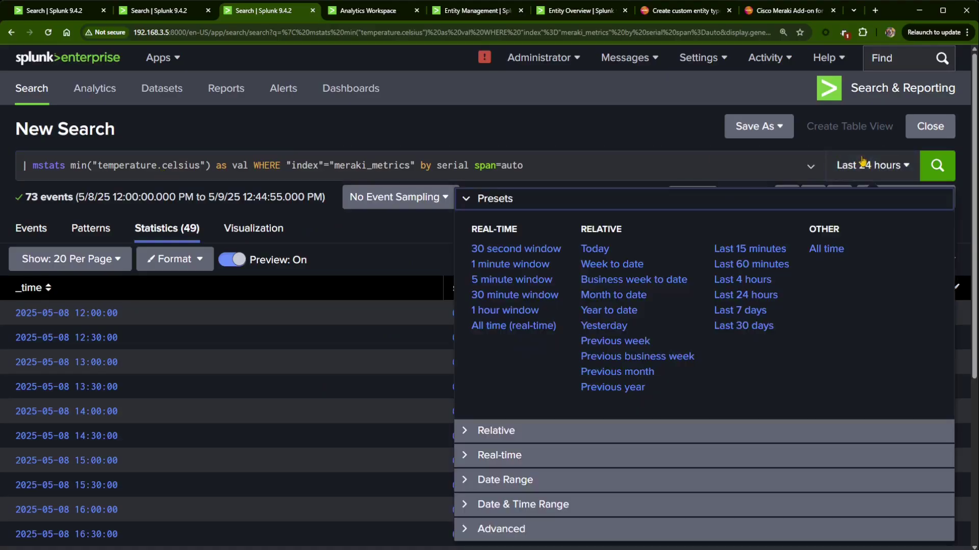
{"action": "left_click", "coordinate": [746, 265]}
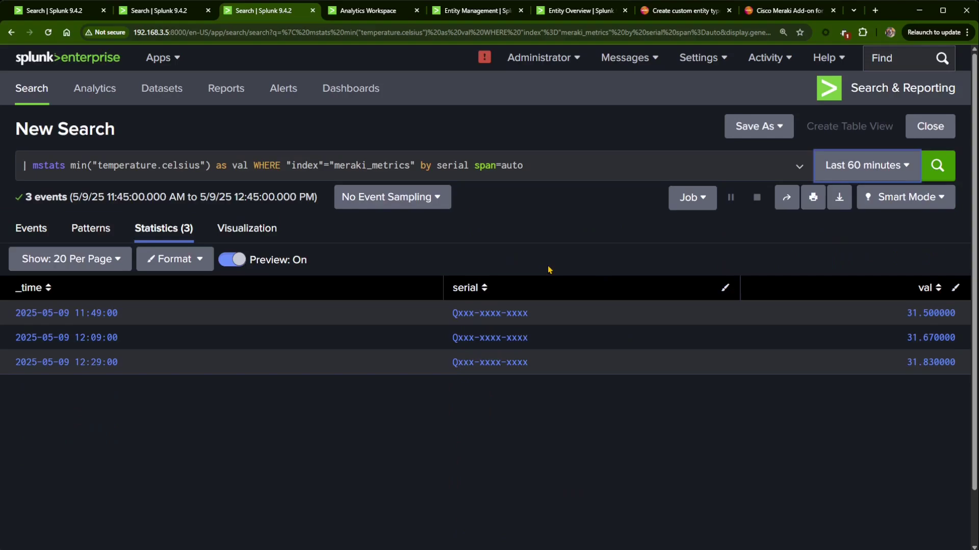
Step: Copy the whole temperature.celsius query and reopen the Meraki Sensors entity type's vital metrics for editing
{"action": "left_click", "coordinate": [552, 172]}
{"action": "key", "text": "ctrl+a"}
{"action": "key", "text": "ctrl+c"}
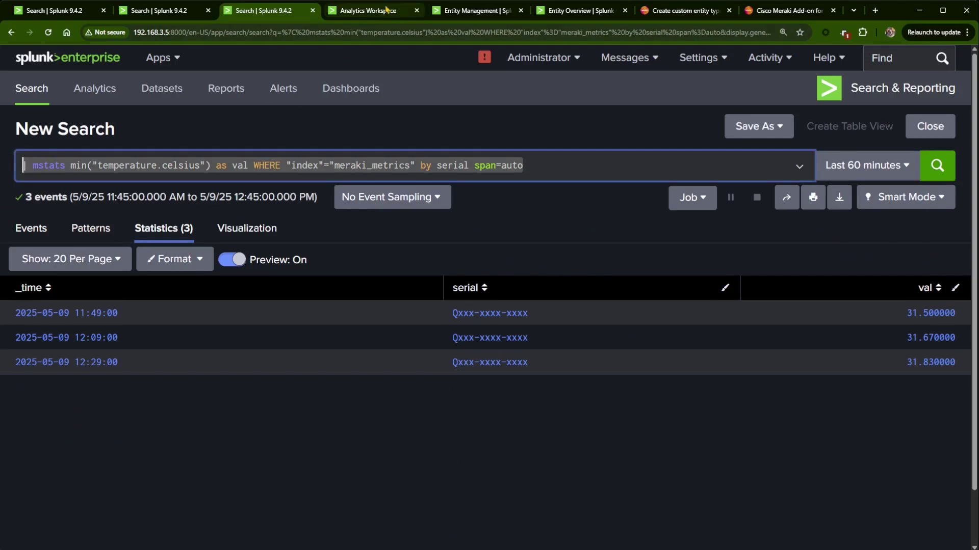
{"action": "left_click", "coordinate": [580, 10]}
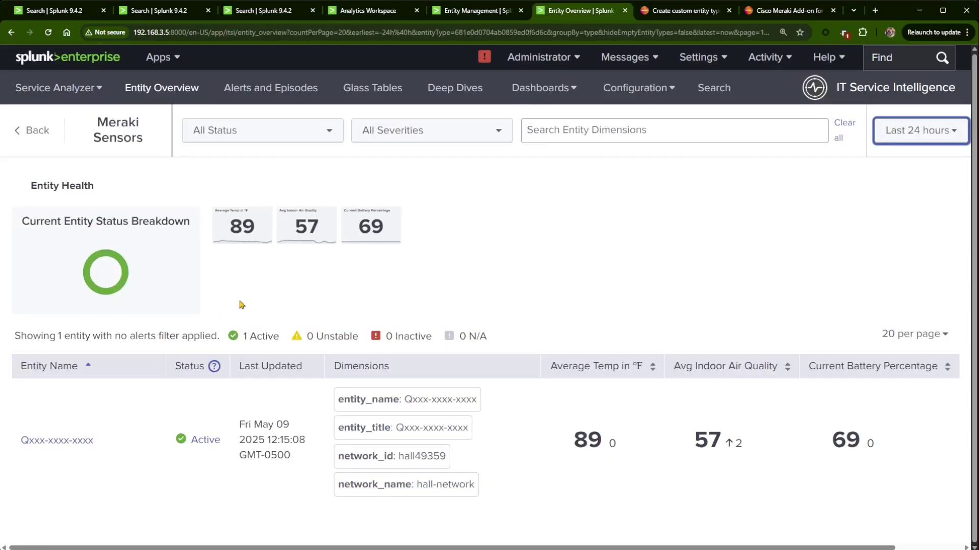
{"action": "left_click", "coordinate": [478, 11]}
{"action": "left_click", "coordinate": [235, 321]}
{"action": "left_click", "coordinate": [235, 348]}
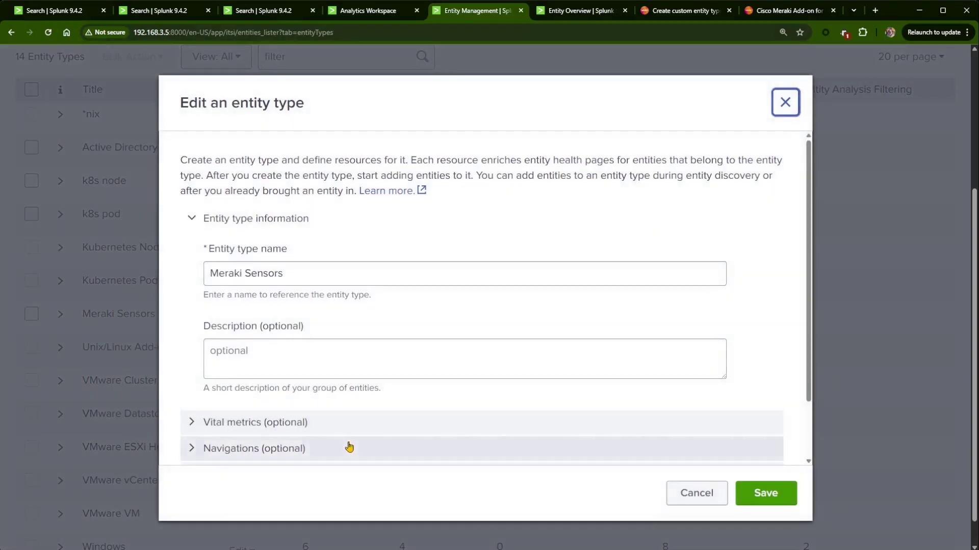
{"action": "left_click", "coordinate": [246, 432]}
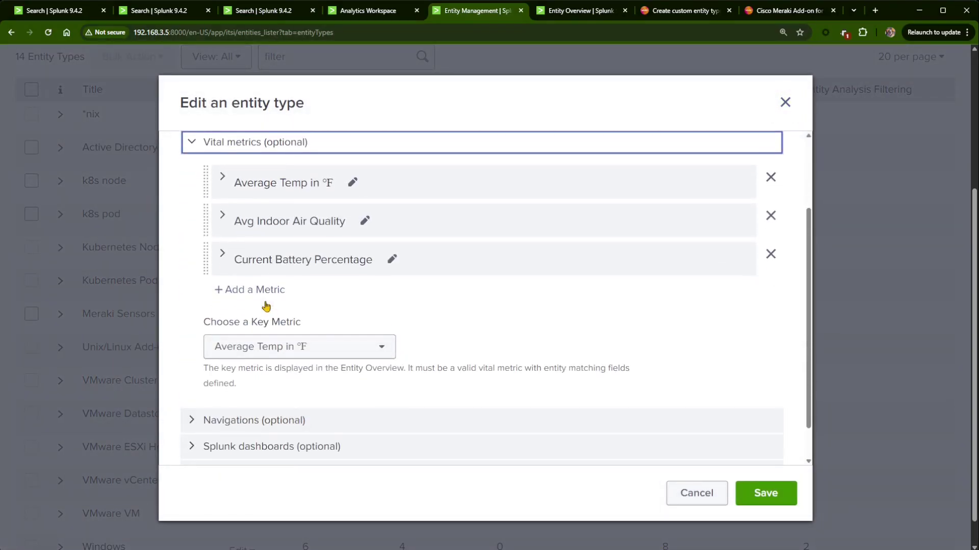
Step: Add a fourth vital metric with the copied min temperature.celsius query as its SPL search and run it
{"action": "left_click", "coordinate": [268, 290]}
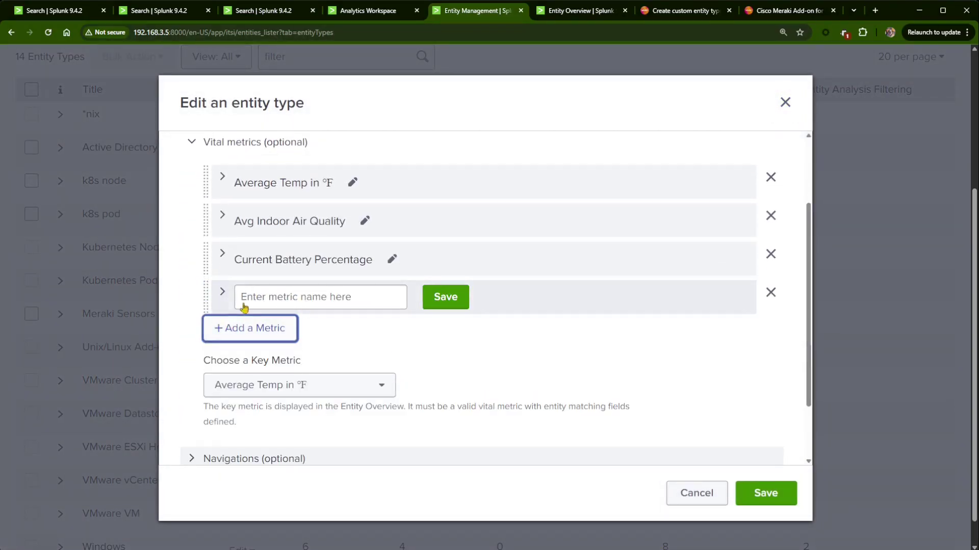
{"action": "left_click", "coordinate": [295, 413]}
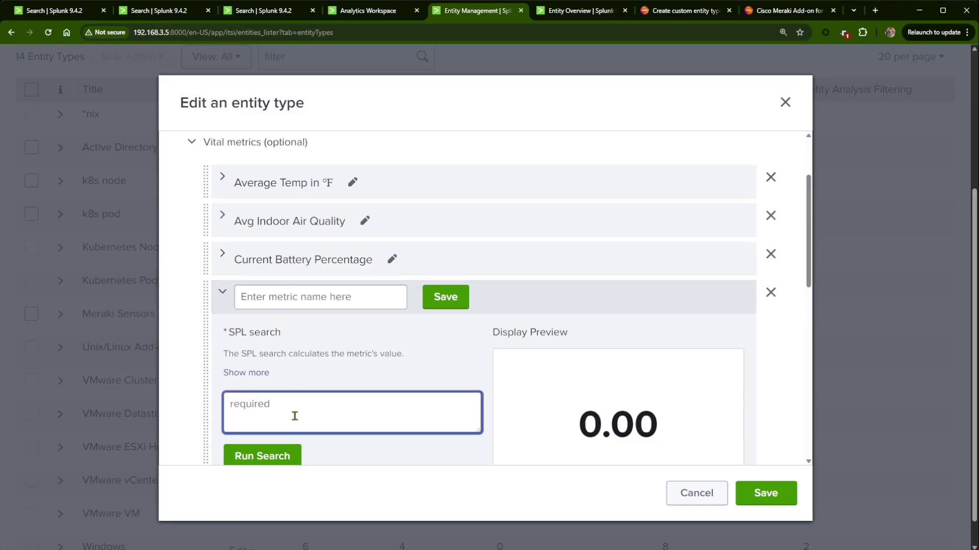
{"action": "key", "text": "ctrl+v"}
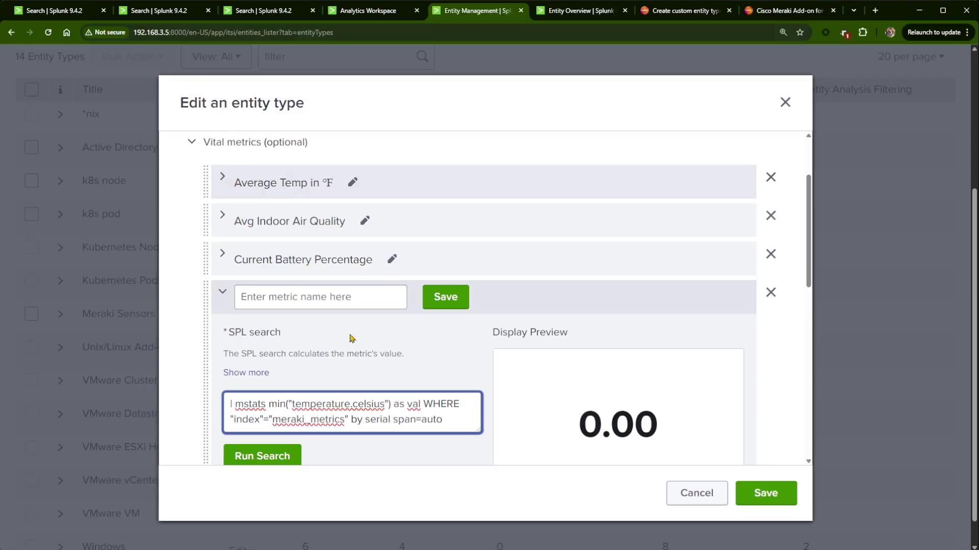
{"action": "left_click", "coordinate": [258, 455]}
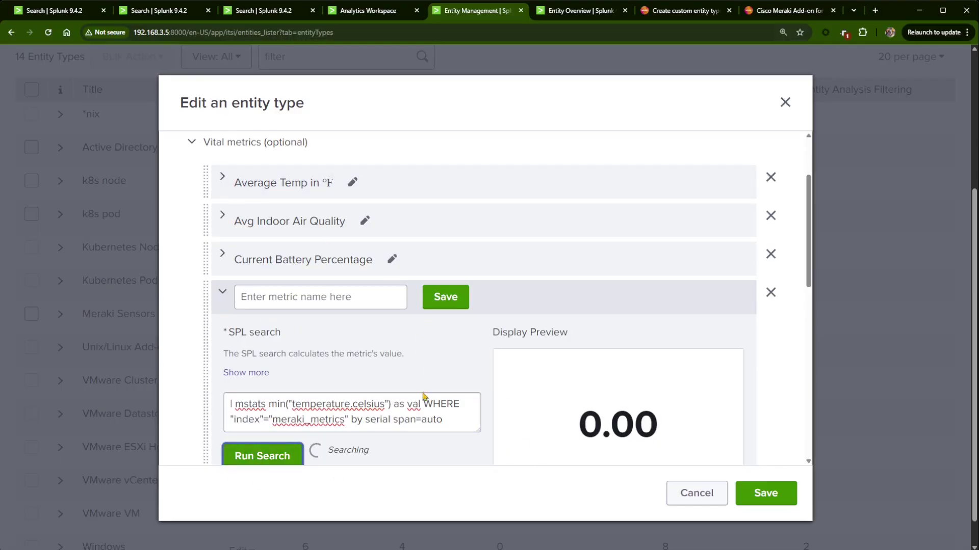
Step: Match the new temperature.celsius metric's serial field to the entity_name alias
{"action": "scroll", "coordinate": [402, 411], "scroll_direction": "down", "scroll_amount": 5}
{"action": "left_click", "coordinate": [435, 361]}
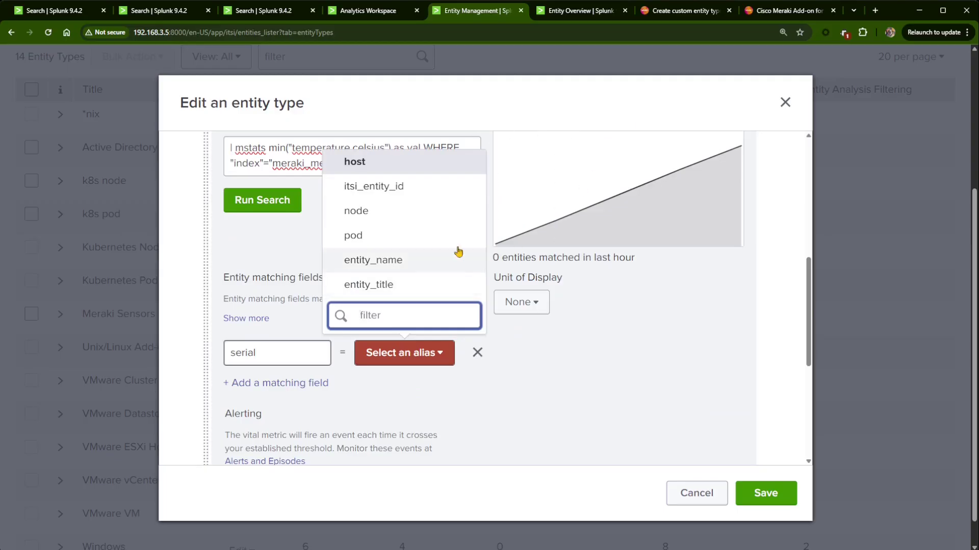
{"action": "left_click", "coordinate": [386, 266]}
{"action": "scroll", "coordinate": [408, 414], "scroll_direction": "up", "scroll_amount": 6}
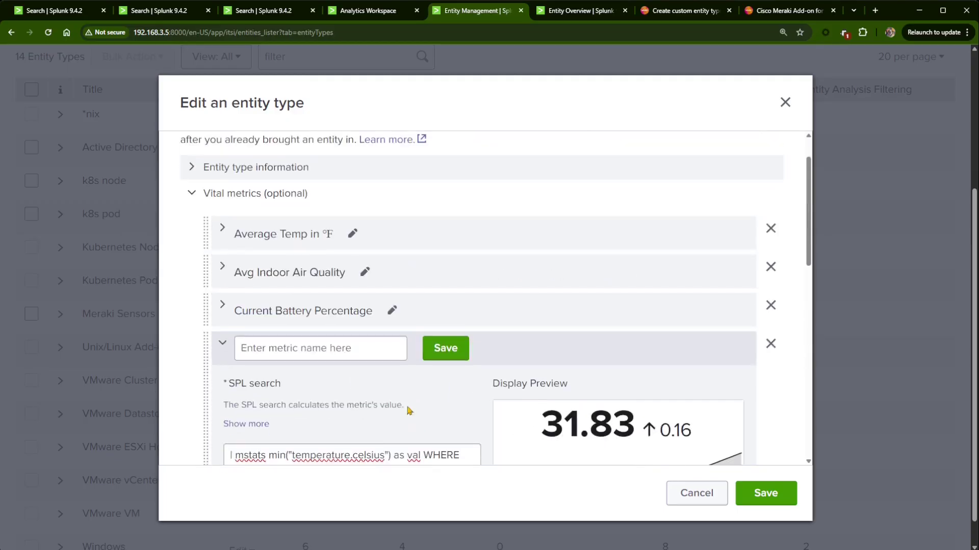
Step: Name the new temperature.celsius vital metric "Average Temp C", using the Fahrenheit metric's name as reference
{"action": "left_click", "coordinate": [352, 234]}
{"action": "left_click_drag", "start_coordinate": [343, 235], "coordinate": [323, 234]}
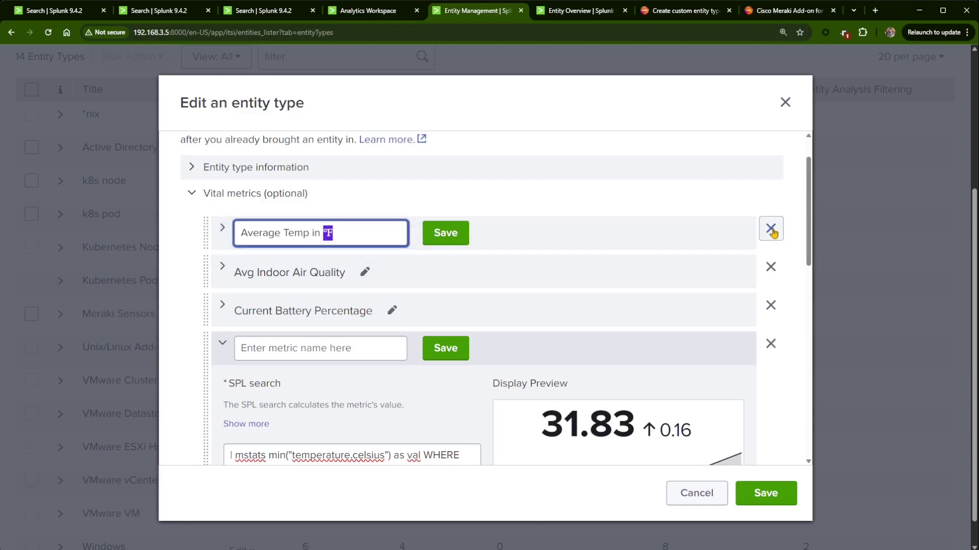
{"action": "scroll", "coordinate": [326, 306], "scroll_direction": "down", "scroll_amount": 2}
{"action": "left_click", "coordinate": [327, 252]}
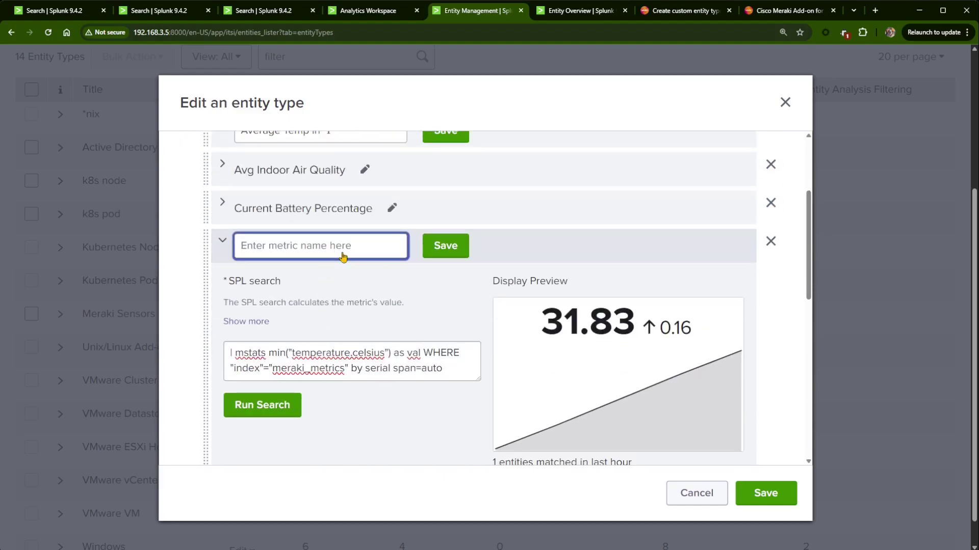
{"action": "type", "text": "°F"}
{"action": "scroll", "coordinate": [497, 301], "scroll_direction": "up", "scroll_amount": 2}
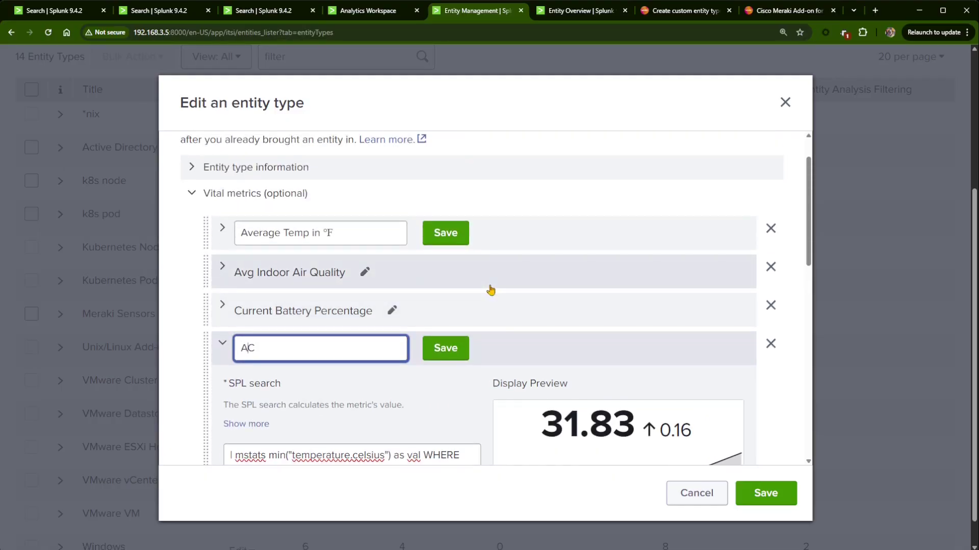
{"action": "type", "text": "ge Temp"}
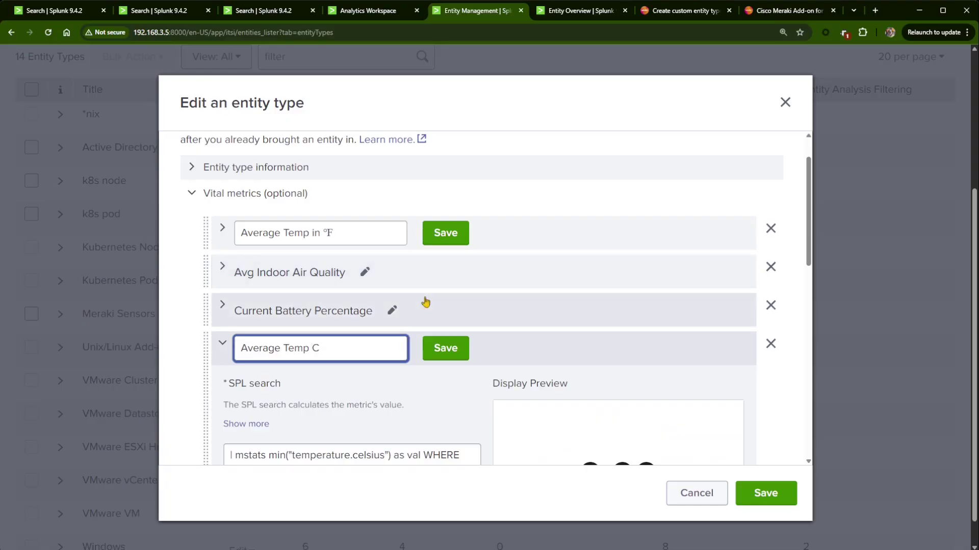
Step: Try to copy the degree symbol from the Fahrenheit metric's name into the Average Temp C name
{"action": "double_click", "coordinate": [327, 233]}
{"action": "key", "text": "ctrl+c"}
{"action": "left_click", "coordinate": [312, 351]}
{"action": "key", "text": "ctrl+v"}
{"action": "key", "text": "BackSpace"}
{"action": "key", "text": "BackSpace"}
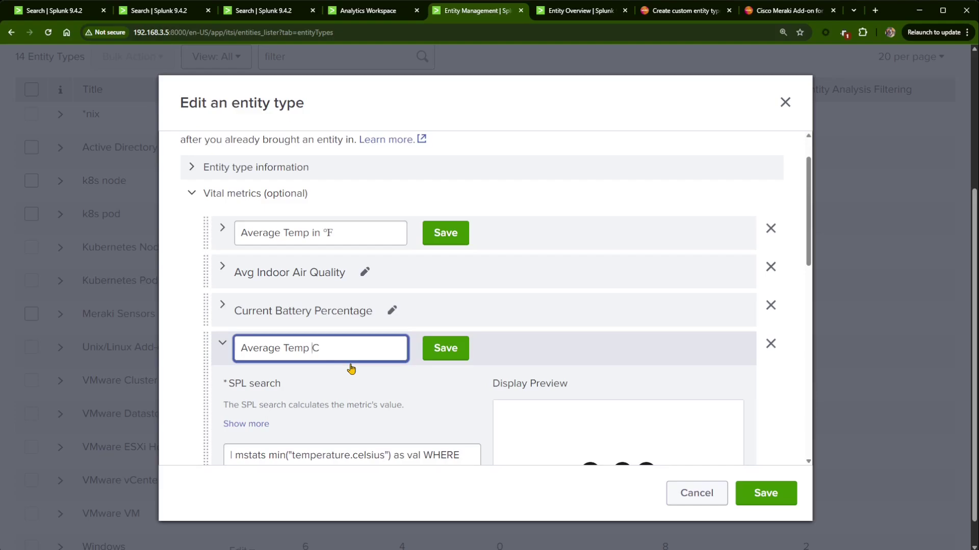
Step: Confirm both temperature metric names and save the updated Meraki Sensors entity type
{"action": "left_click", "coordinate": [443, 235]}
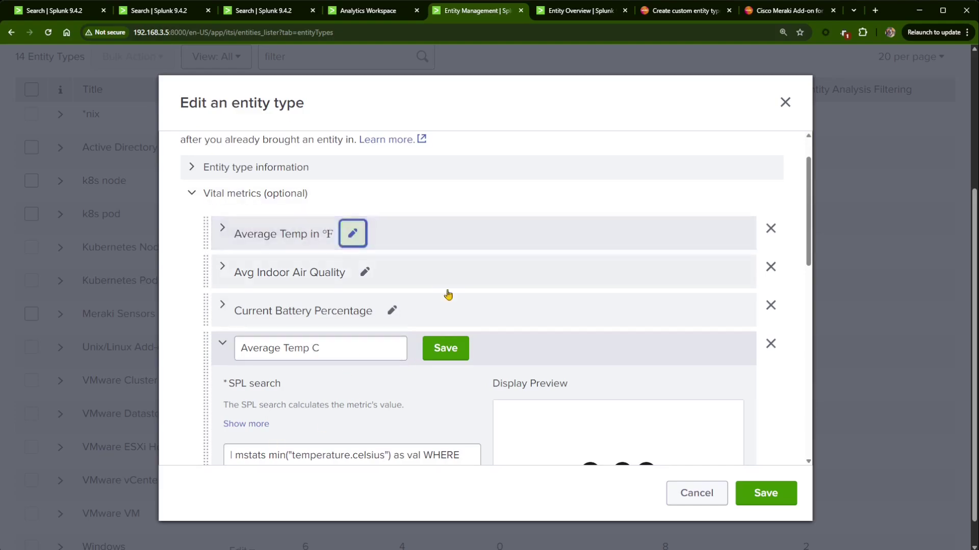
{"action": "left_click", "coordinate": [455, 349]}
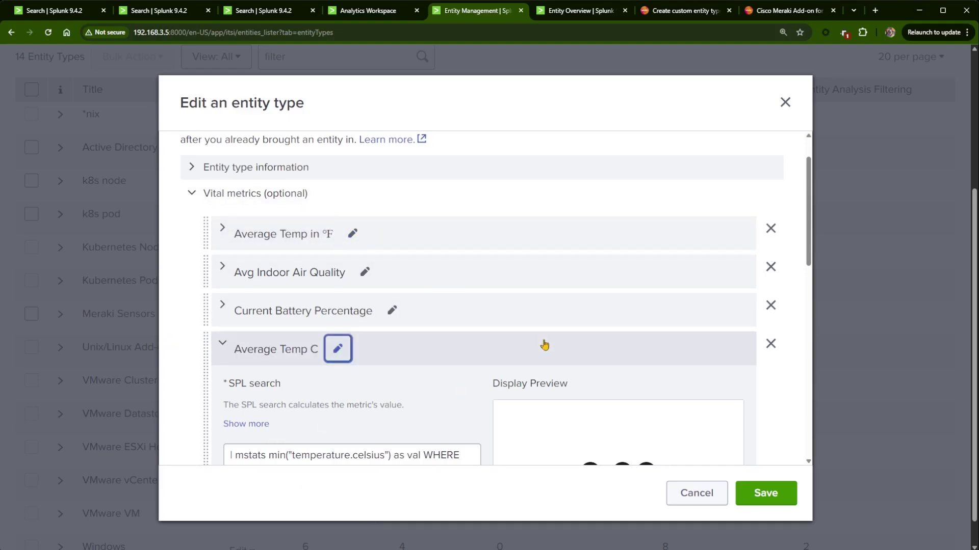
{"action": "left_click", "coordinate": [762, 493]}
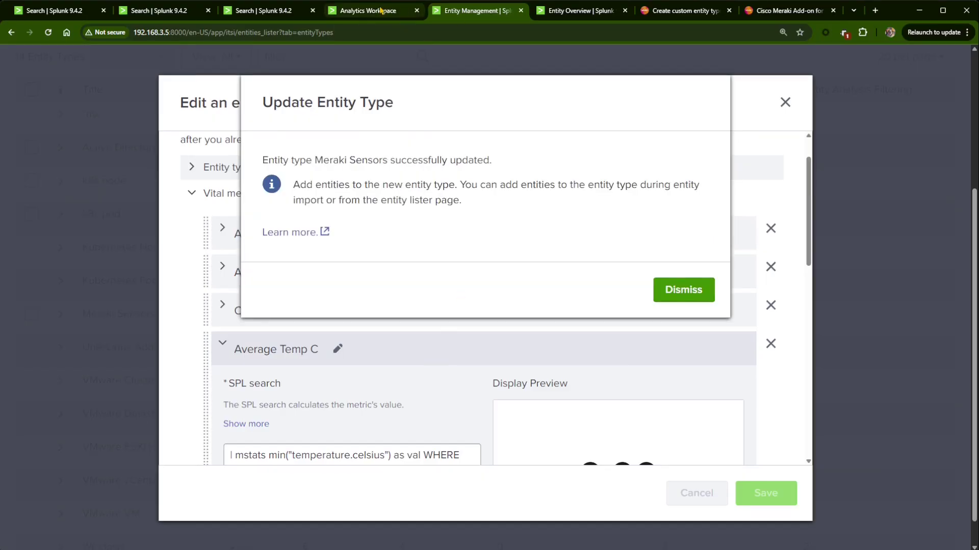
{"action": "left_click", "coordinate": [682, 289]}
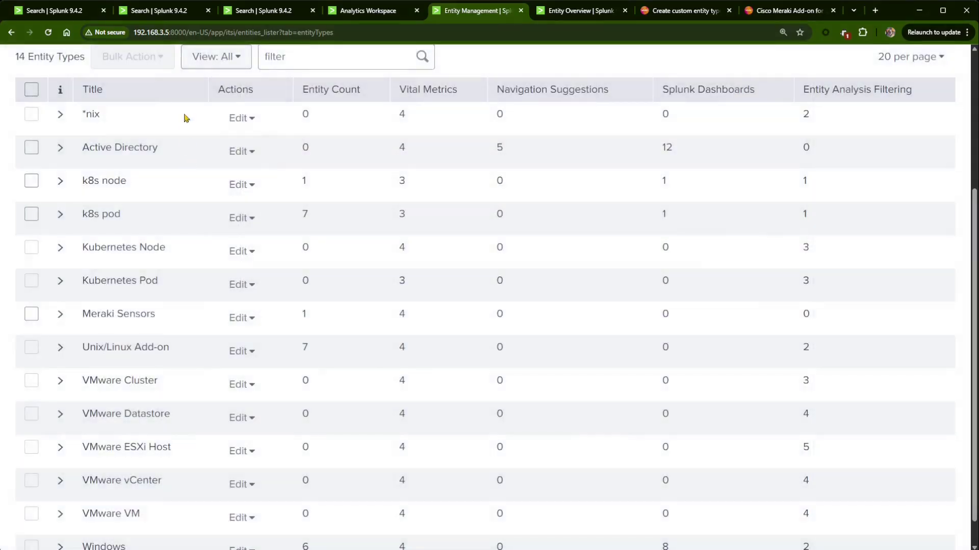
Step: Open the Meraki Sensors entity type from Entity Overview and examine its four vital metrics
{"action": "scroll", "coordinate": [184, 126], "scroll_direction": "up", "scroll_amount": 5}
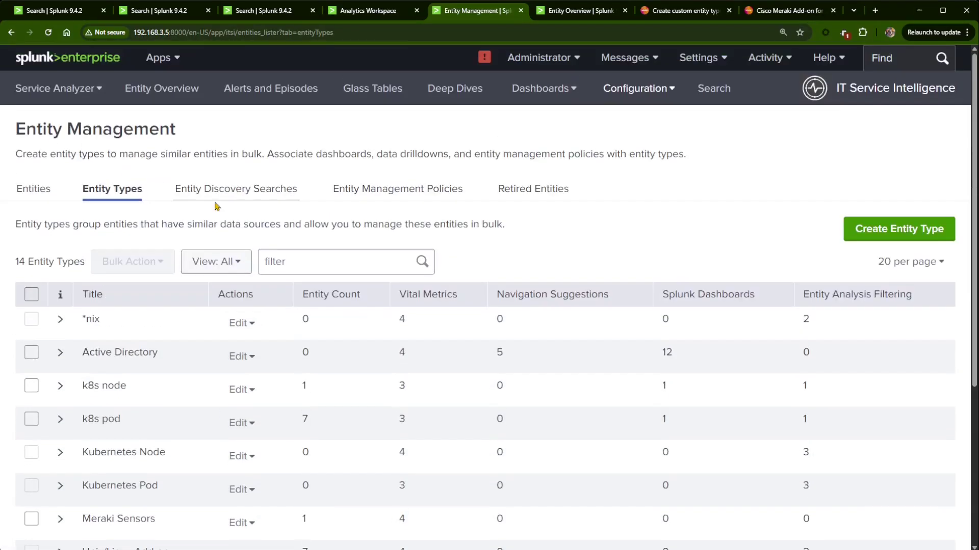
{"action": "left_click", "coordinate": [176, 91]}
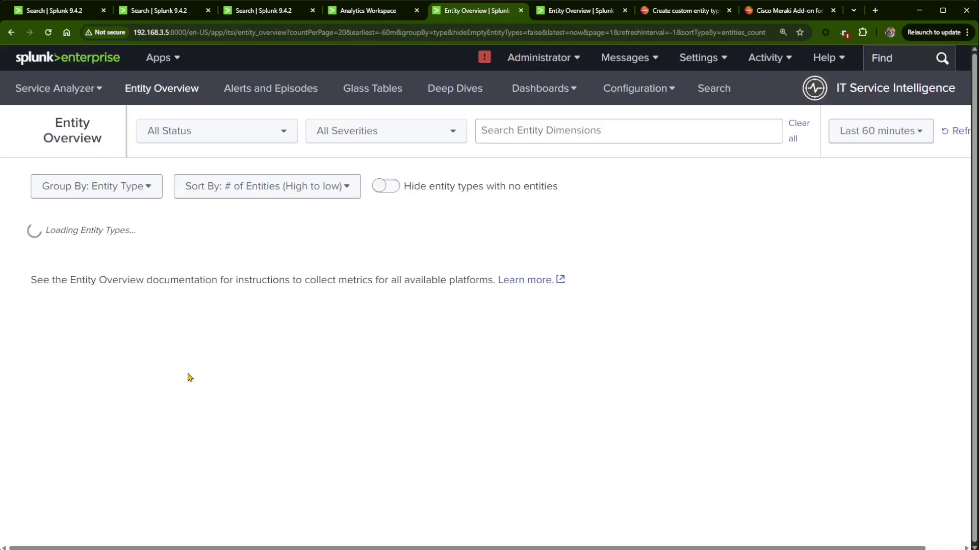
{"action": "scroll", "coordinate": [178, 396], "scroll_direction": "down", "scroll_amount": 3}
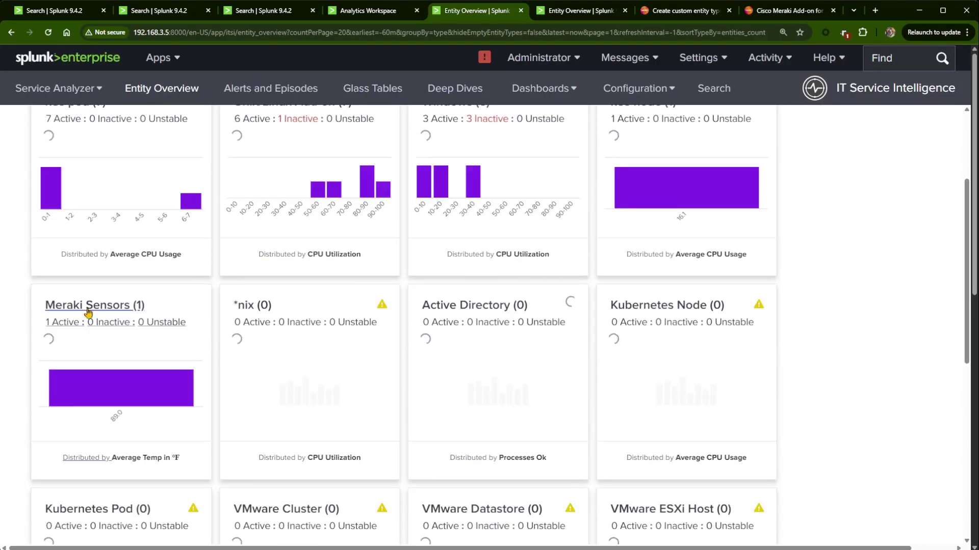
{"action": "left_click", "coordinate": [392, 316]}
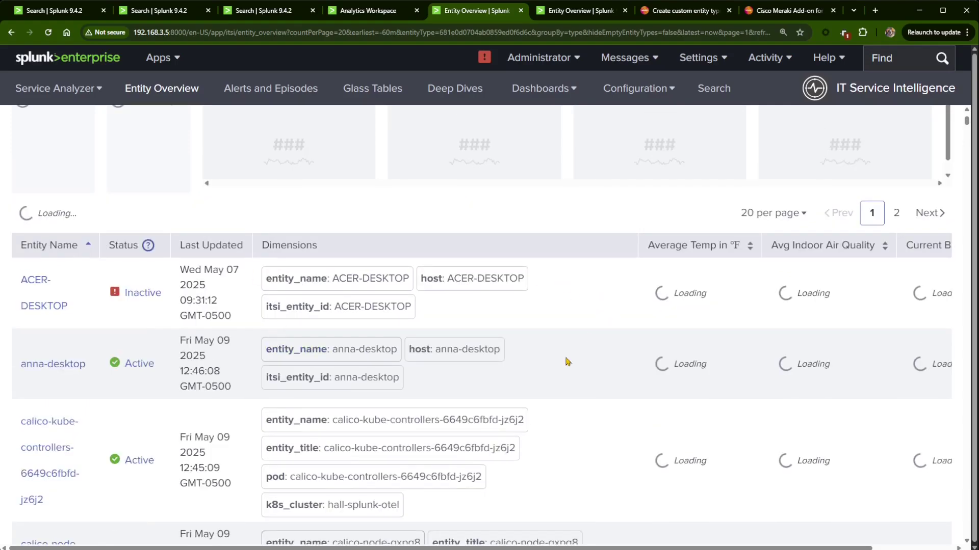
{"action": "scroll", "coordinate": [390, 371], "scroll_direction": "up", "scroll_amount": 2}
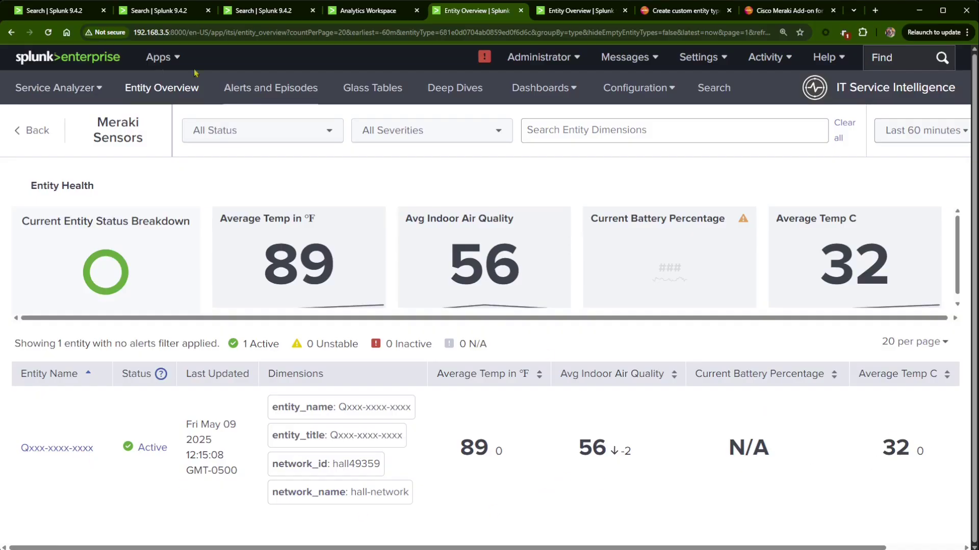
Step: Open the Unix/Linux Add-on entity type in Entity Overview and examine its health metrics and its entities' dimensions
{"action": "left_click", "coordinate": [15, 135]}
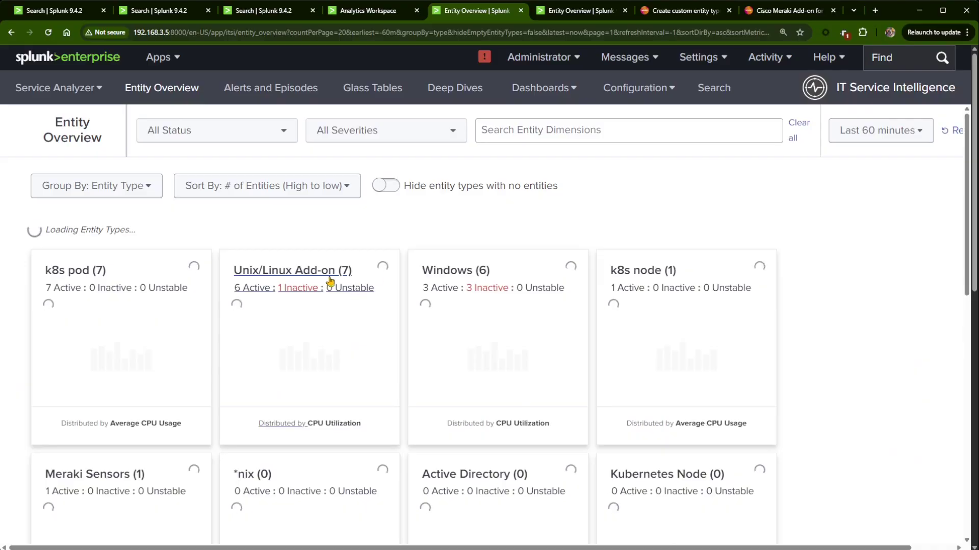
{"action": "left_click", "coordinate": [271, 279]}
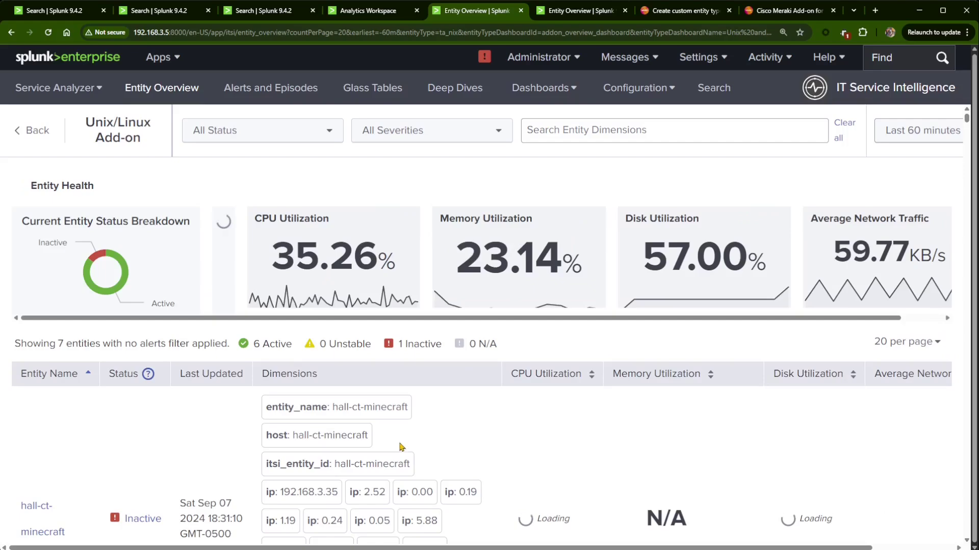
{"action": "scroll", "coordinate": [294, 498], "scroll_direction": "down", "scroll_amount": 3}
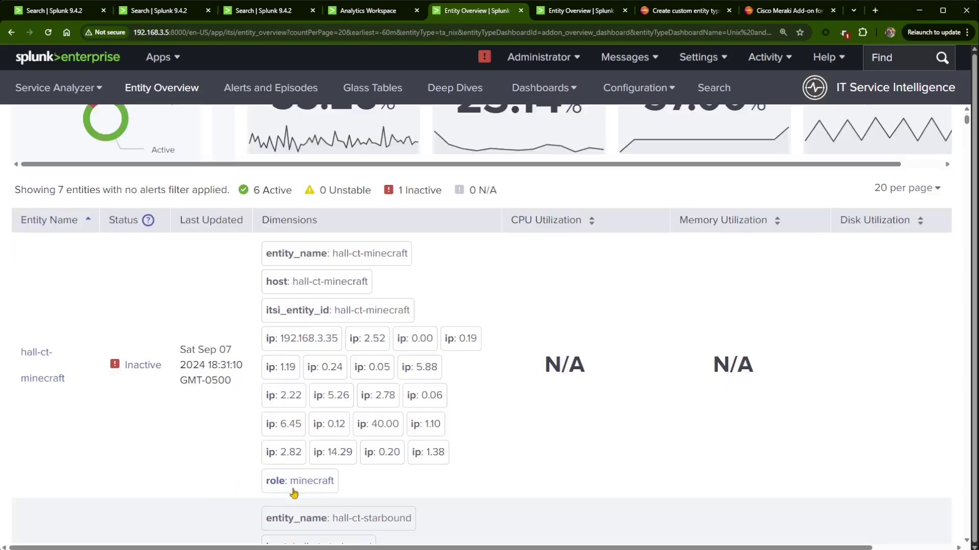
{"action": "scroll", "coordinate": [106, 360], "scroll_direction": "up", "scroll_amount": 2}
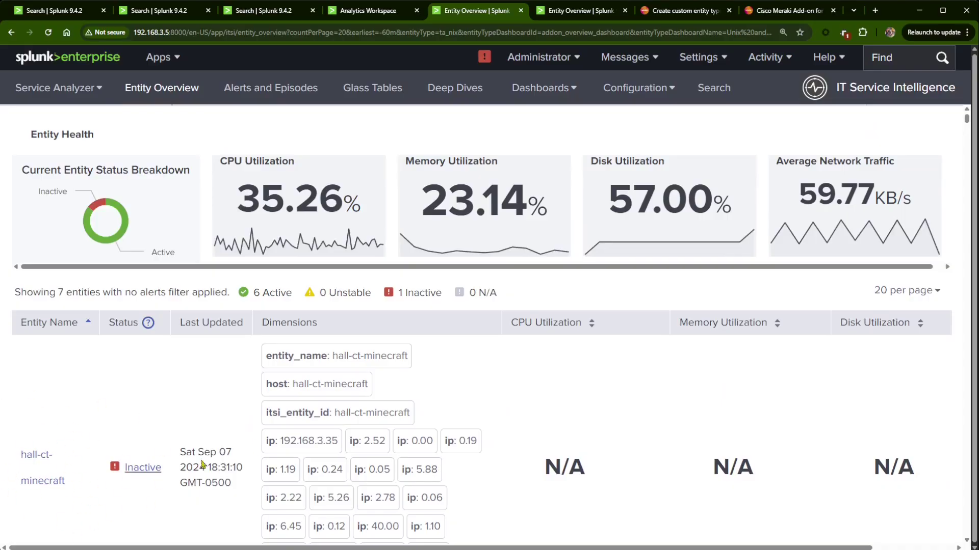
{"action": "scroll", "coordinate": [785, 424], "scroll_direction": "down", "scroll_amount": 4}
{"action": "scroll", "coordinate": [782, 427], "scroll_direction": "down", "scroll_amount": 9}
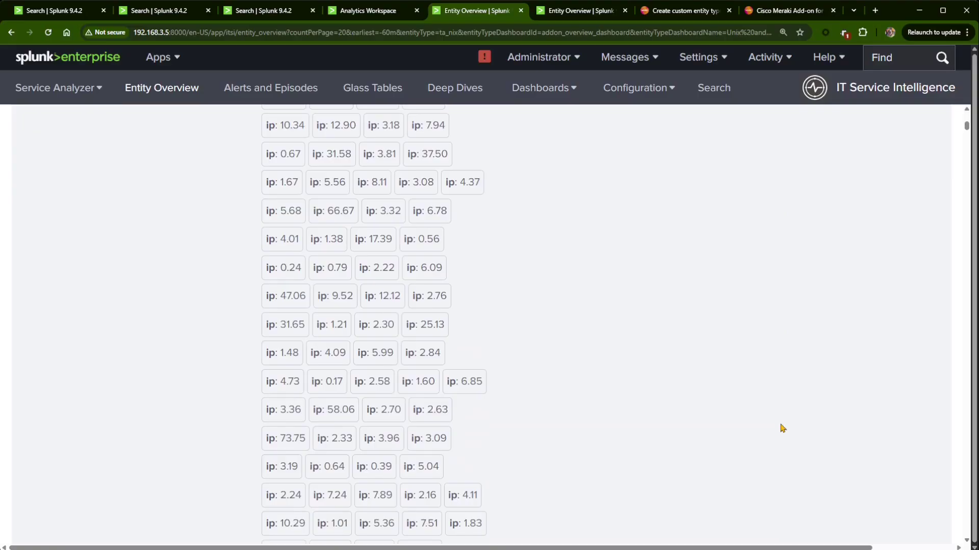
{"action": "scroll", "coordinate": [550, 406], "scroll_direction": "up", "scroll_amount": 6}
{"action": "scroll", "coordinate": [485, 463], "scroll_direction": "up", "scroll_amount": 1}
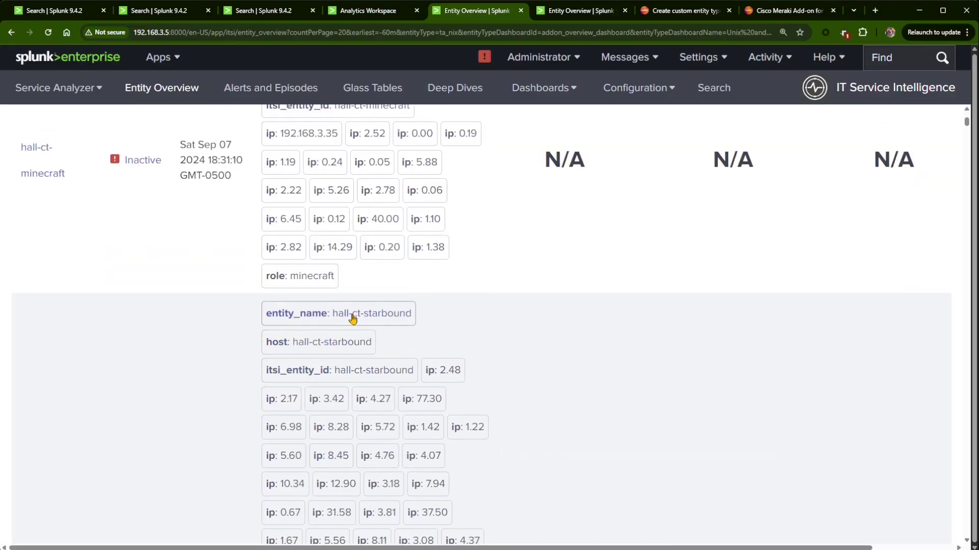
{"action": "scroll", "coordinate": [352, 446], "scroll_direction": "down", "scroll_amount": 4}
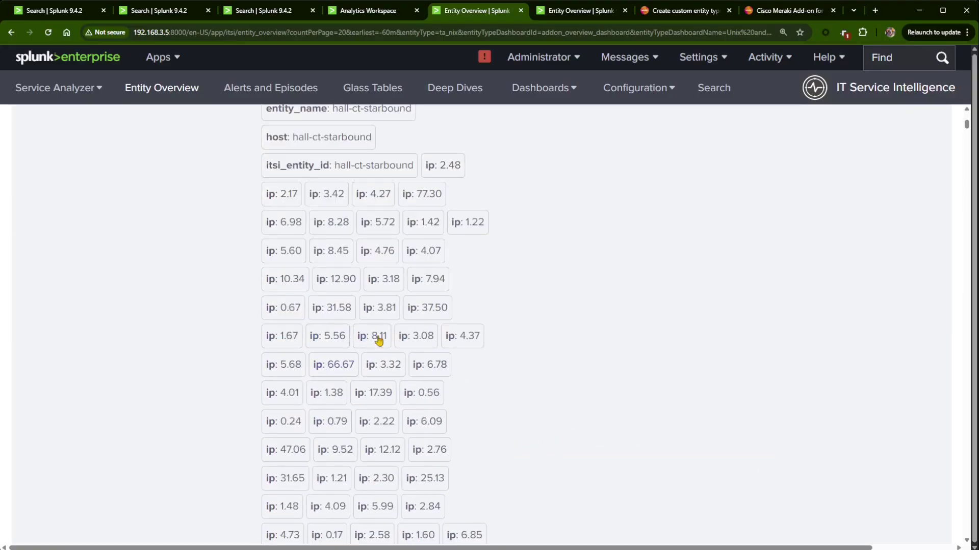
{"action": "scroll", "coordinate": [408, 433], "scroll_direction": "up", "scroll_amount": 11}
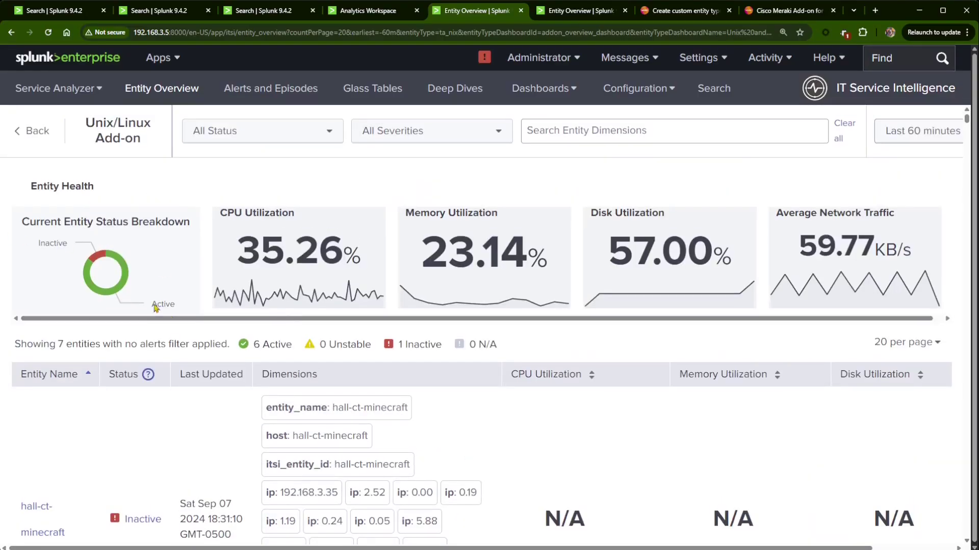
Step: Return to the entity types overview, open k8s pod and look through its list of pod entities
{"action": "left_click", "coordinate": [33, 133]}
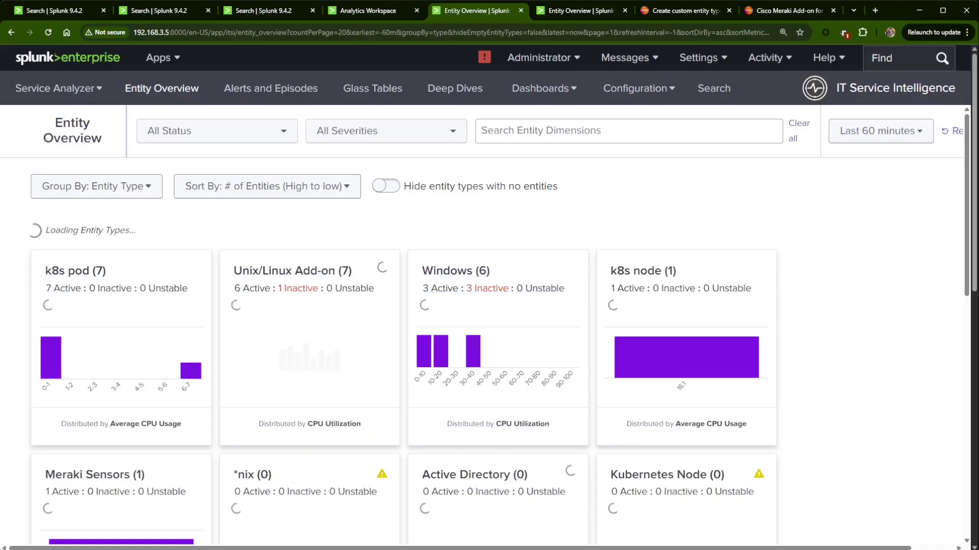
{"action": "left_click", "coordinate": [86, 277]}
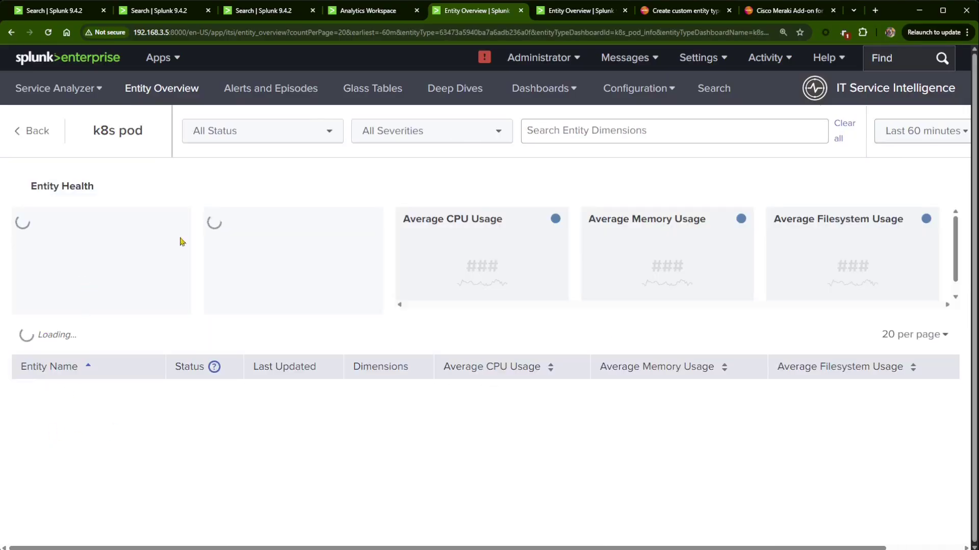
{"action": "scroll", "coordinate": [372, 435], "scroll_direction": "down", "scroll_amount": 5}
{"action": "scroll", "coordinate": [324, 371], "scroll_direction": "up", "scroll_amount": 4}
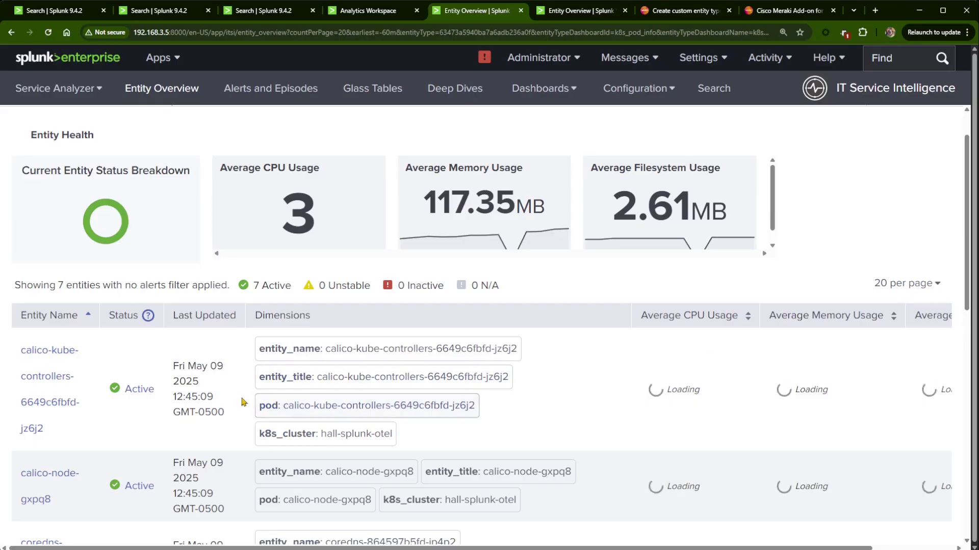
{"action": "scroll", "coordinate": [33, 480], "scroll_direction": "down", "scroll_amount": 7}
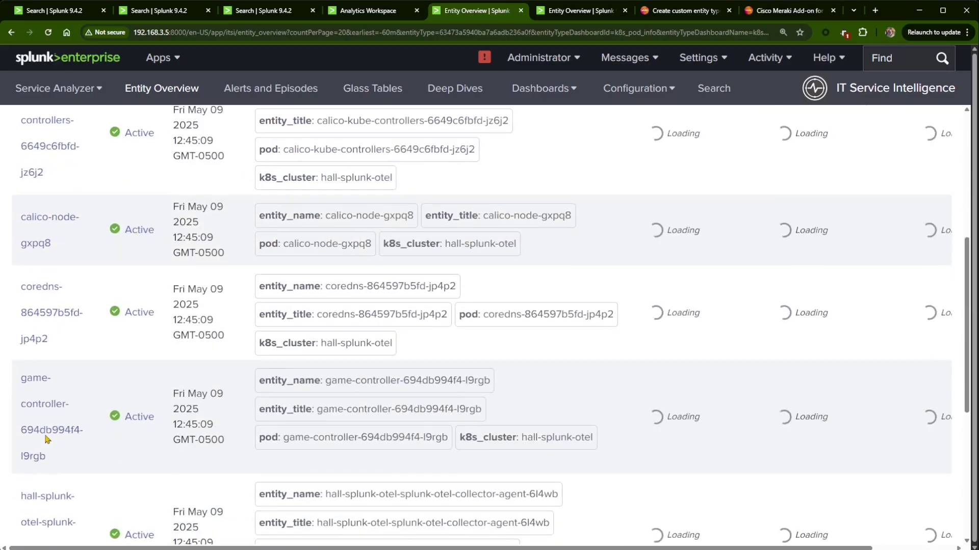
{"action": "scroll", "coordinate": [33, 479], "scroll_direction": "down", "scroll_amount": 4}
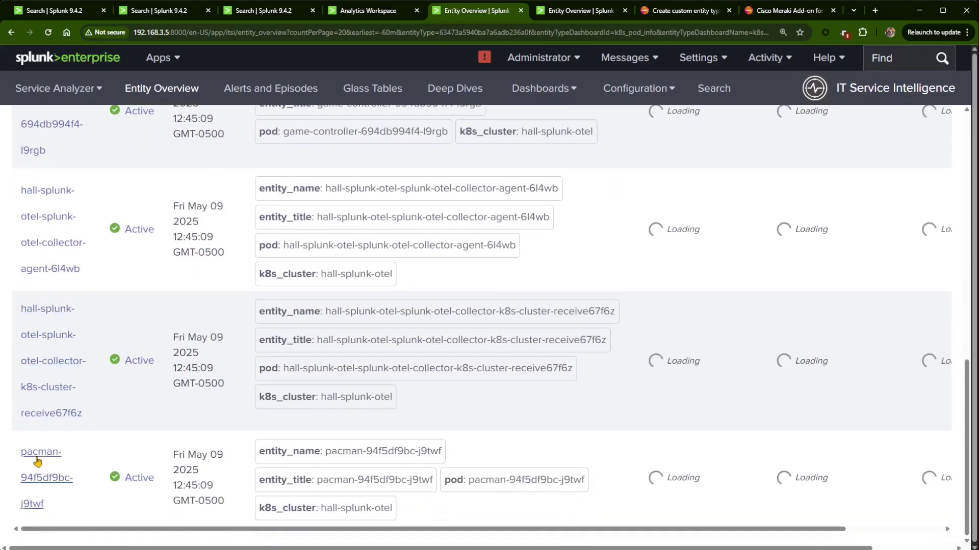
Step: Open the pacman pod entity, dismiss its entity information and review the k8s Pod info dashboard's charts
{"action": "left_click", "coordinate": [39, 456]}
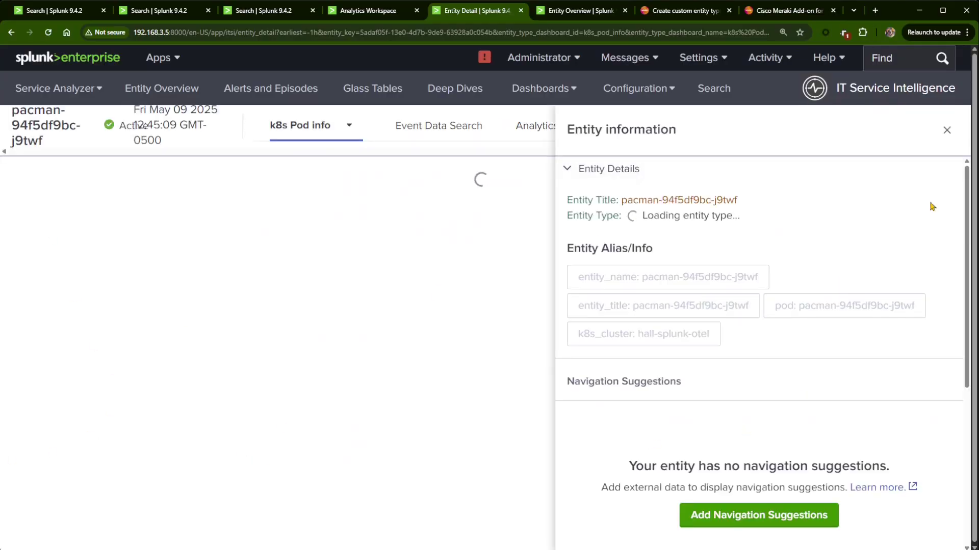
{"action": "left_click", "coordinate": [947, 130]}
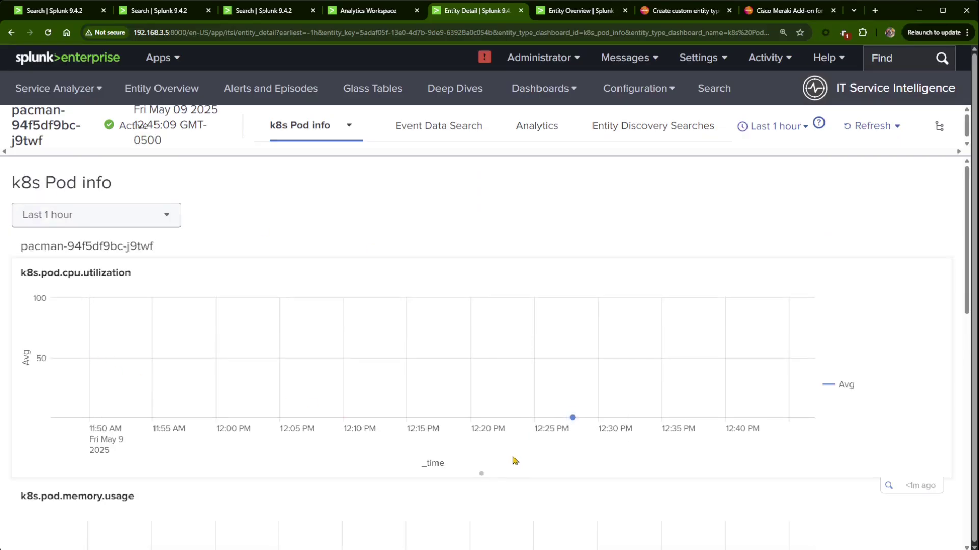
{"action": "scroll", "coordinate": [517, 462], "scroll_direction": "down", "scroll_amount": 6}
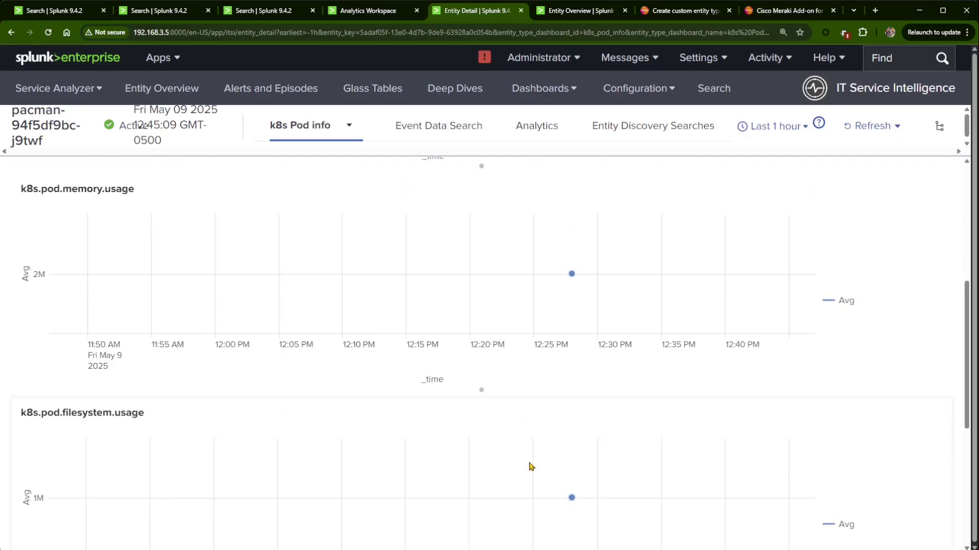
{"action": "scroll", "coordinate": [489, 408], "scroll_direction": "down", "scroll_amount": 6}
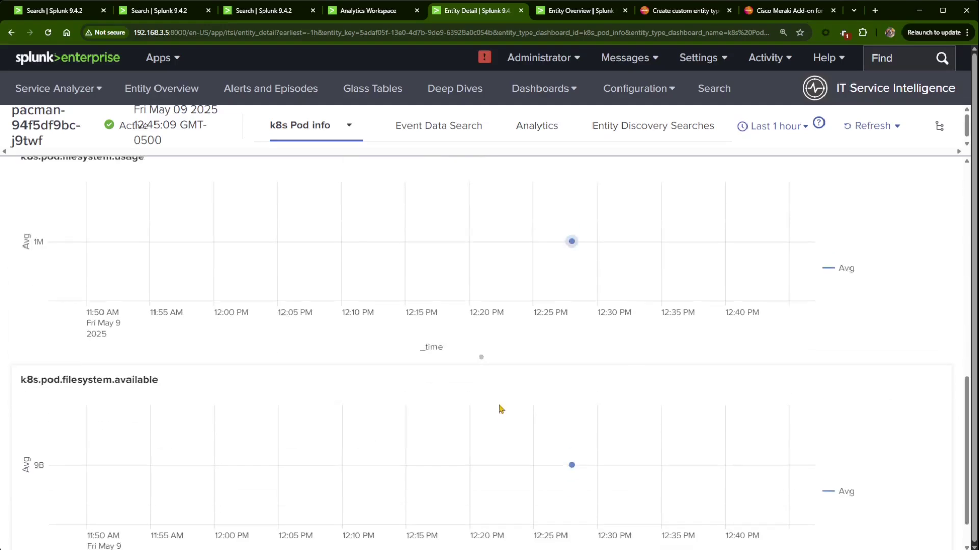
{"action": "scroll", "coordinate": [497, 427], "scroll_direction": "up", "scroll_amount": 12}
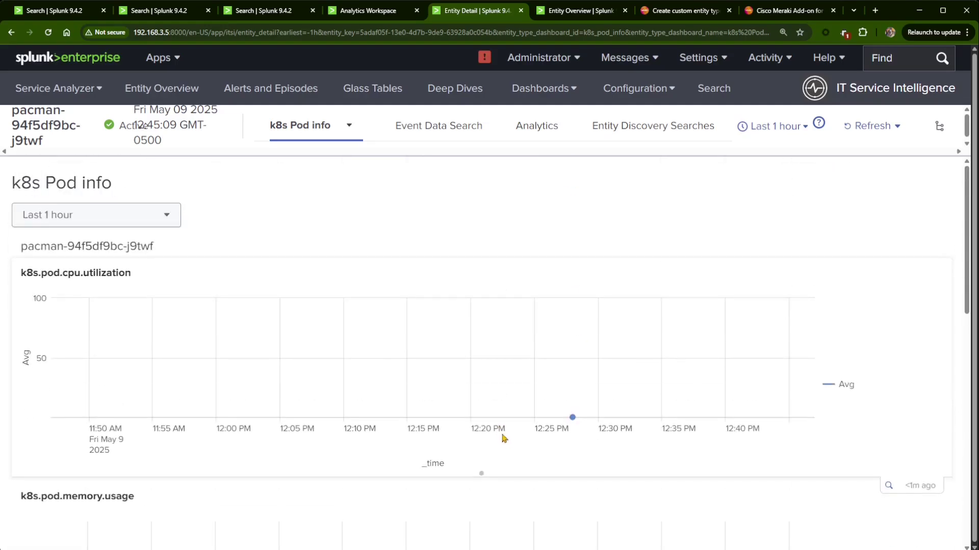